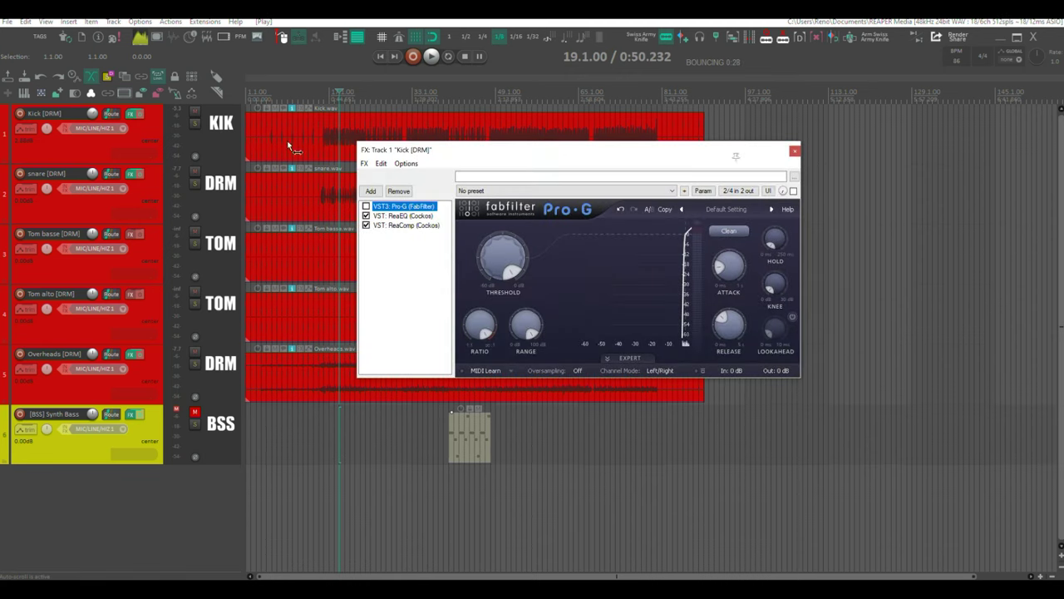
Show the Kick track's ReaComp and ReaEQ settings, and try the delta solo option on ReaEQ
left_click(420, 215)
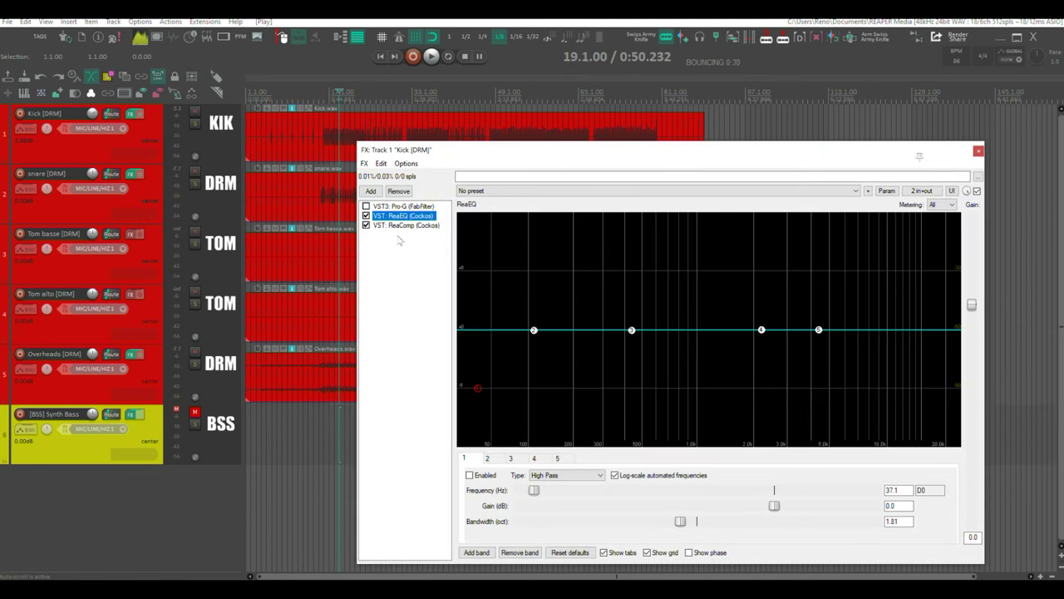
left_click(401, 226)
key("Up")
left_click_drag(657, 153, 514, 117)
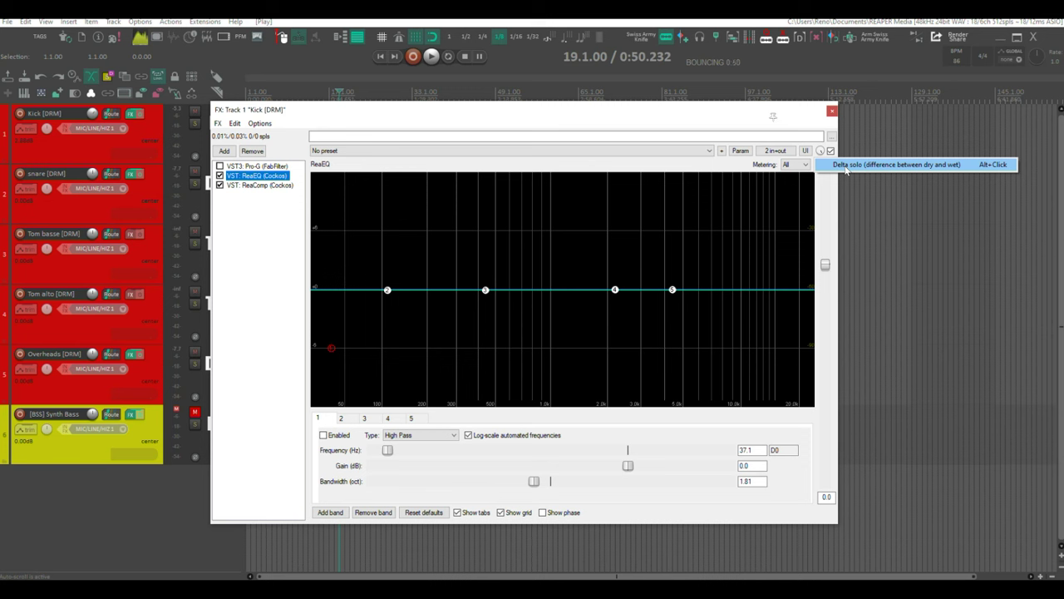
left_click(845, 165)
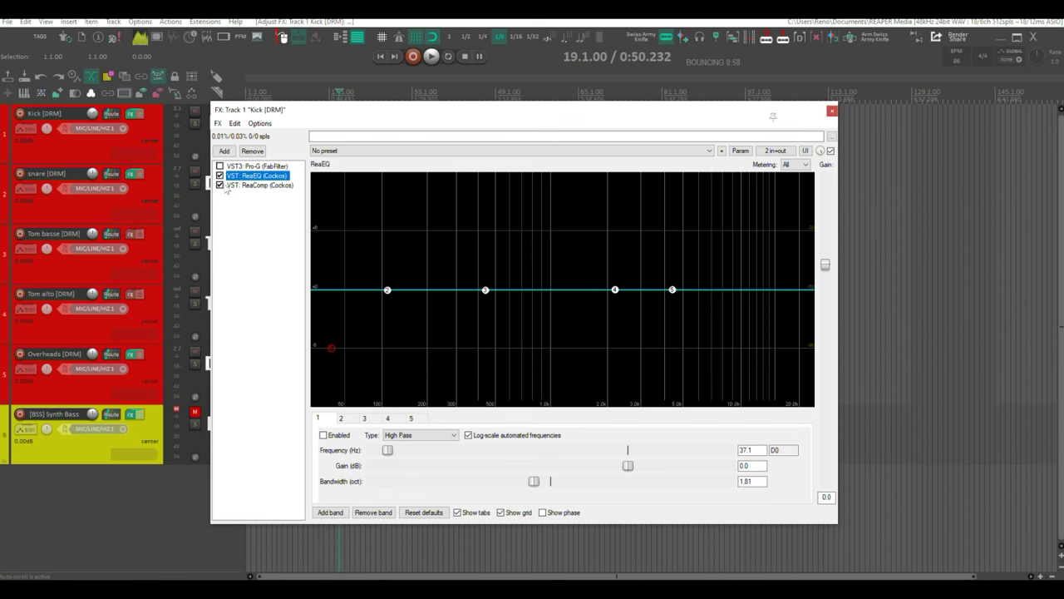
Bypass ReaComp in the Kick track's FX chain and solo the Kick track
left_click_drag(510, 117, 634, 109)
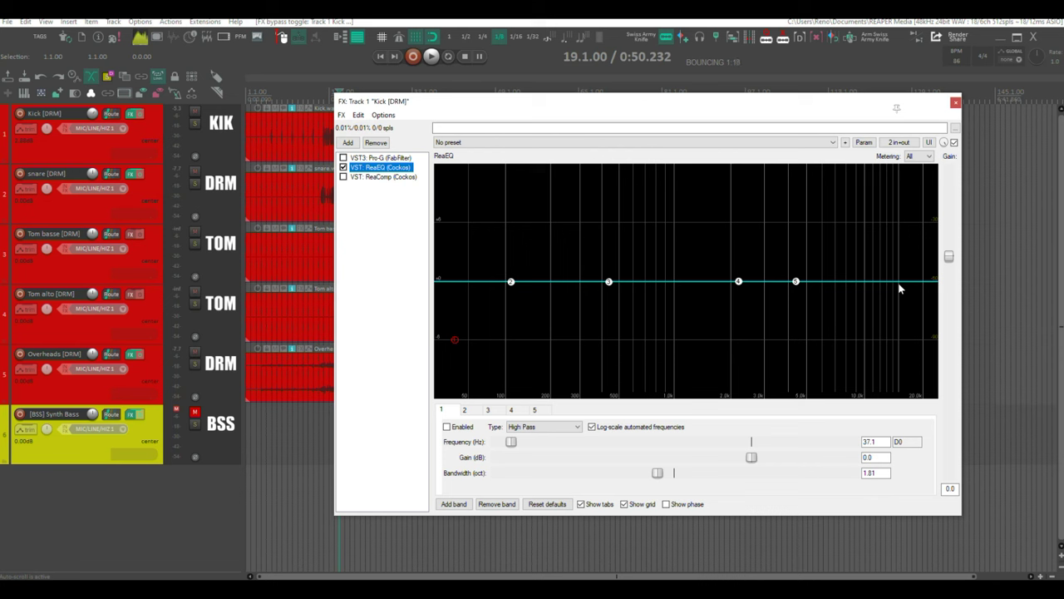
left_click(193, 125)
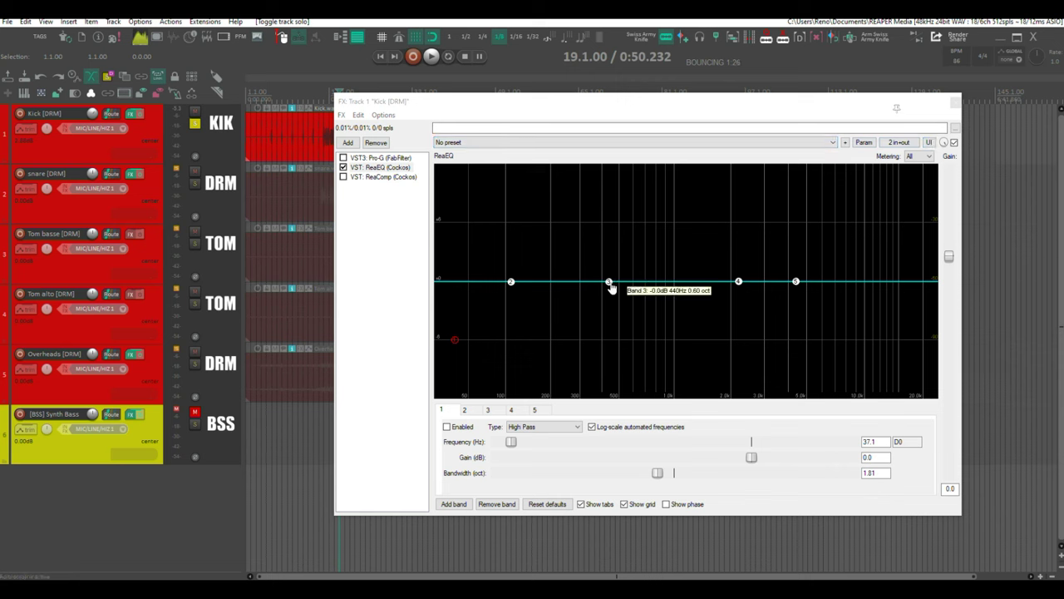
Boost ReaEQ band 3 to about 8.7 dB at 427 Hz and audition the kick
left_click_drag(610, 286, 607, 199)
key("space")
mouse_move(606, 199)
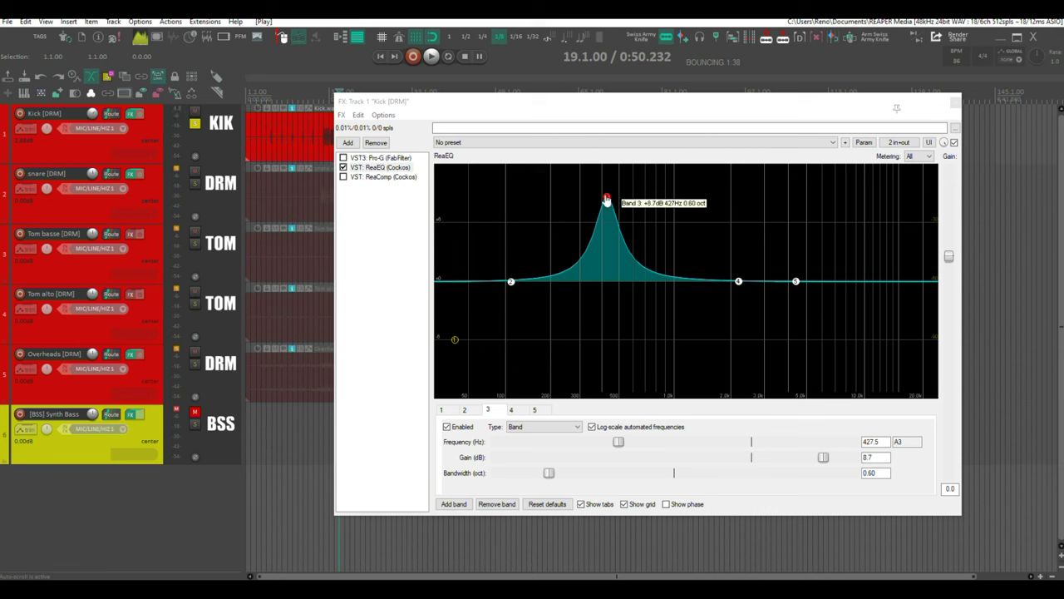
Turn on delta solo for ReaEQ and lower band 3 to about -0.1 dB during playback
left_click(947, 146)
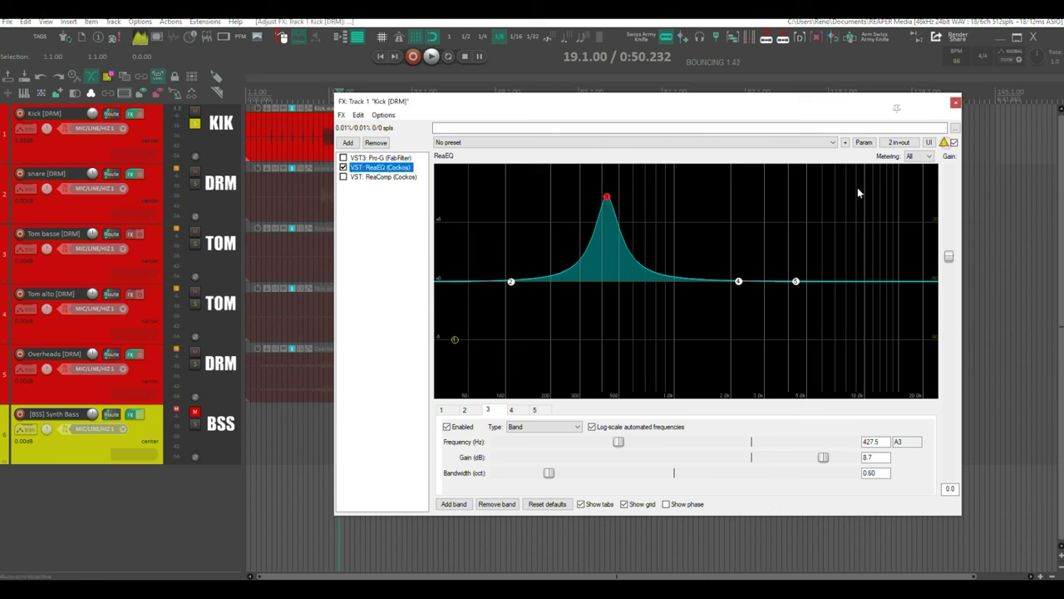
mouse_move(607, 202)
key("space")
left_click_drag(606, 202, 606, 286)
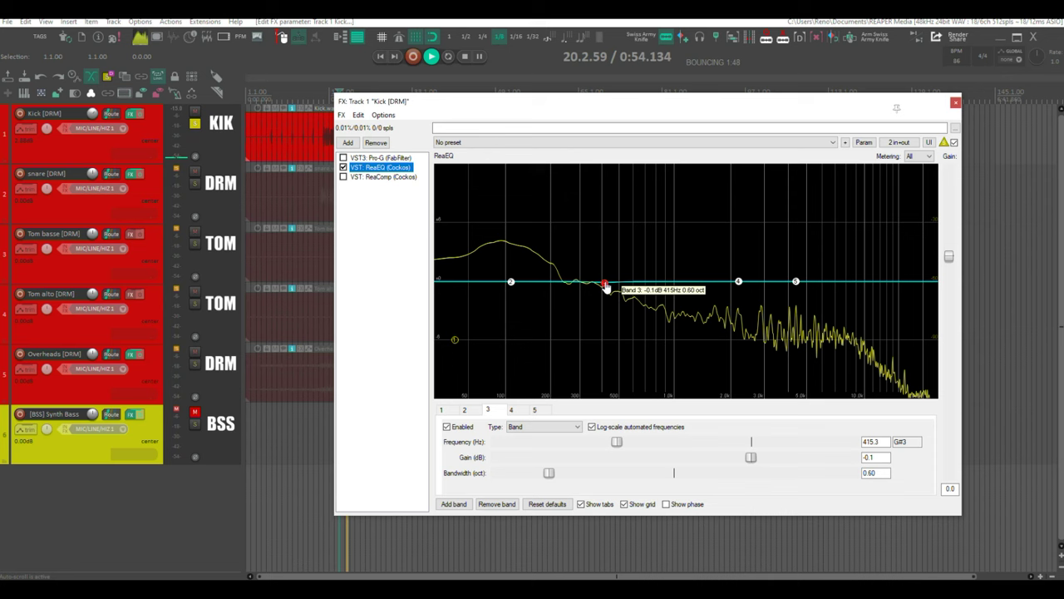
key("space")
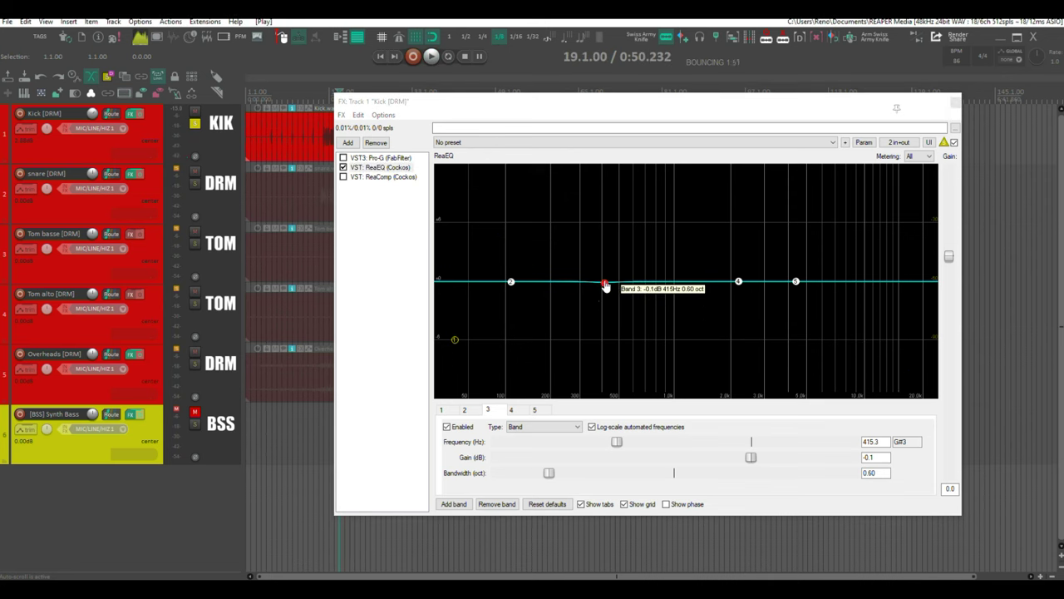
Boost band 3 to about 9.6 dB and sweep its frequency to about 421 Hz while auditioning the delta signal
left_click_drag(606, 286, 599, 192)
key("space")
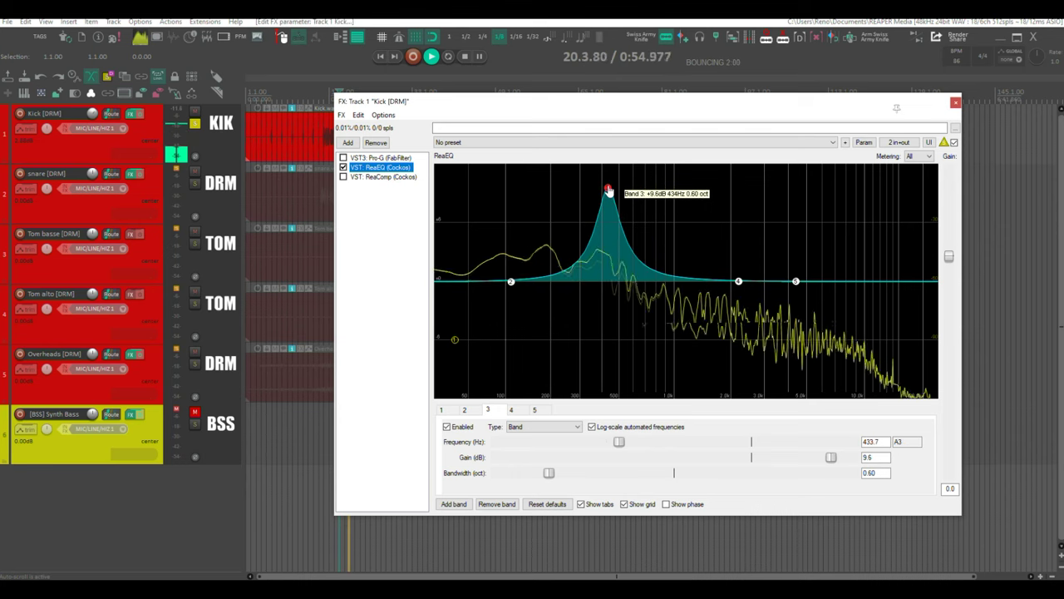
key("space")
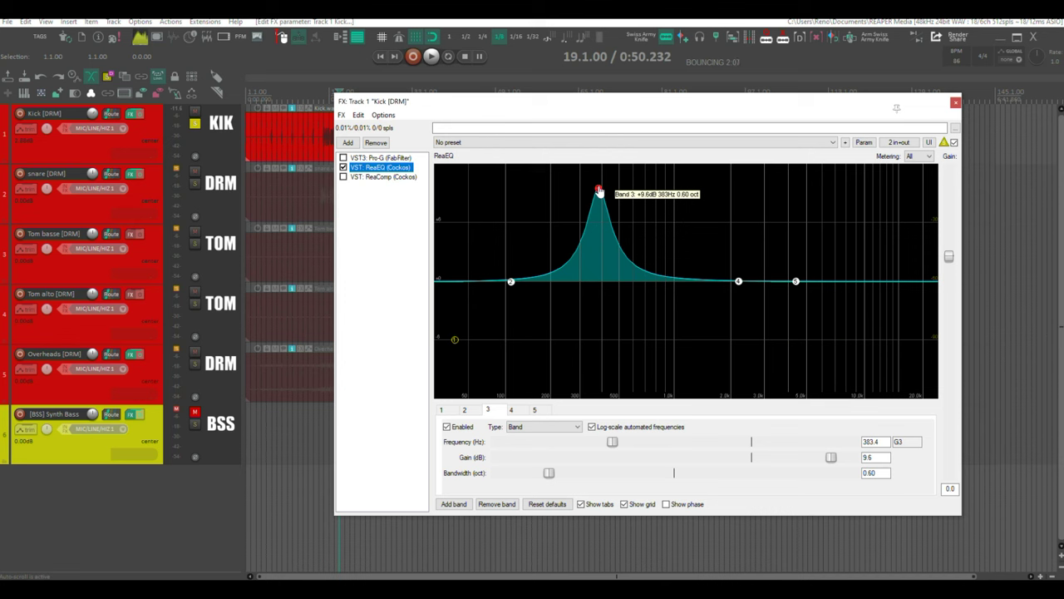
key("space")
left_click_drag(600, 192, 607, 192)
key("space")
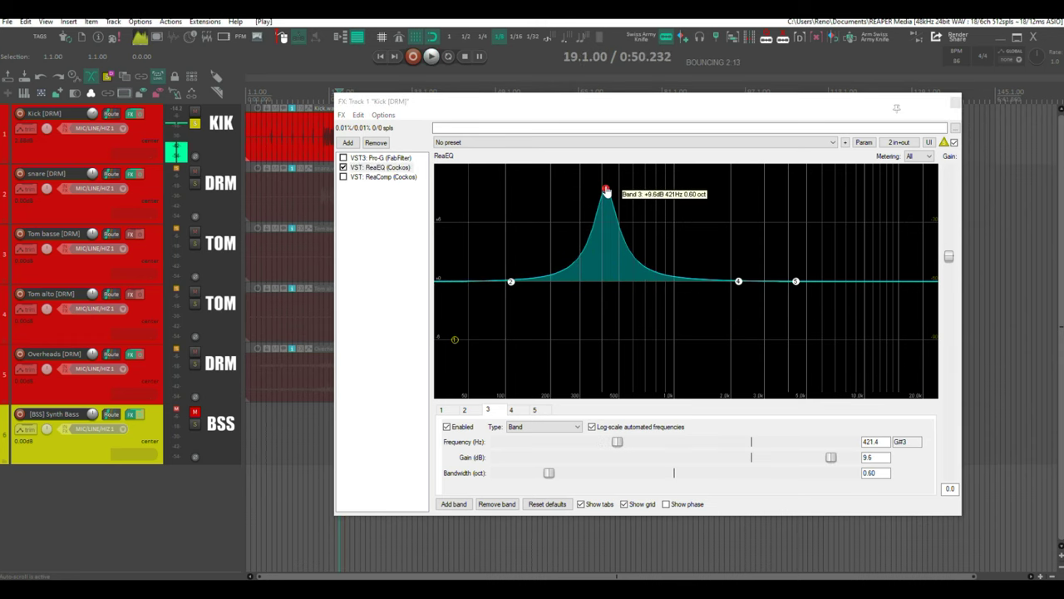
left_click(606, 192)
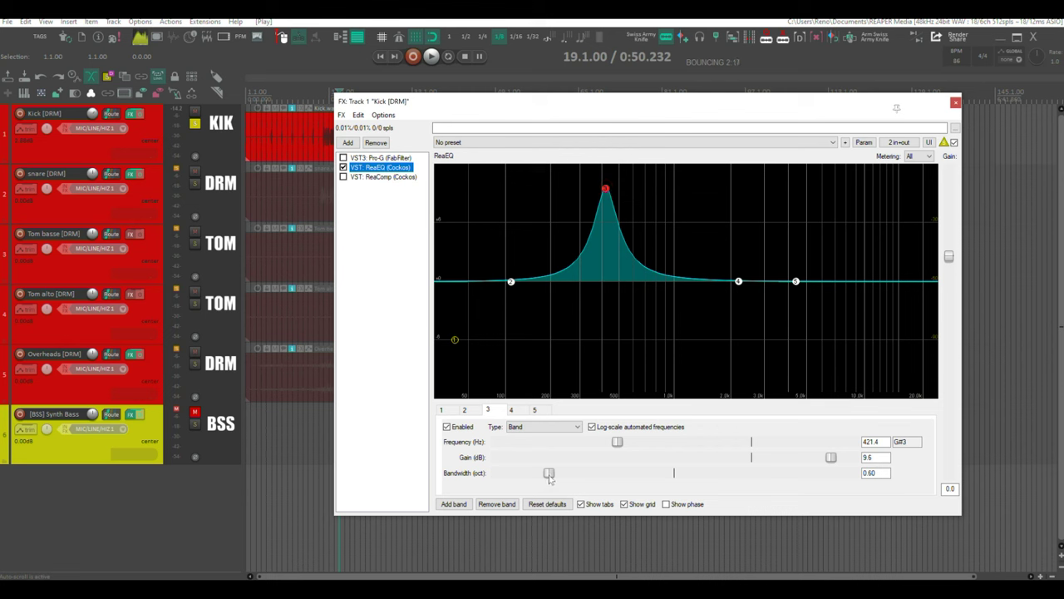
Widen band 3's bandwidth to about 1.06 oct during playback
key("space")
left_click_drag(549, 474, 592, 480)
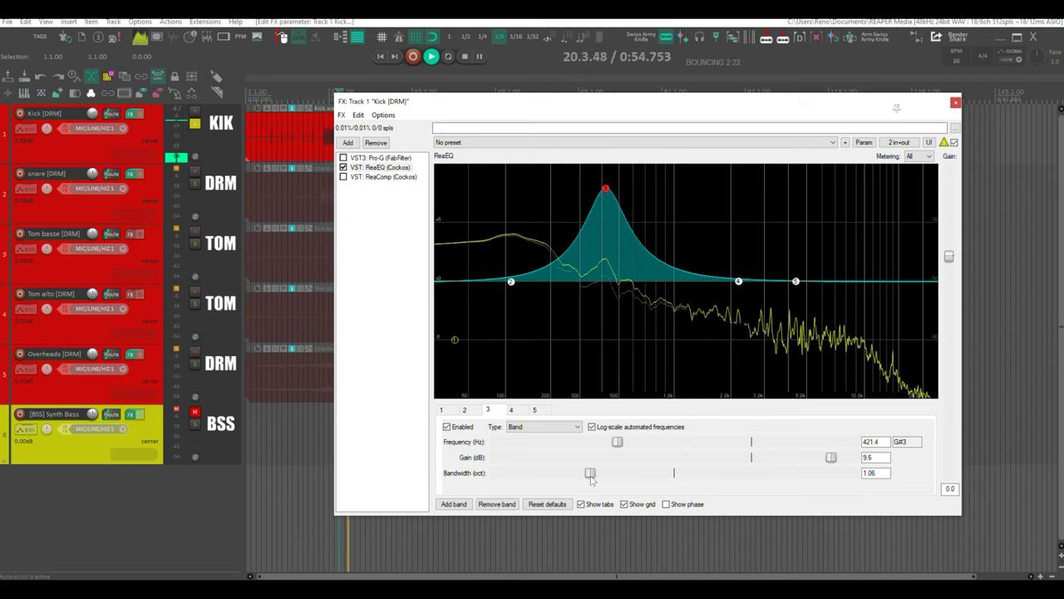
key("space")
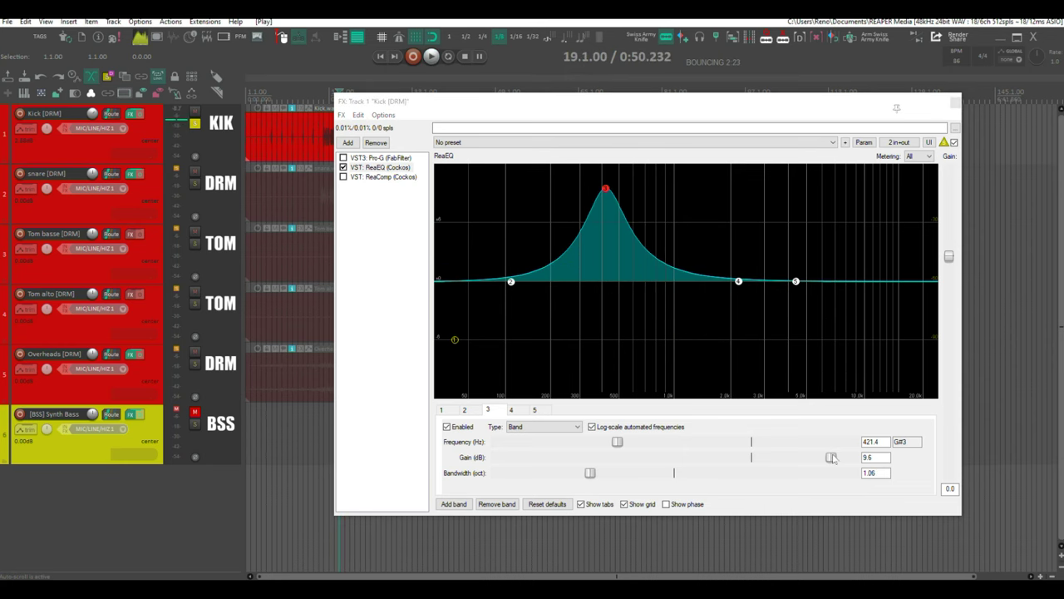
Turn band 3 into a cut of about -8.2 dB and disable the band
left_click_drag(831, 458, 695, 460)
left_click(616, 369)
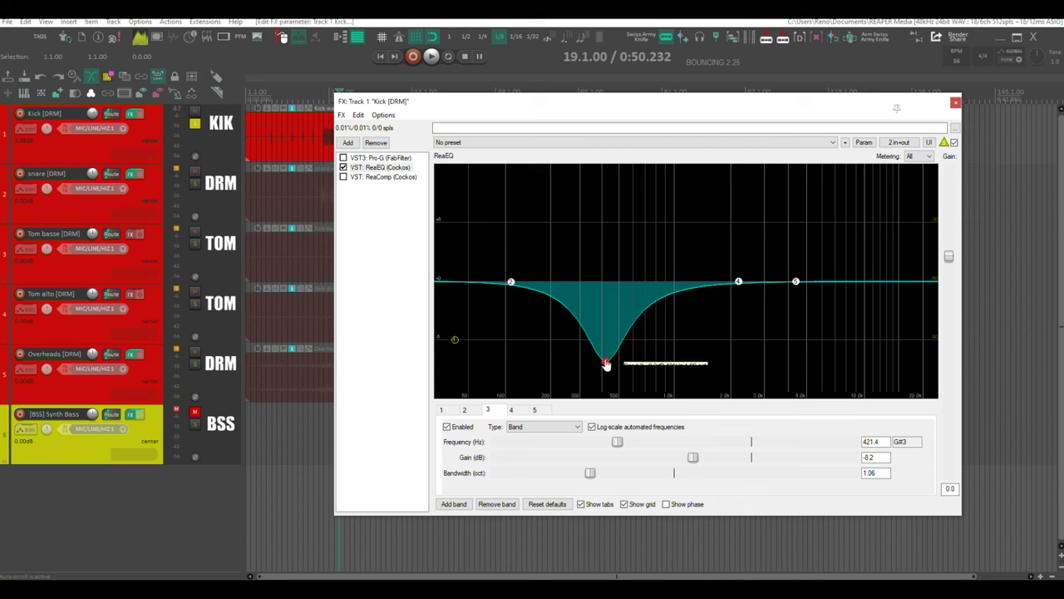
left_click(446, 428)
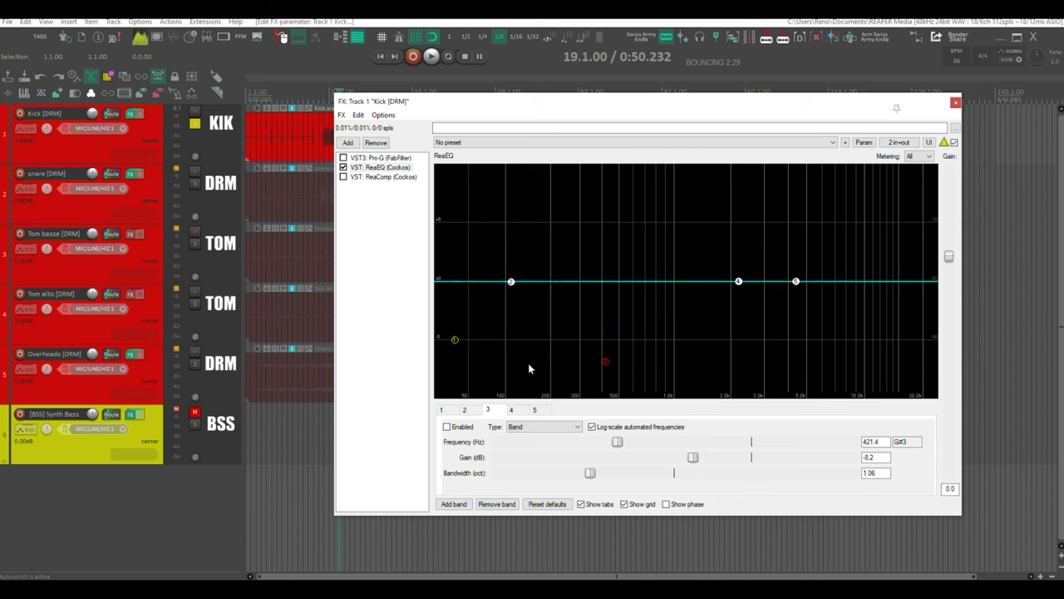
Boost band 2 to about 8.1 dB at 146 Hz with a 1.20 oct bandwidth while auditioning the kick
key("space")
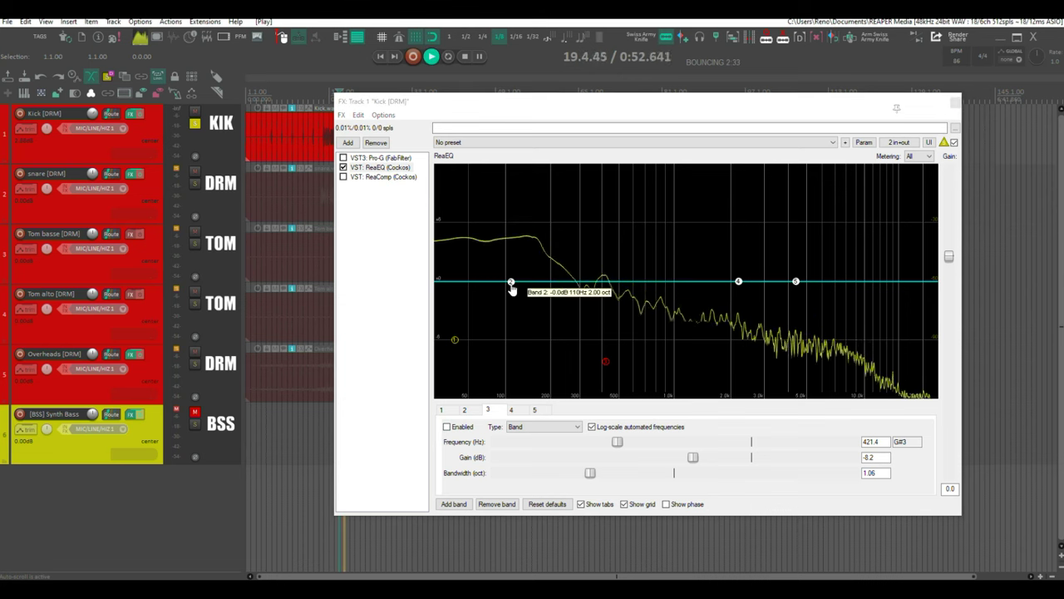
left_click_drag(511, 287, 532, 224)
key("space")
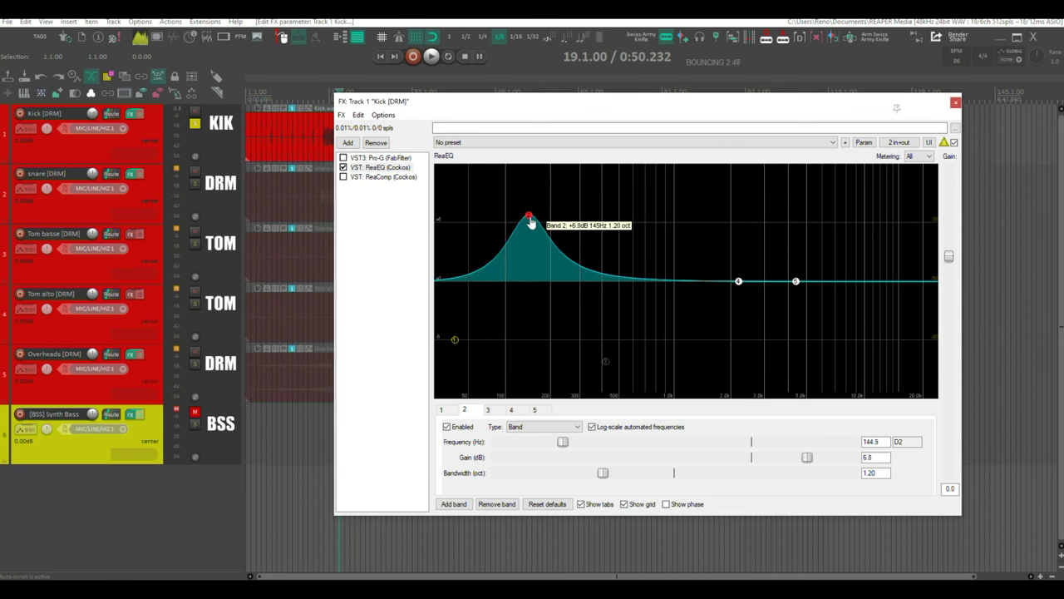
left_click_drag(532, 224, 532, 209)
key("space")
key("space")
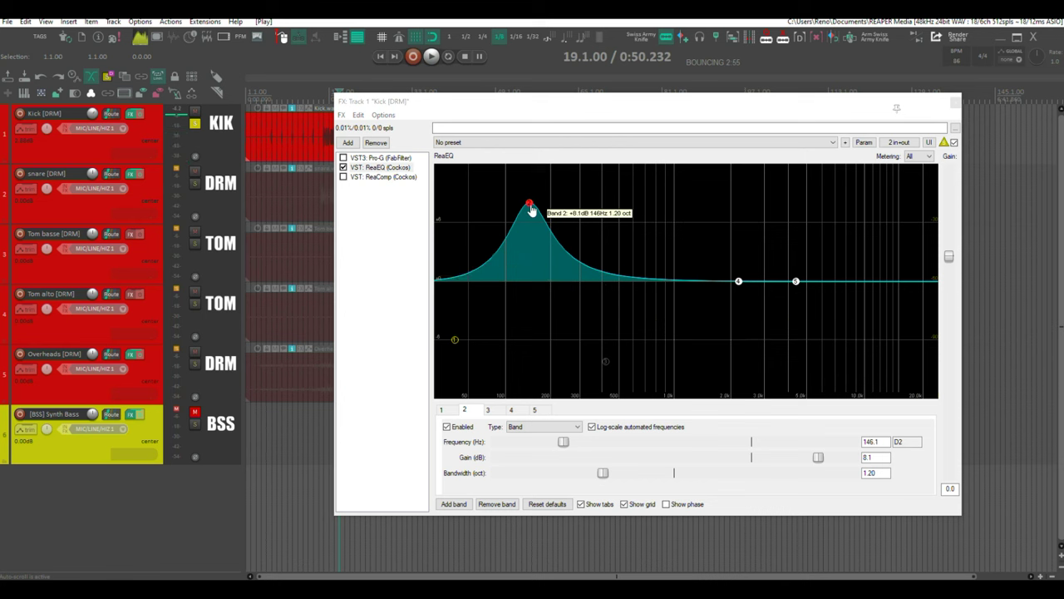
Set band 2's gain to about -7.6 dB and narrow its bandwidth to about 0.73 oct during playback
left_click_drag(818, 455, 697, 458)
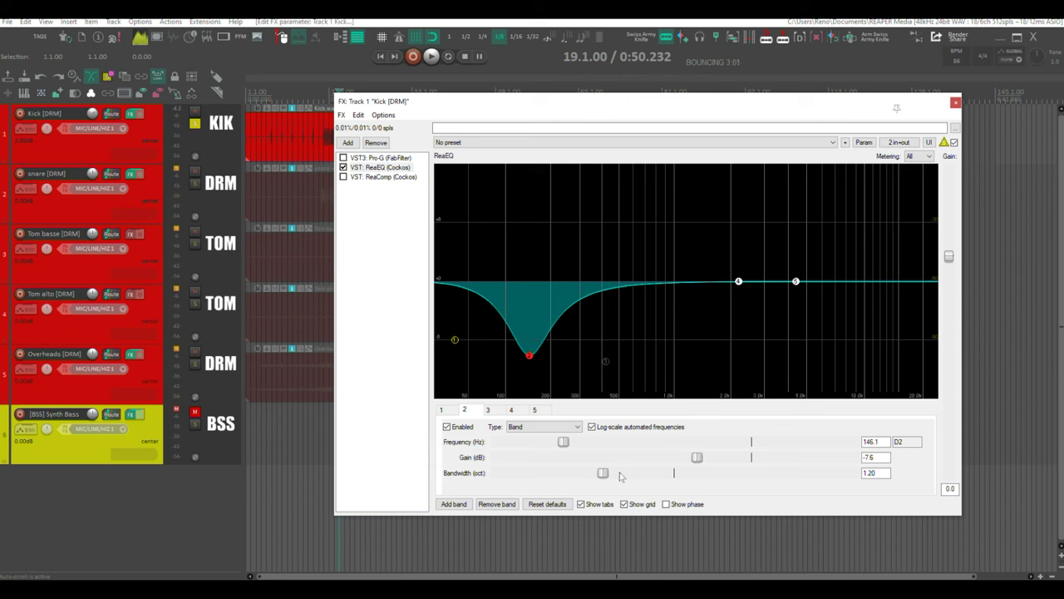
key("space")
left_click_drag(604, 473, 562, 472)
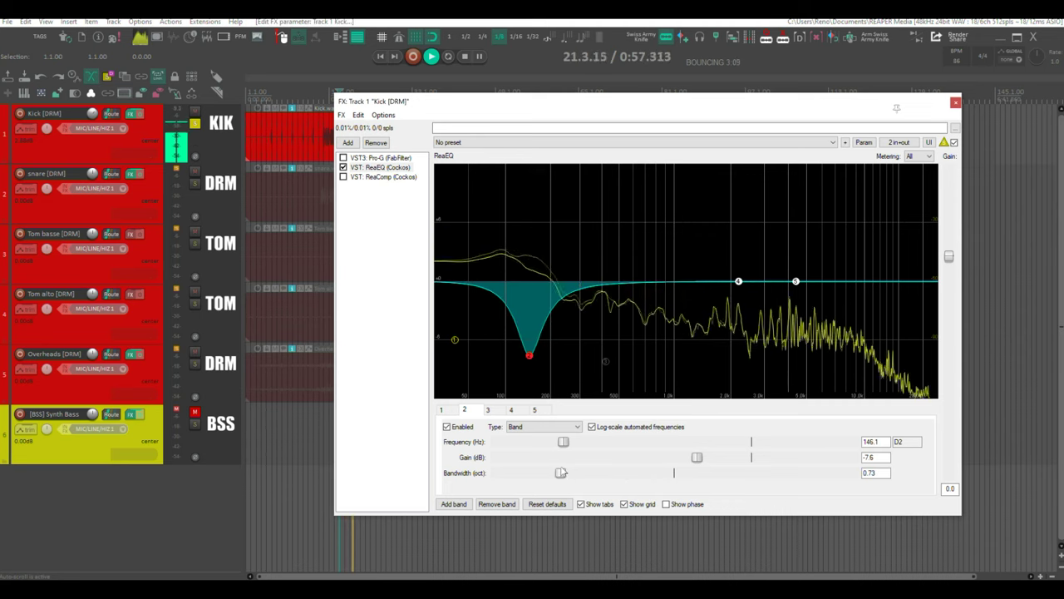
key("space")
Disable band 2 and enable band 1 with the High Pass filter type
mouse_move(529, 363)
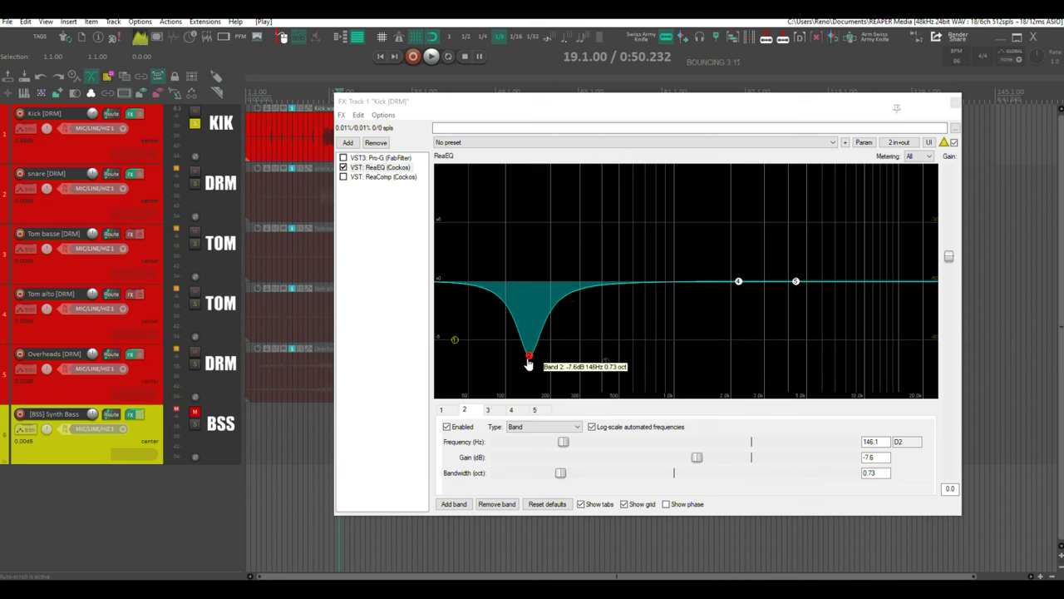
double_click(528, 363)
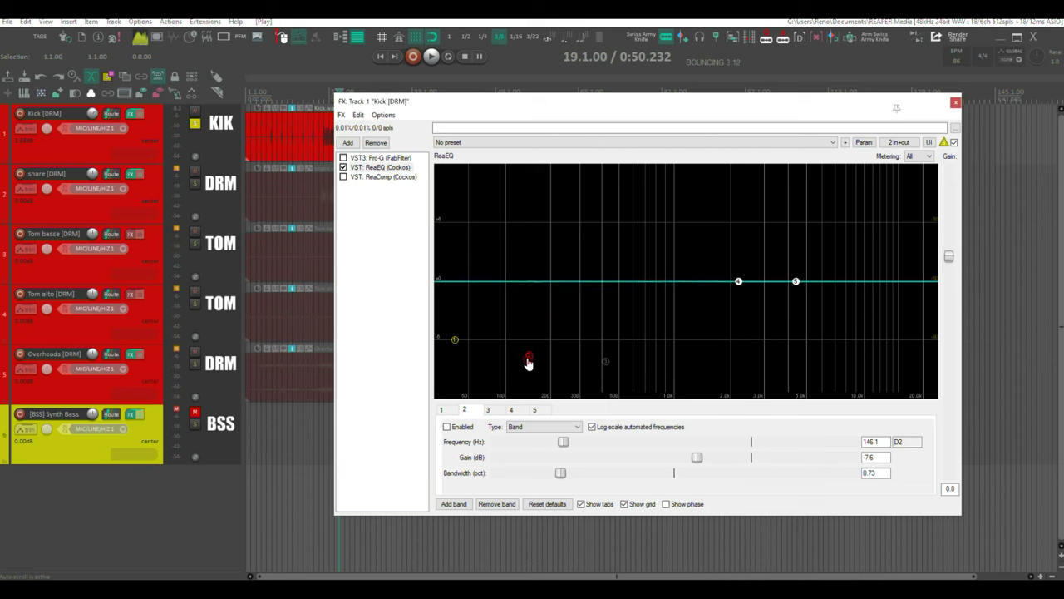
double_click(456, 342)
left_click(538, 425)
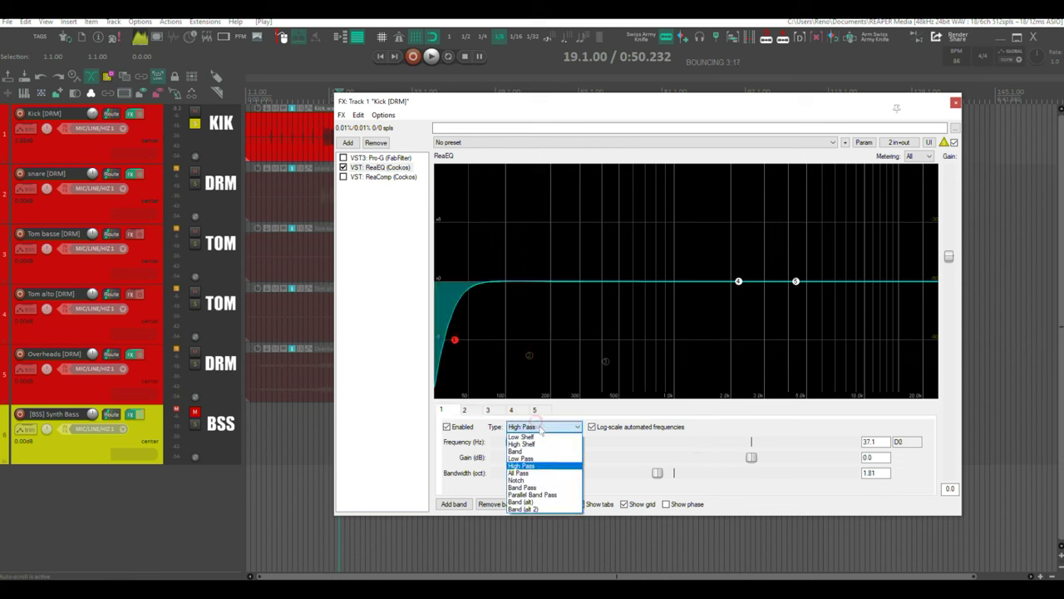
left_click(520, 466)
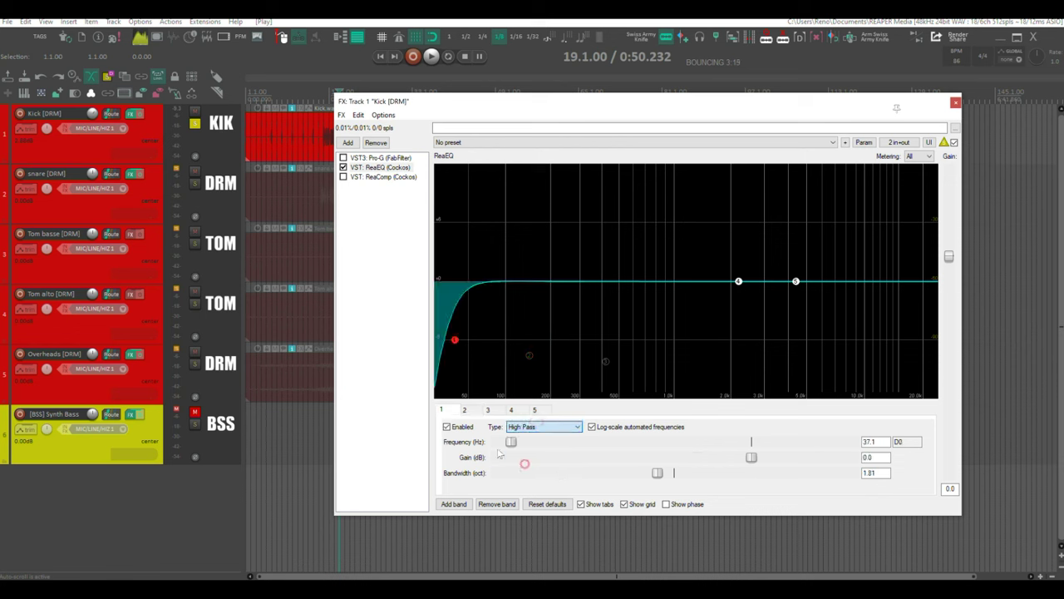
Lower the high-pass frequency of band 1 to about 24.5 Hz, audition the removed lows, and disable the band
mouse_move(456, 341)
left_mouse_down()
mouse_move(437, 343)
mouse_move(605, 338)
mouse_move(440, 338)
left_mouse_up()
key("space")
key("space")
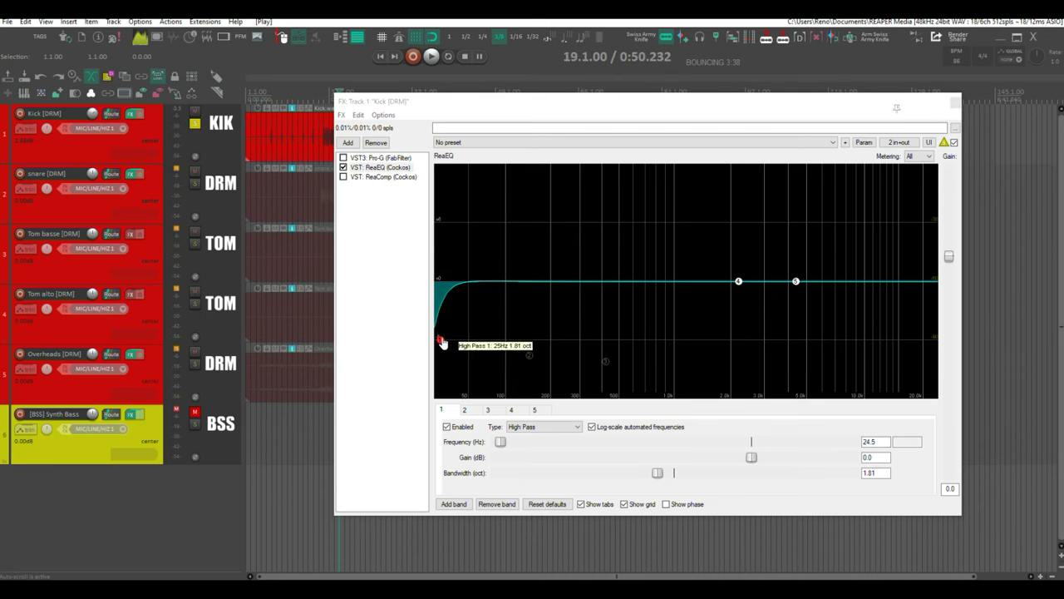
left_click_drag(443, 343, 440, 340)
key("space")
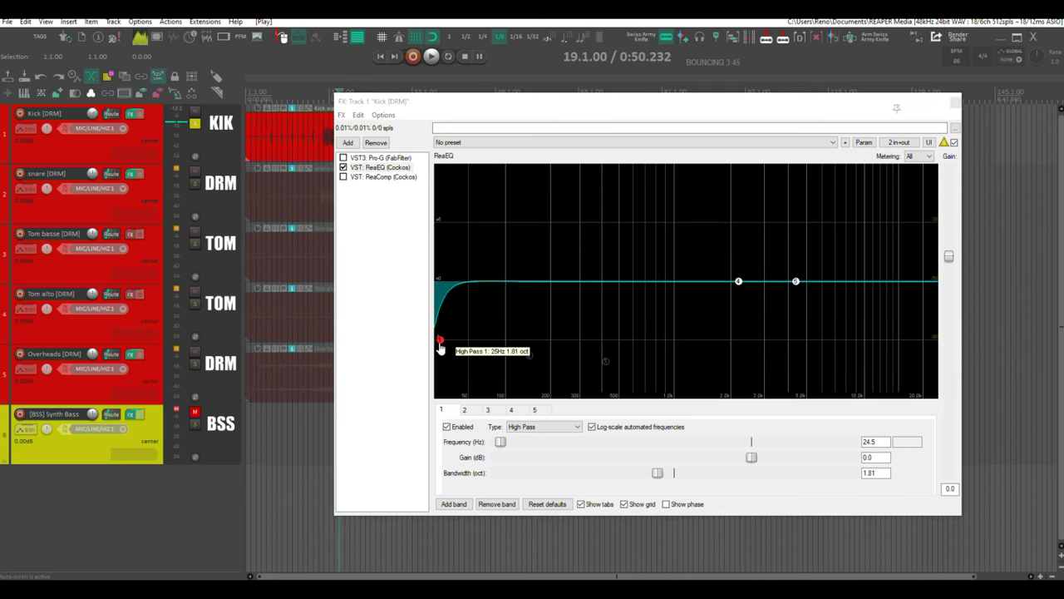
double_click(440, 341)
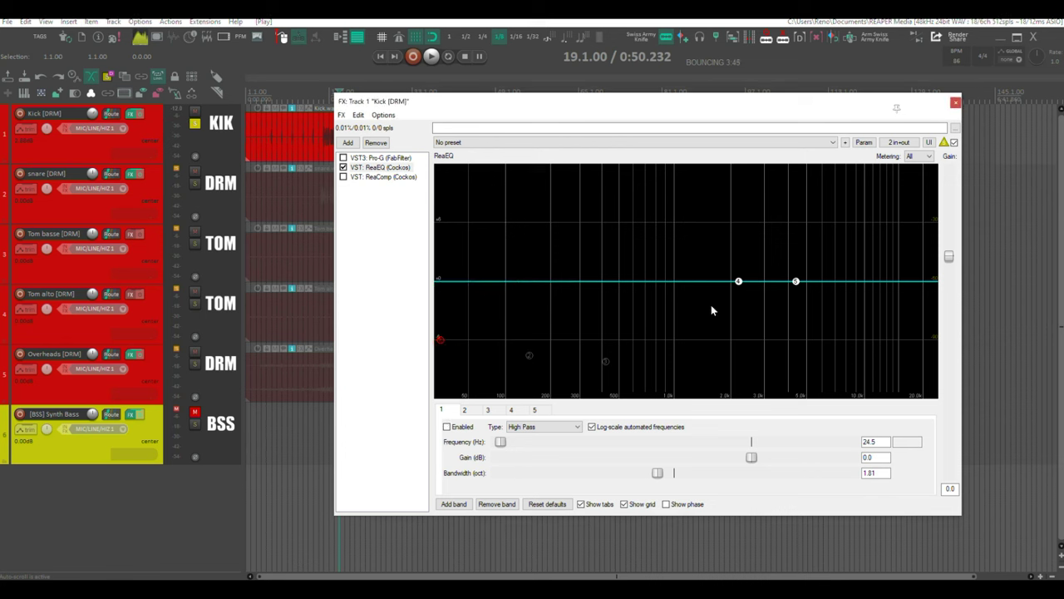
Boost band 4 and sweep it during playback, settling on about 6.0 dB at 2275 Hz
key("space")
left_click_drag(740, 281, 759, 218)
left_click_drag(827, 213, 742, 229)
key("space")
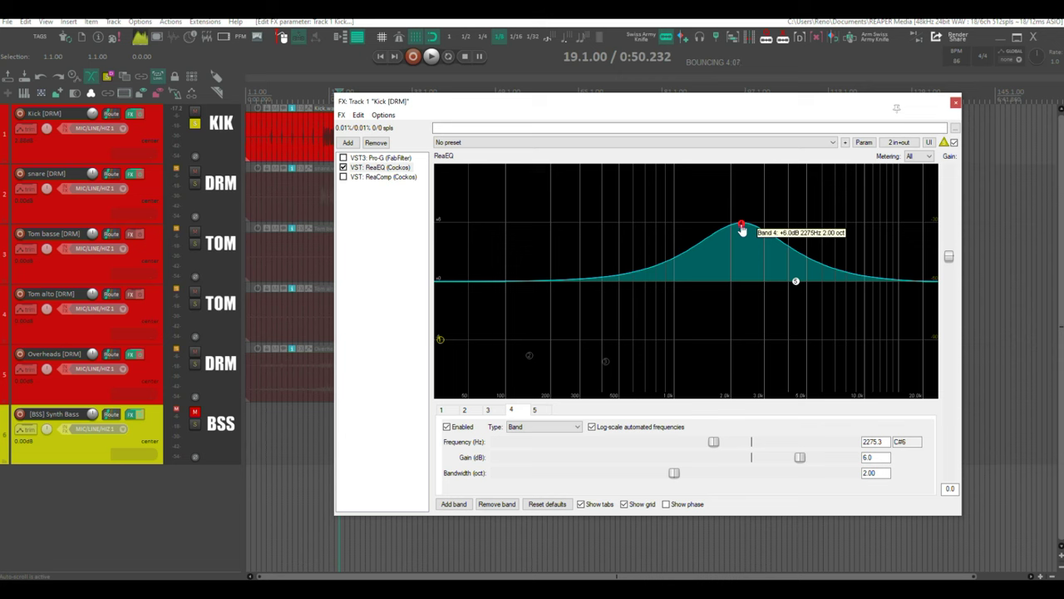
Move band 4 to about 4537 Hz with a gain of about 5.7 dB and audition the delta signal repeatedly
left_click_drag(742, 230, 798, 226)
key("space")
key("space")
key("space")
key("space")
key("space")
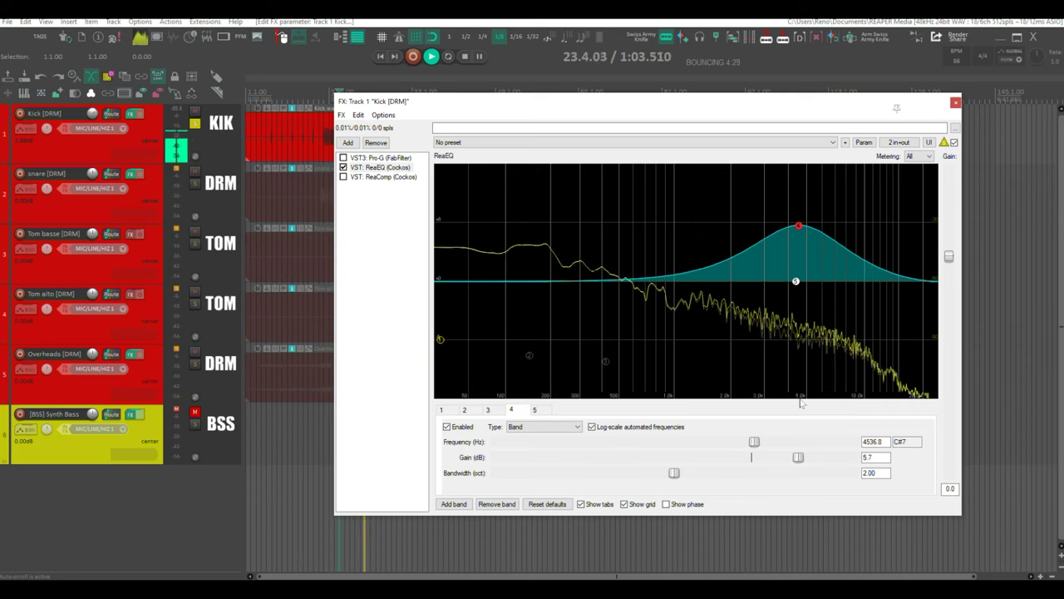
Narrow band 4 to about 0.92 oct, shift it to about 3763 Hz at 6.0 dB, and disable it
left_click_drag(676, 473, 579, 479)
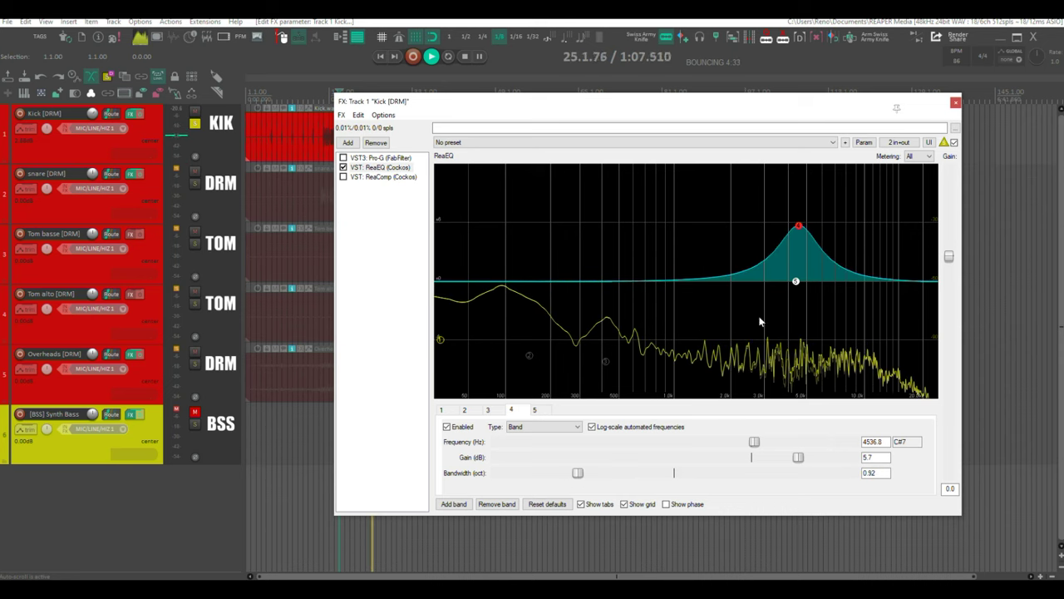
mouse_move(798, 227)
left_mouse_down()
mouse_move(760, 226)
mouse_move(812, 225)
mouse_move(751, 230)
mouse_move(783, 226)
left_mouse_up()
key("space")
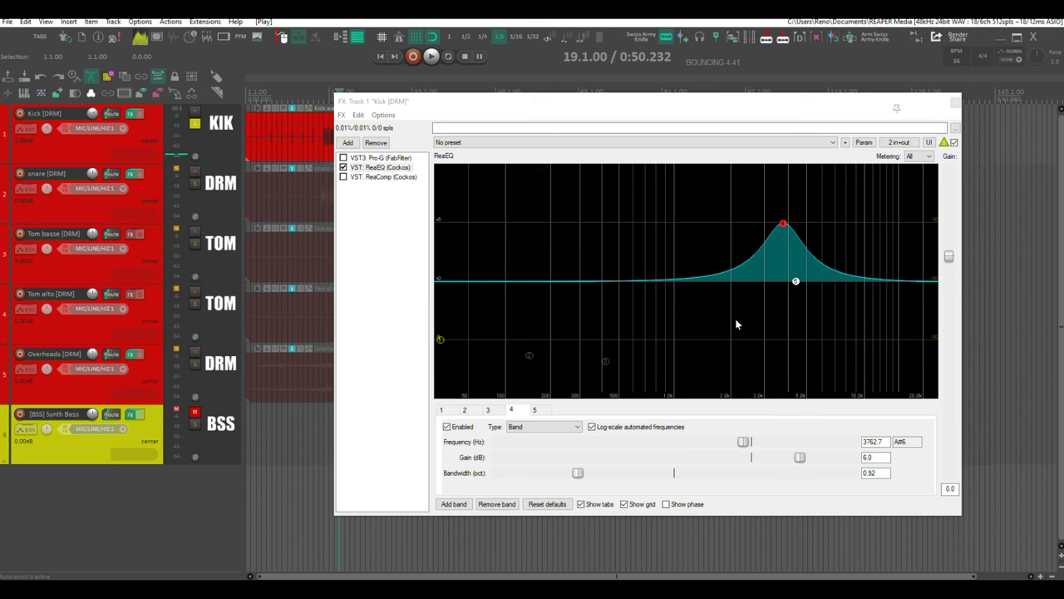
double_click(783, 226)
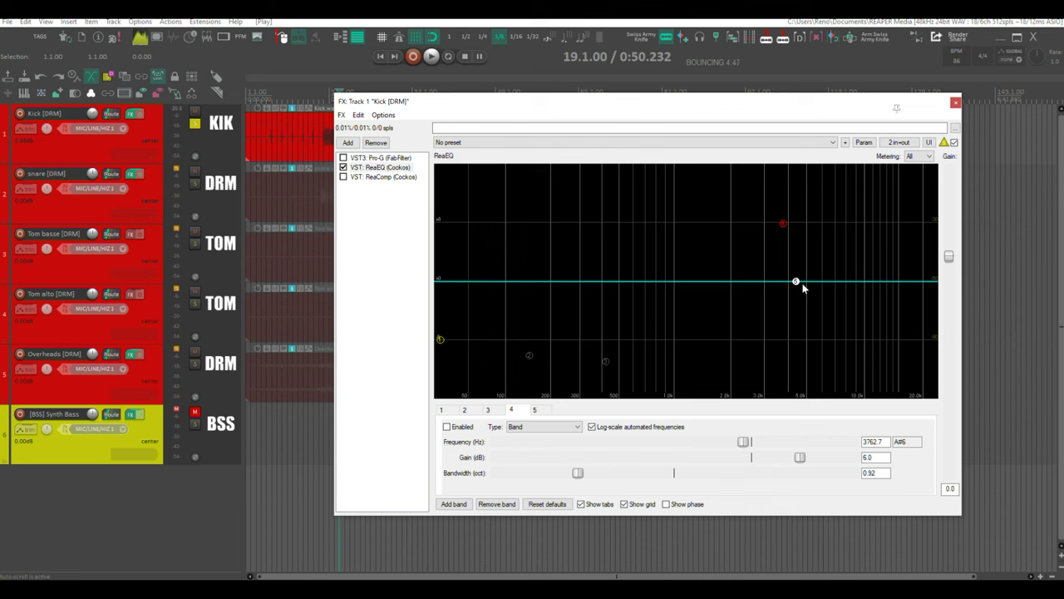
Move band 5 to about 57 Hz with a boost of about 5.5 dB and a 1.00 oct bandwidth, and audition it
mouse_move(797, 284)
left_mouse_down()
mouse_move(701, 275)
mouse_move(565, 294)
mouse_move(531, 284)
mouse_move(474, 230)
left_mouse_up()
key("space")
scroll(497, 249, "down", 4)
key("space")
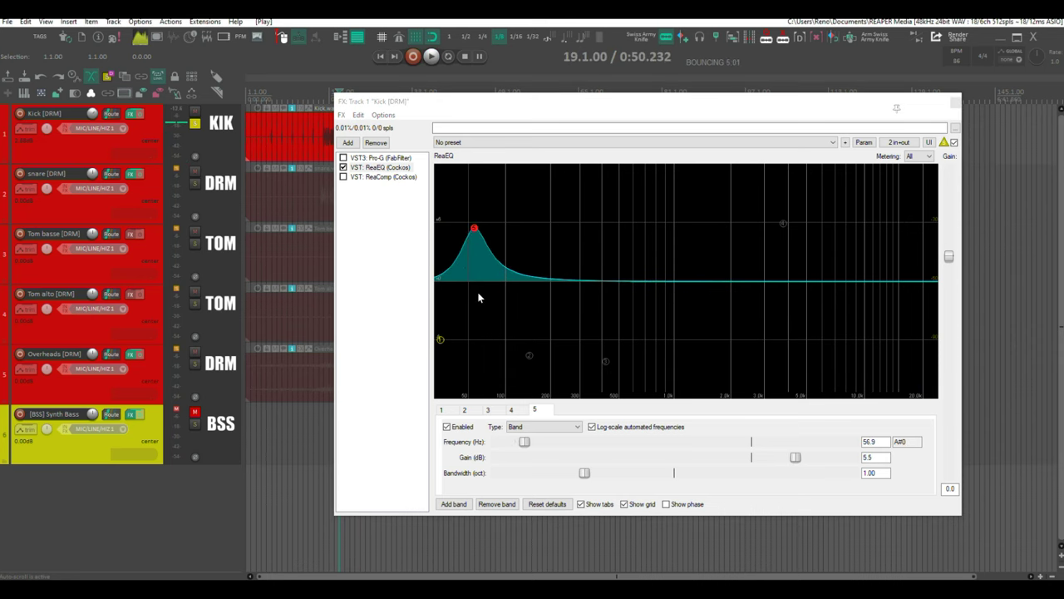
Lower band 5 to about 4.1 dB at 55.6 Hz and disable it
left_click_drag(474, 228, 474, 243)
double_click(474, 242)
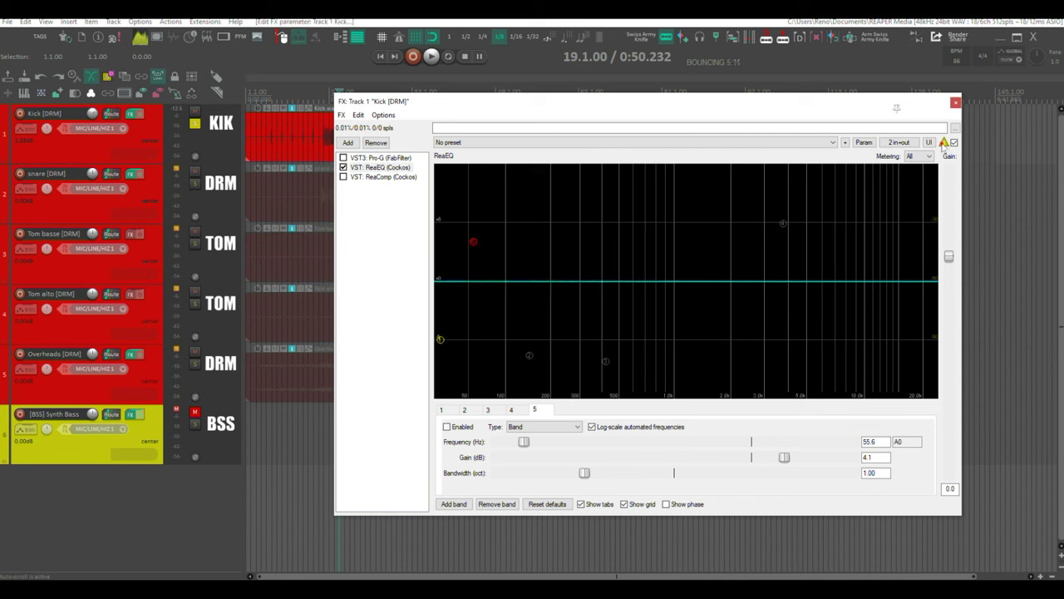
Turn off delta solo and re-enable bands 1 to 5 one after another while the kick plays
left_click(444, 412)
left_click(446, 428)
key("space")
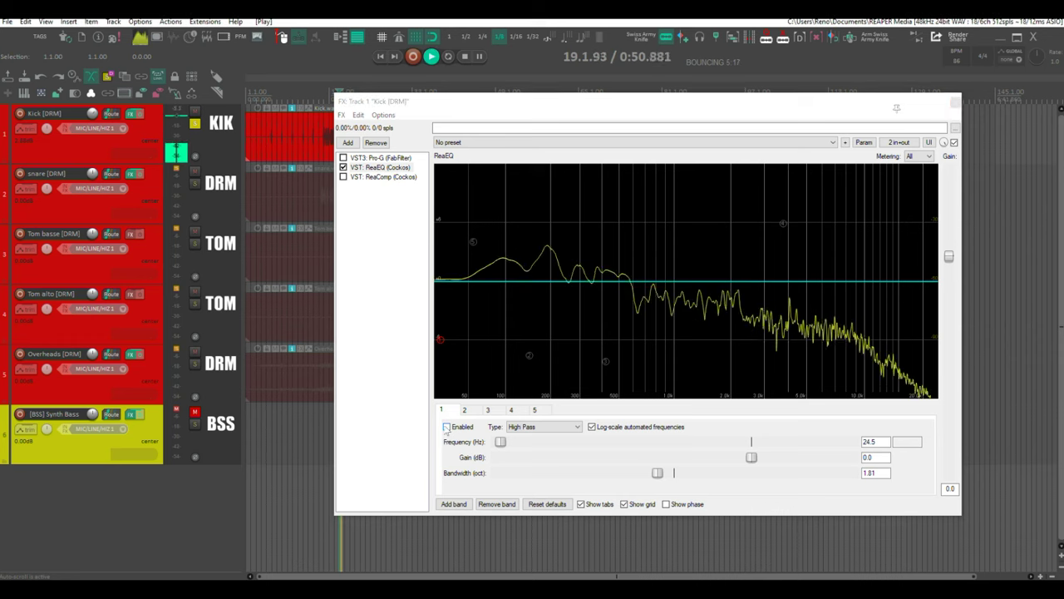
left_click(465, 411)
left_click(446, 426)
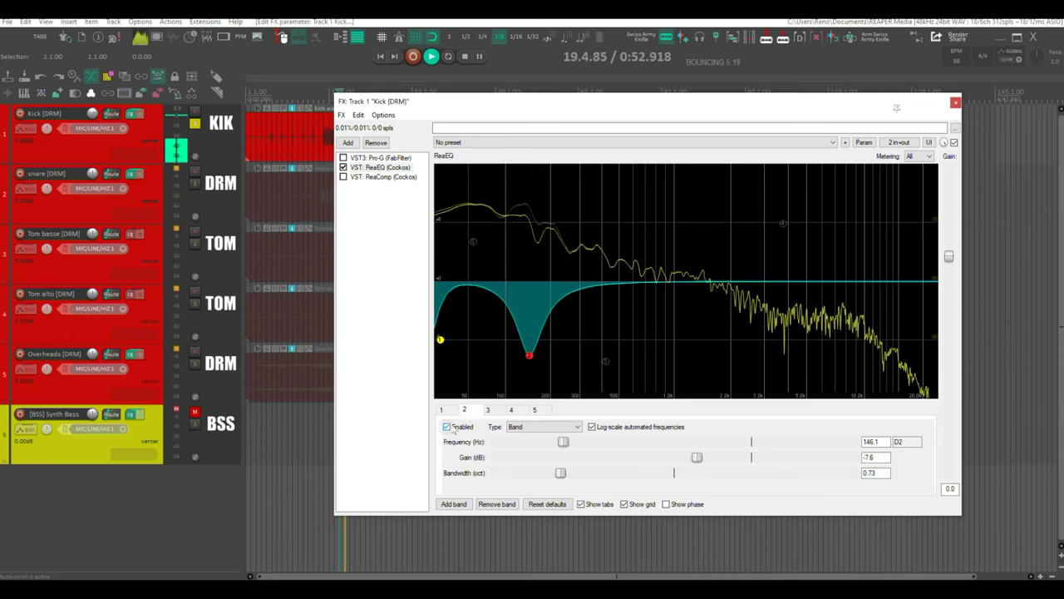
left_click(487, 411)
left_click(447, 426)
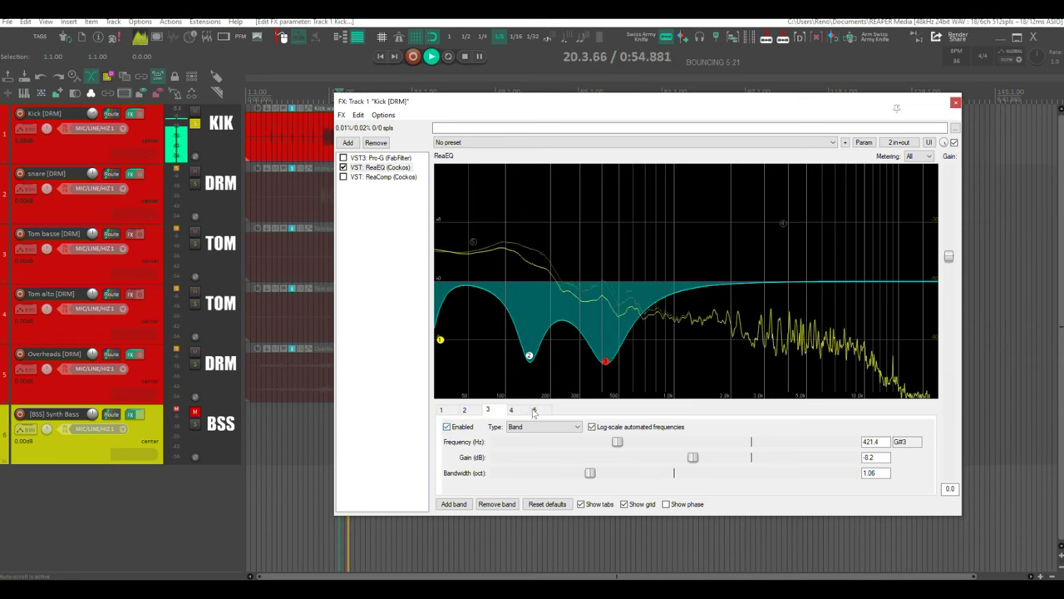
left_click(511, 411)
left_click(447, 427)
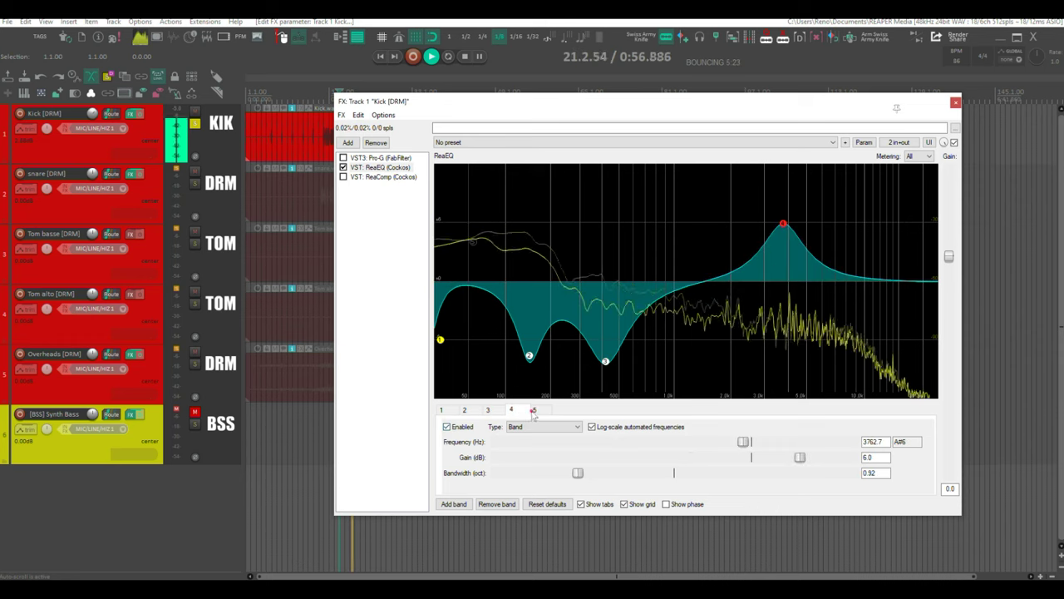
left_click(535, 411)
left_click(447, 427)
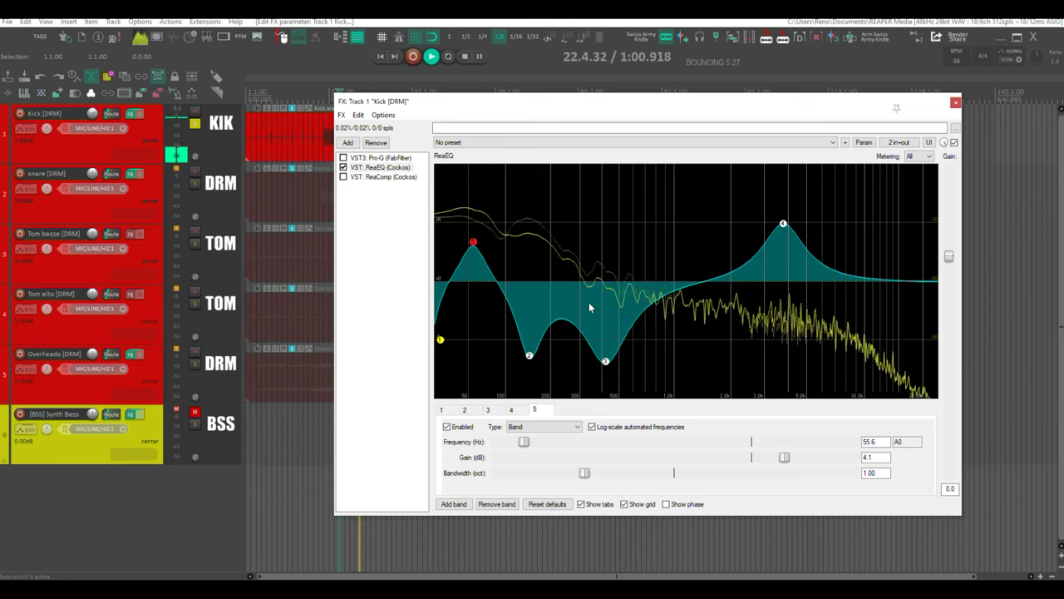
key("space")
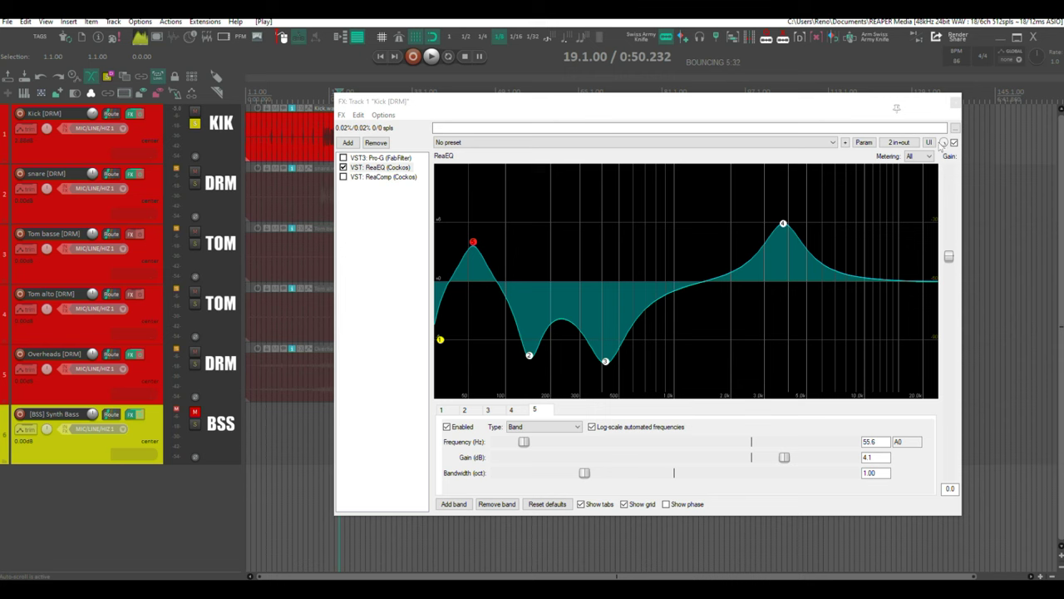
Audition the complete EQ curve and lower band 5 to about 3.5 dB at 56.9 Hz
key("space")
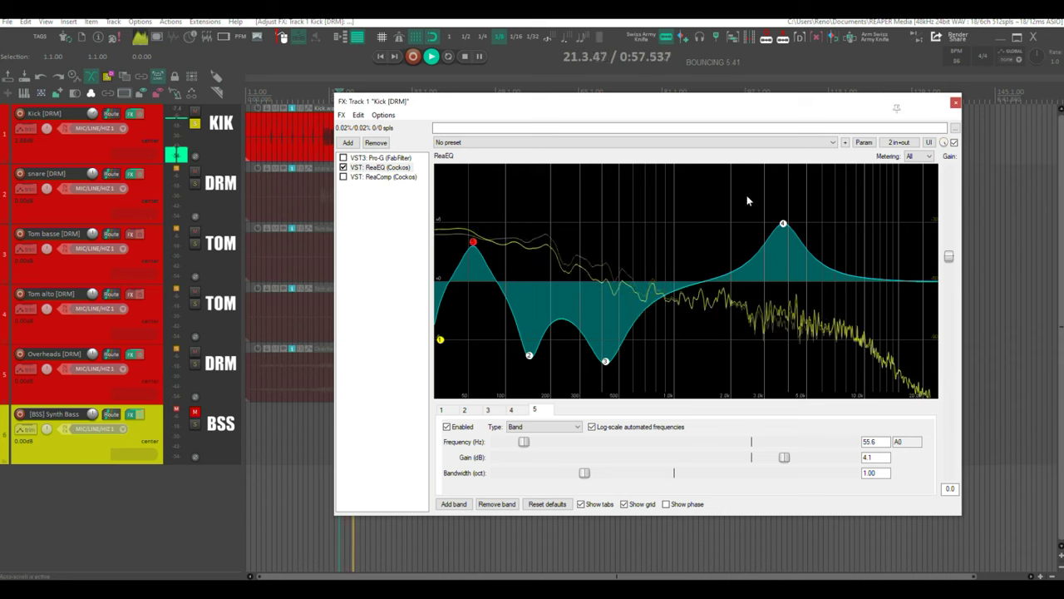
key("space")
left_click_drag(472, 241, 473, 248)
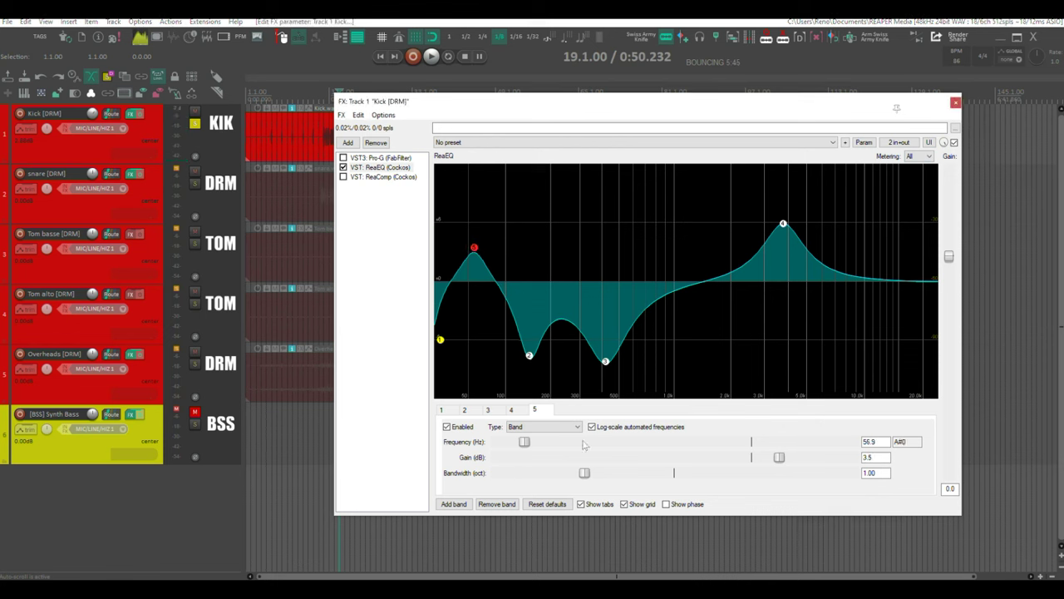
Reduce band 4's gain to about 5.3 dB and audition the kick
left_click(783, 225)
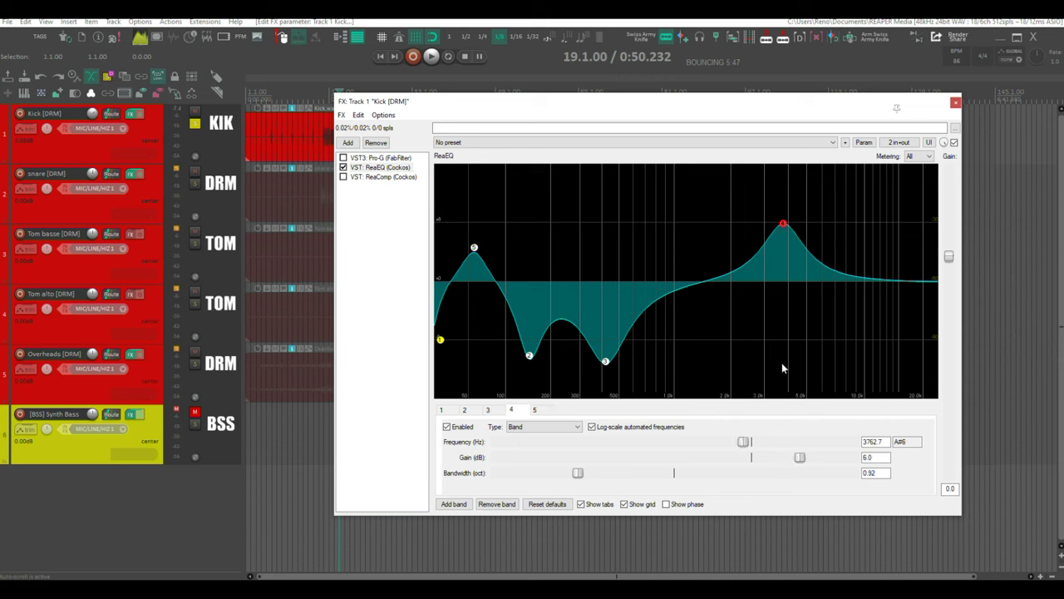
key("space")
mouse_move(800, 456)
left_mouse_down()
mouse_move(778, 458)
mouse_move(855, 462)
mouse_move(794, 458)
left_mouse_up()
key("space")
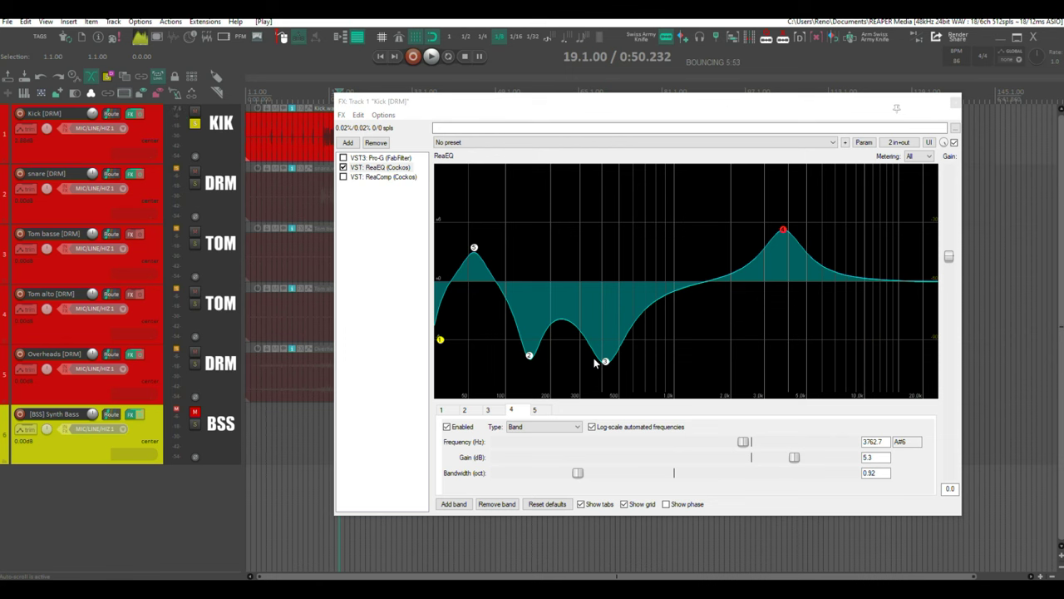
Open and enable ReaComp on the kick track, turn on its delta solo, and play the result
left_click(370, 178)
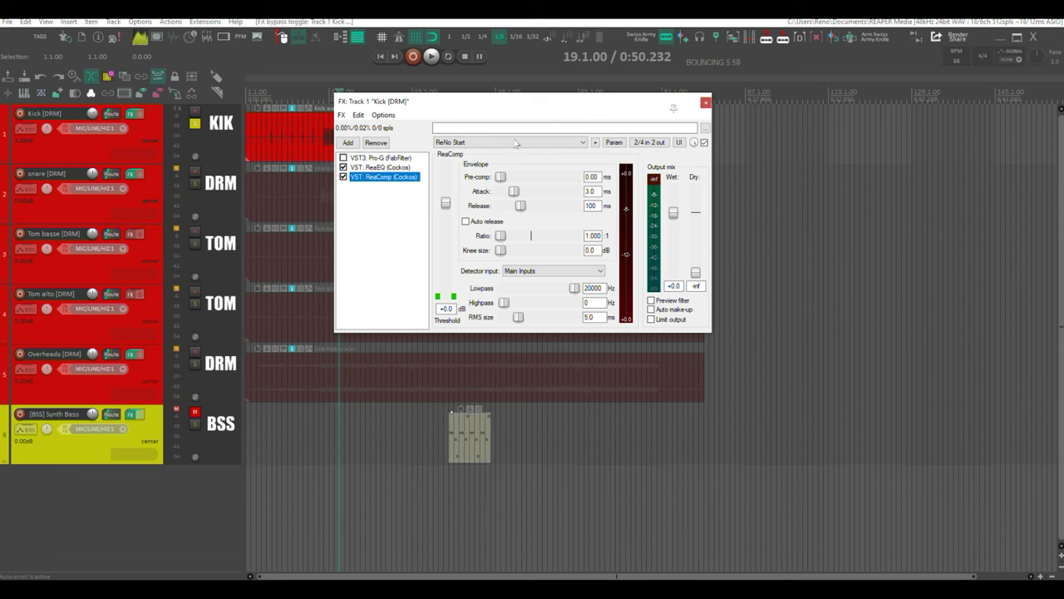
left_click_drag(578, 103, 682, 144)
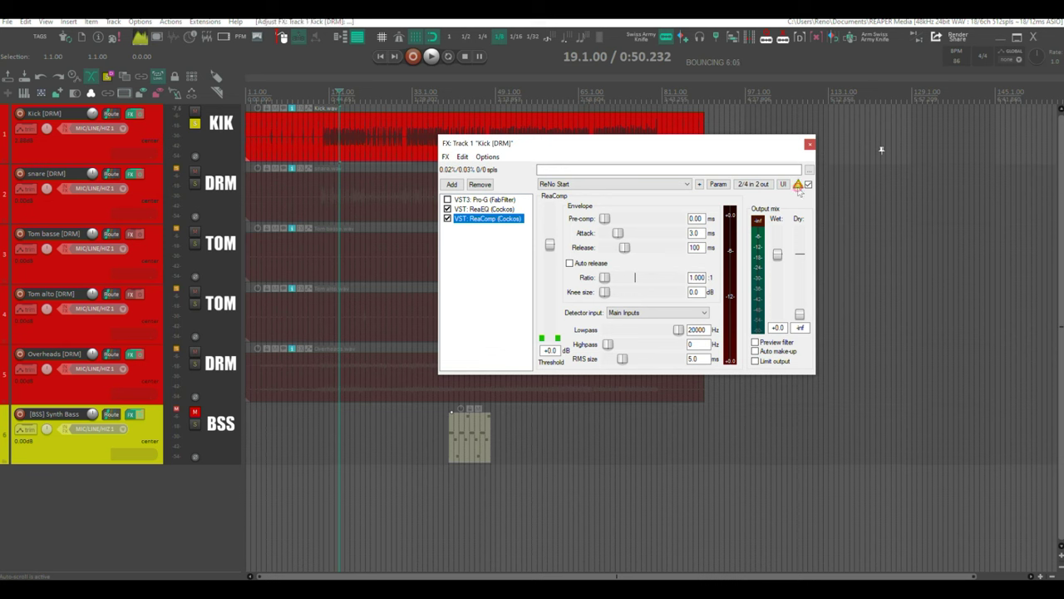
key("space")
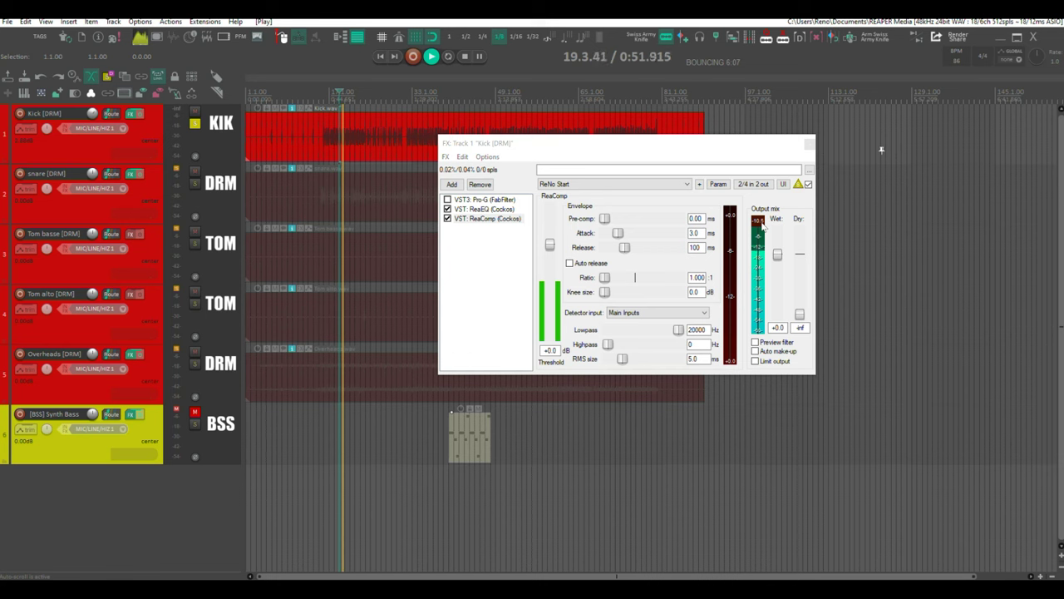
key("space")
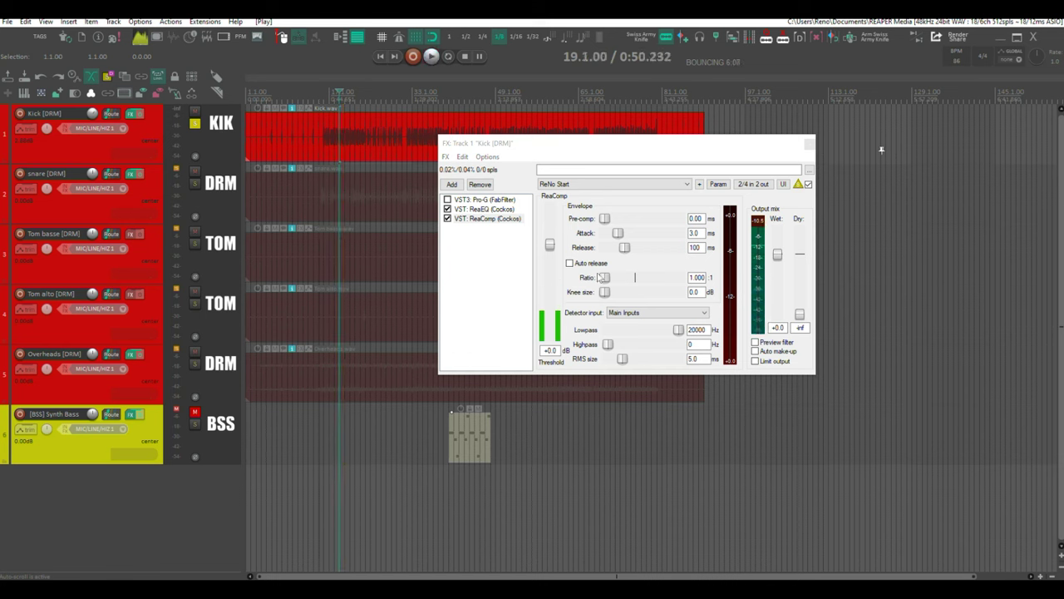
Set ReaComp's ratio to 4:1 and lower the threshold to about -25.3 dB during playback
left_click(604, 277)
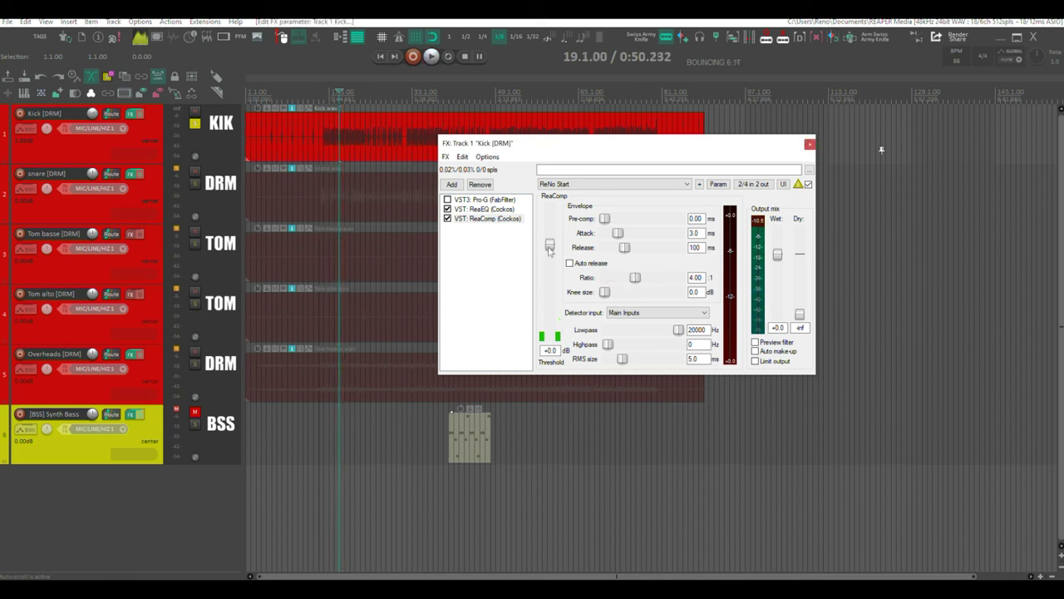
key("space")
left_click_drag(550, 304, 550, 299)
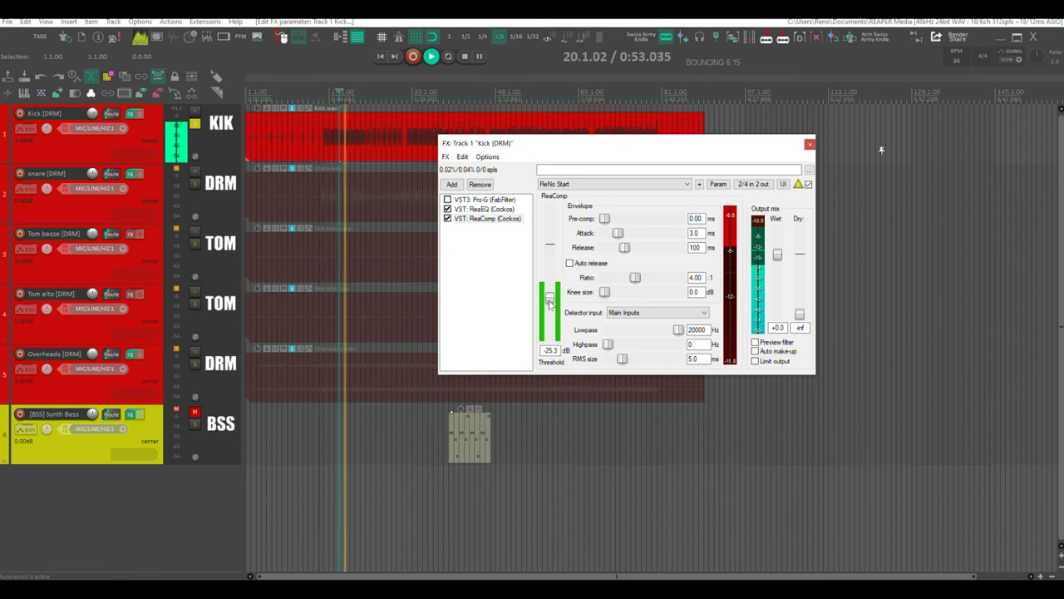
key("space")
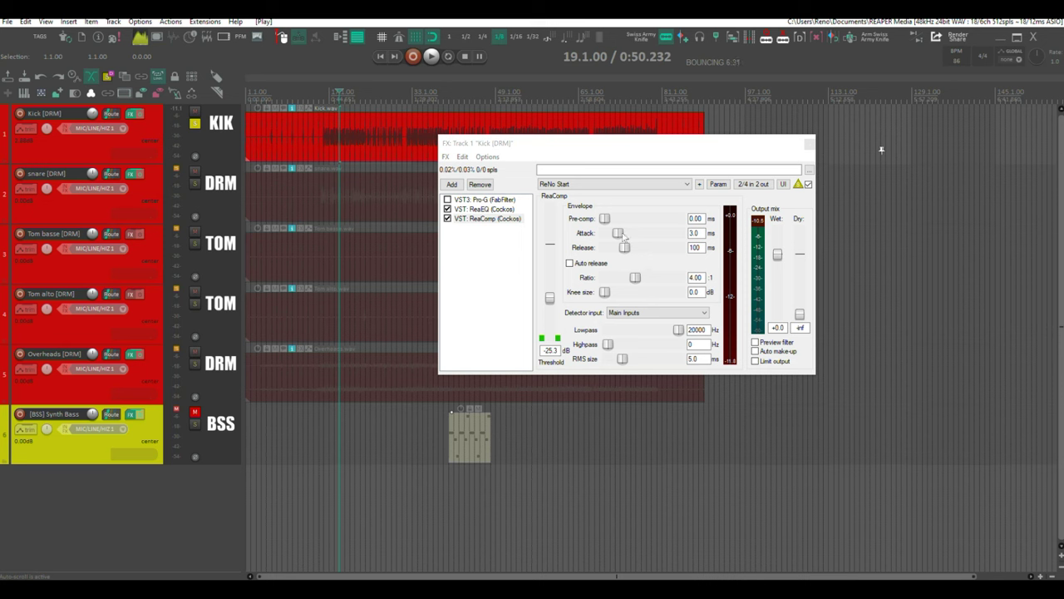
Sweep ReaComp's attack while auditioning the delta signal, settling on about 11.2 ms
left_click_drag(620, 233, 606, 235)
key("space")
key("space")
left_click_drag(607, 233, 611, 241)
left_click_drag(610, 237, 613, 237)
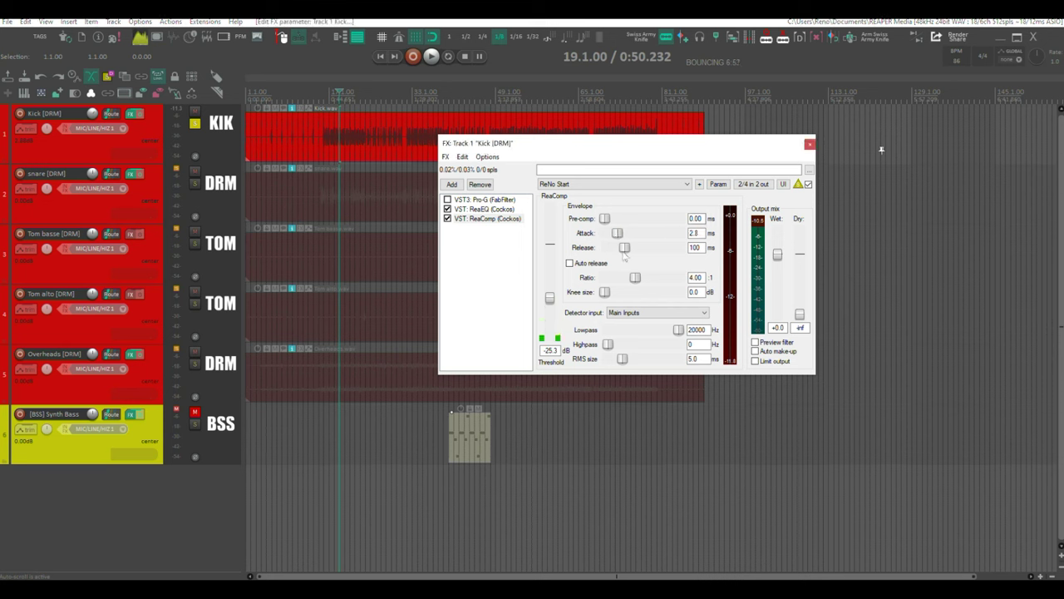
left_click_drag(606, 246, 628, 238)
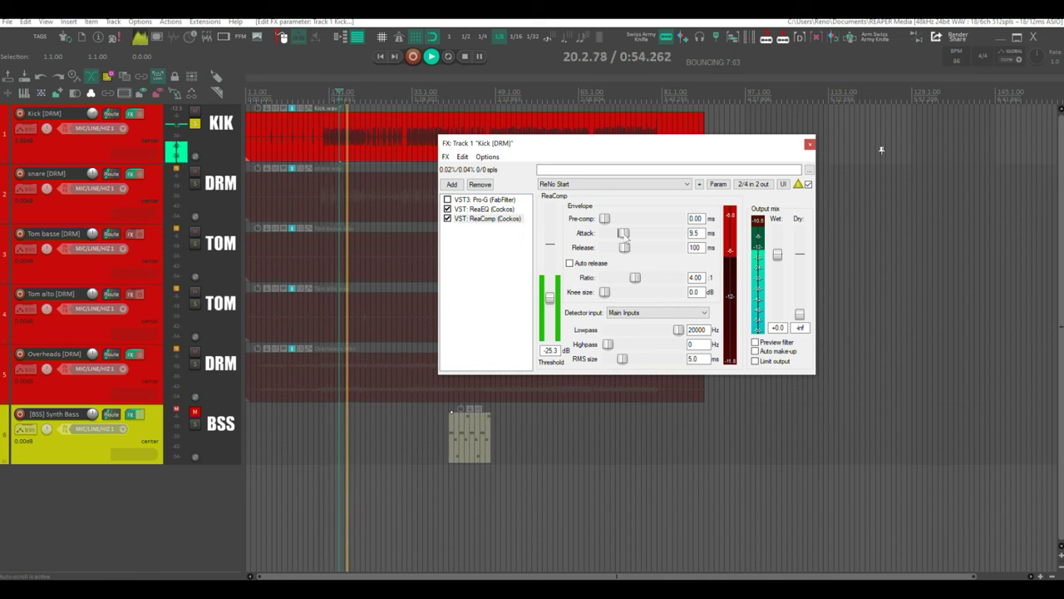
key("space")
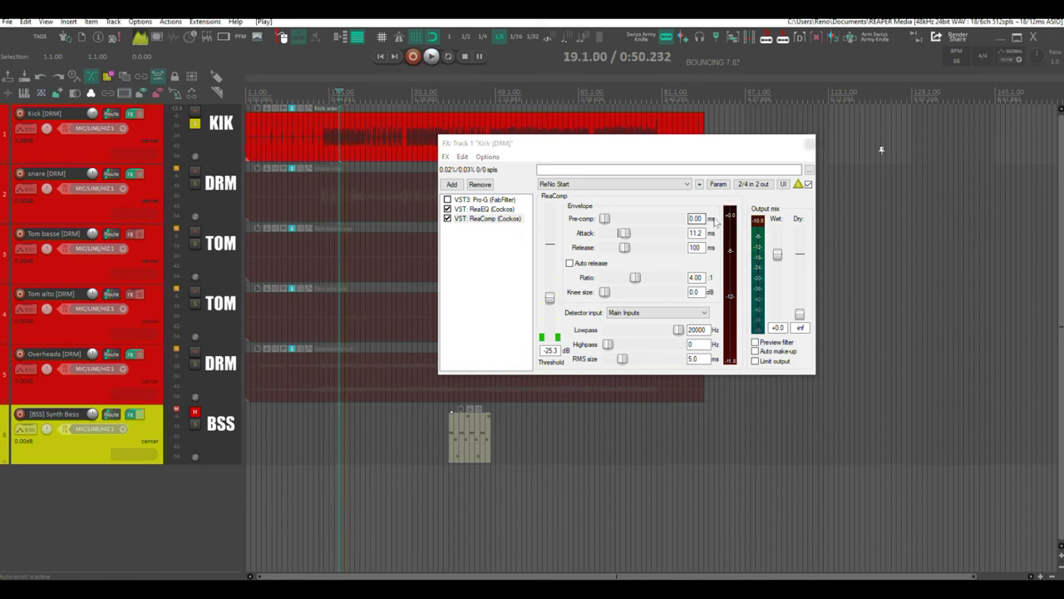
Try longer ReaComp release times on the delta signal, then set the release to about 76 ms
key("space")
mouse_move(624, 247)
left_mouse_down()
mouse_move(613, 248)
mouse_move(635, 252)
left_mouse_up()
left_click_drag(638, 253, 642, 254)
key("space")
left_click_drag(638, 248, 625, 250)
Turn off ReaComp's delta solo, set threshold to about -23.1 dB and wet output to +4.4 dB, and compare with bypass
left_click(798, 186)
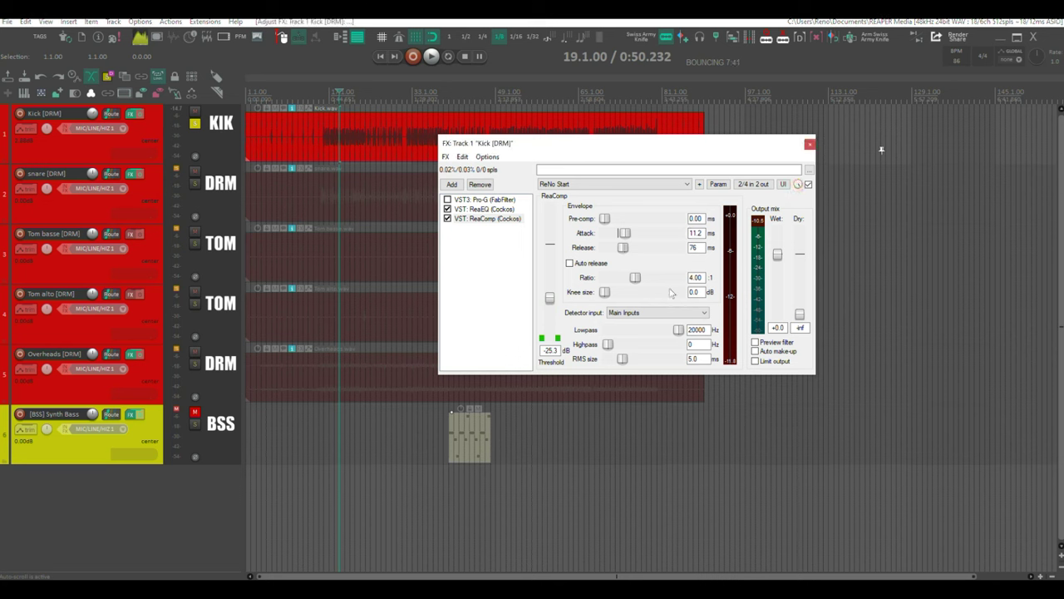
key("space")
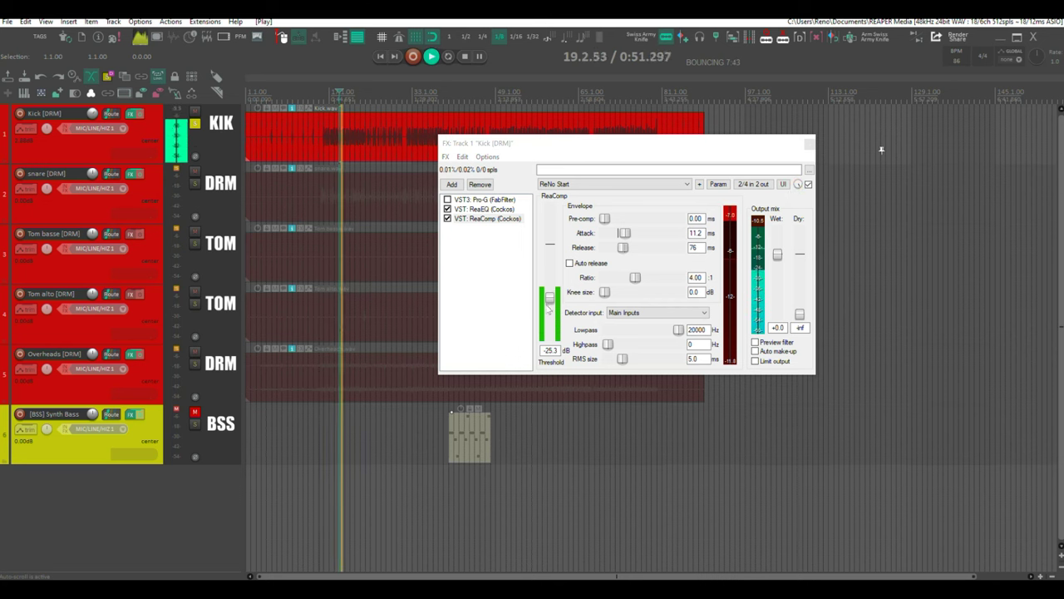
left_click_drag(550, 301, 549, 296)
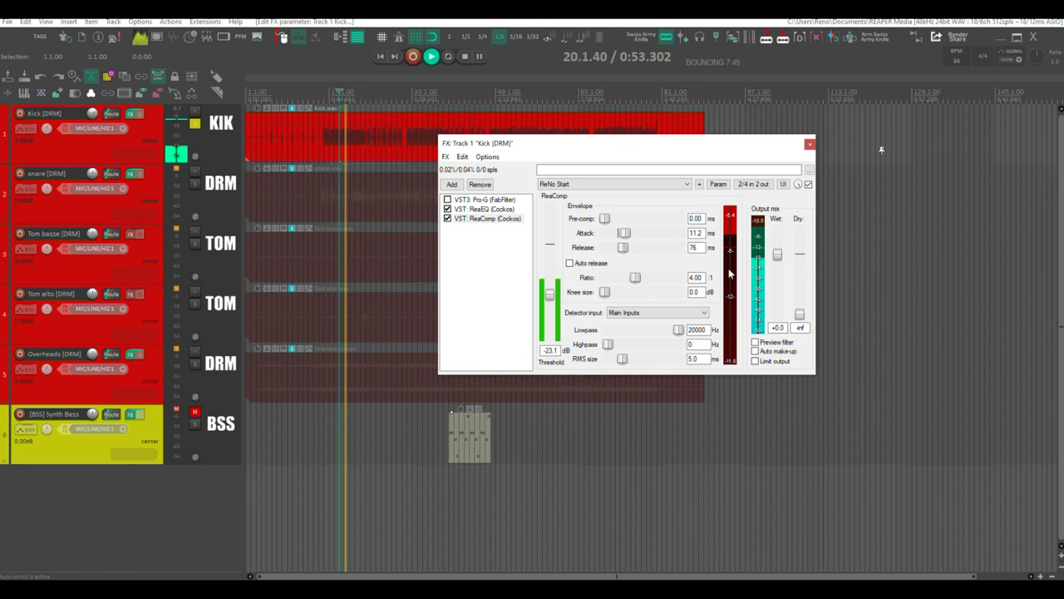
left_click_drag(778, 254, 777, 247)
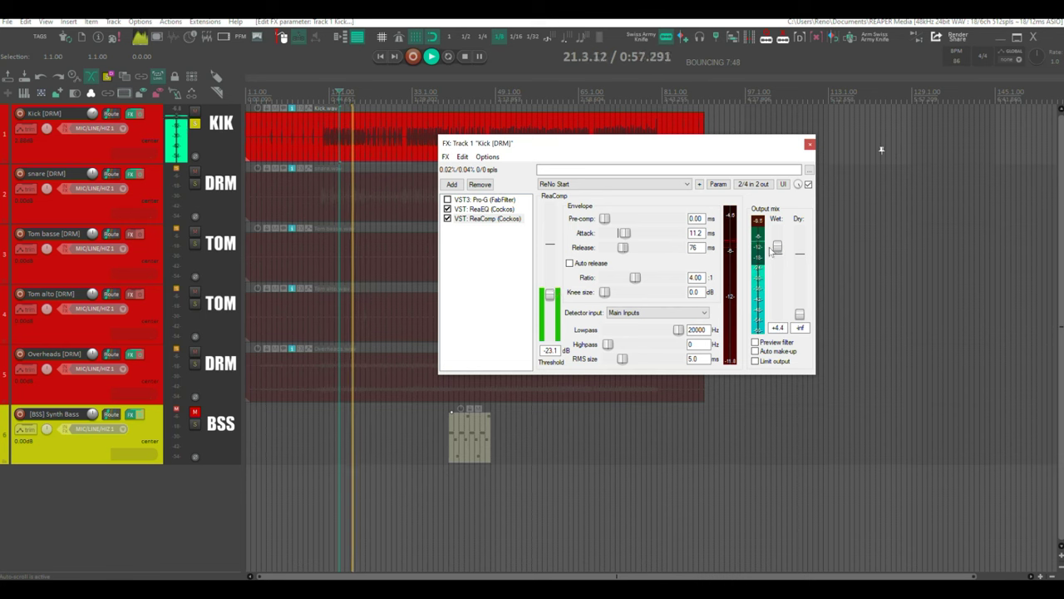
left_click(807, 185)
left_click(807, 185)
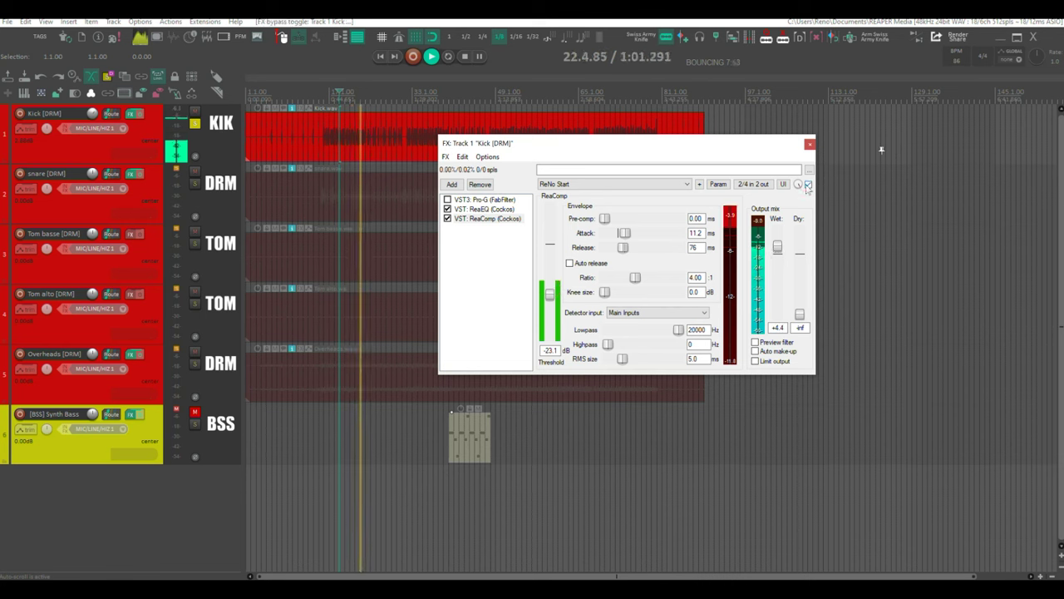
key("space")
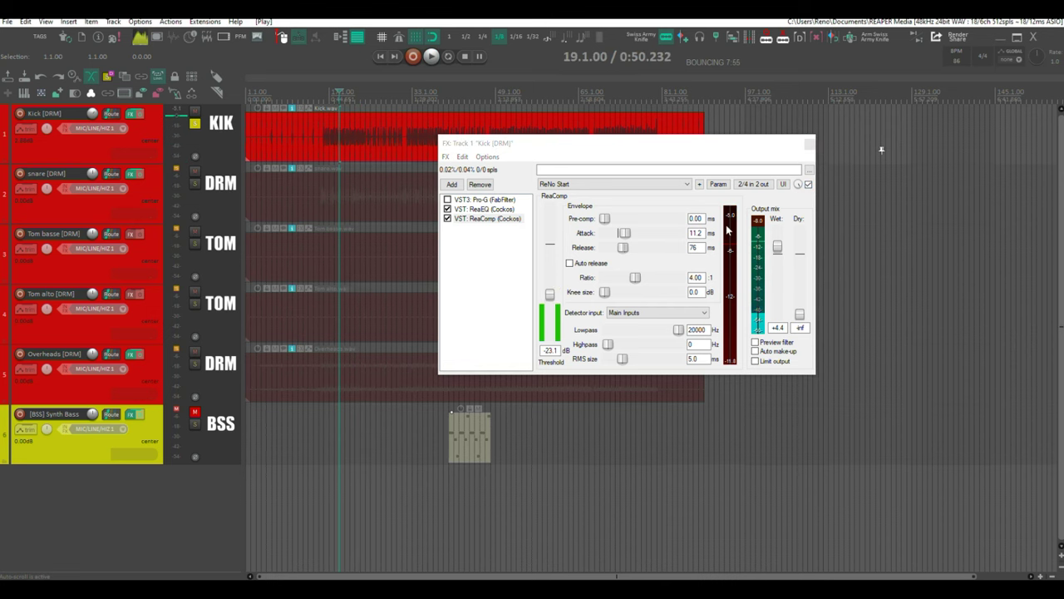
Enable Pro-G with delta solo and raise its threshold from -60 dB to about -25 dB during playback
left_click(490, 201)
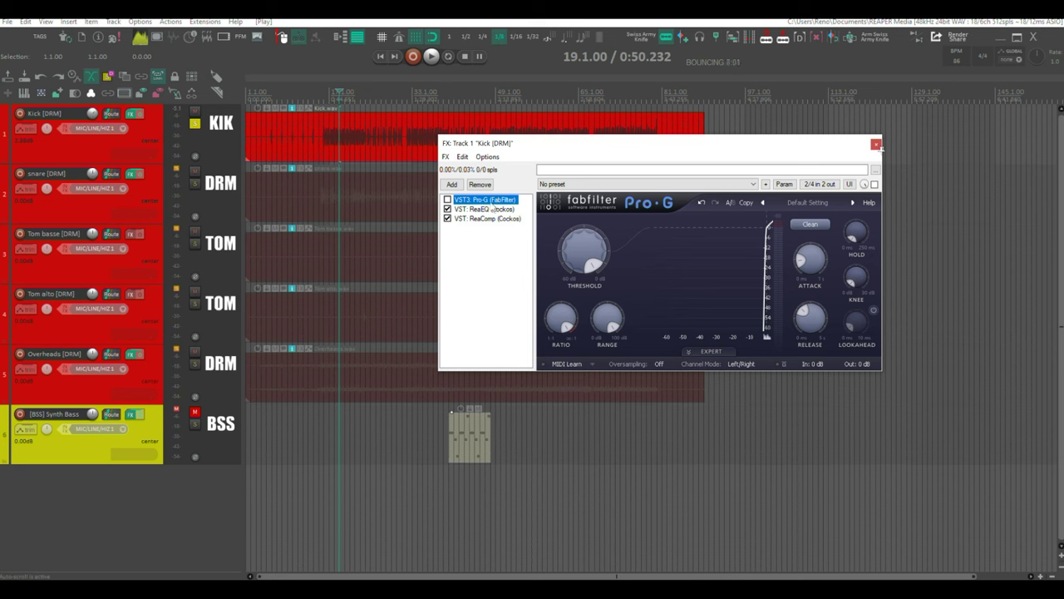
mouse_move(597, 248)
left_click_drag(586, 243, 584, 435)
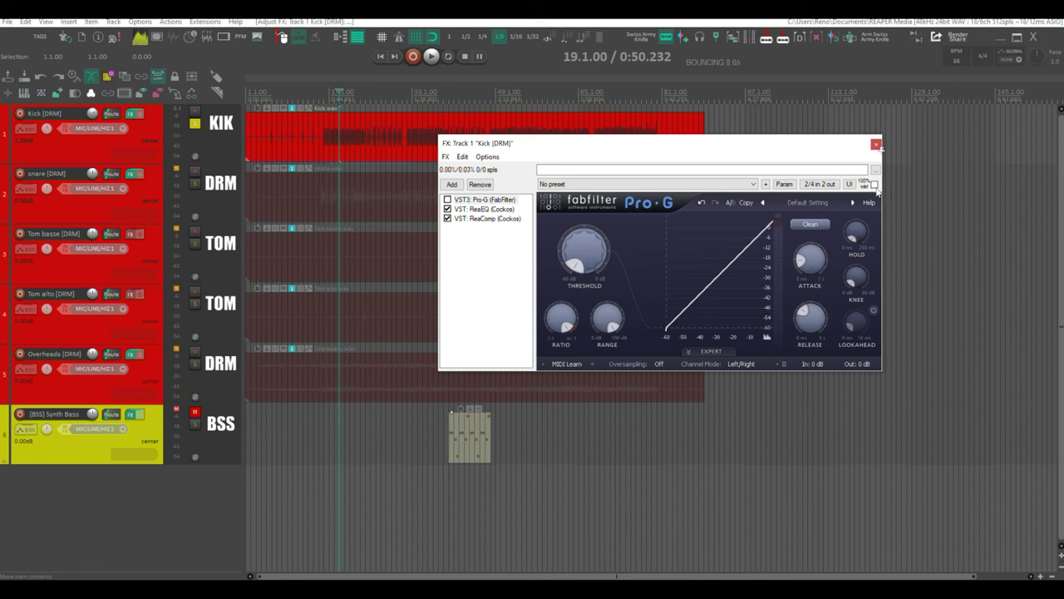
key("space")
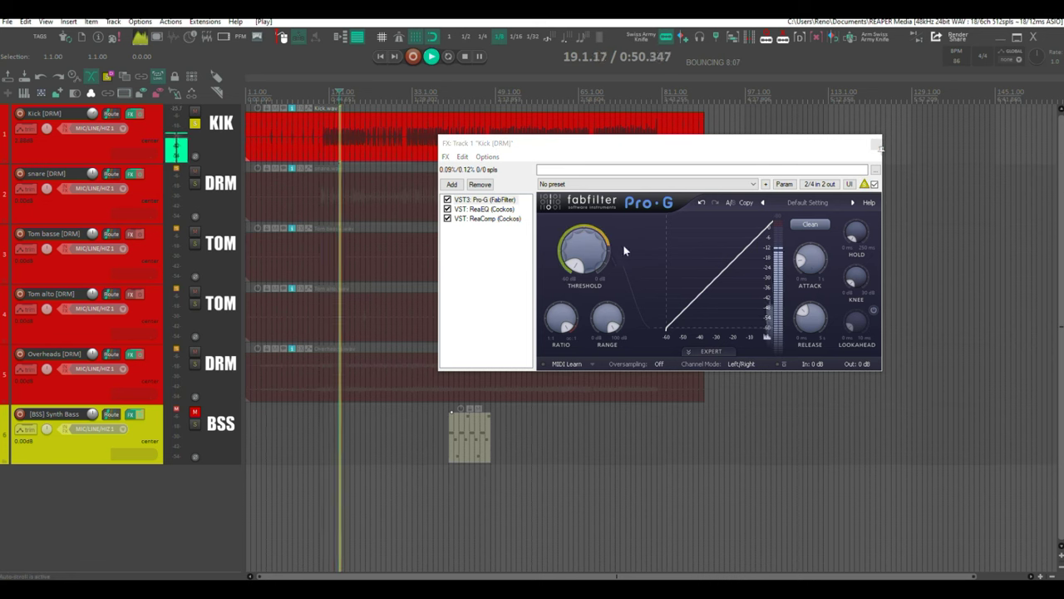
mouse_move(588, 251)
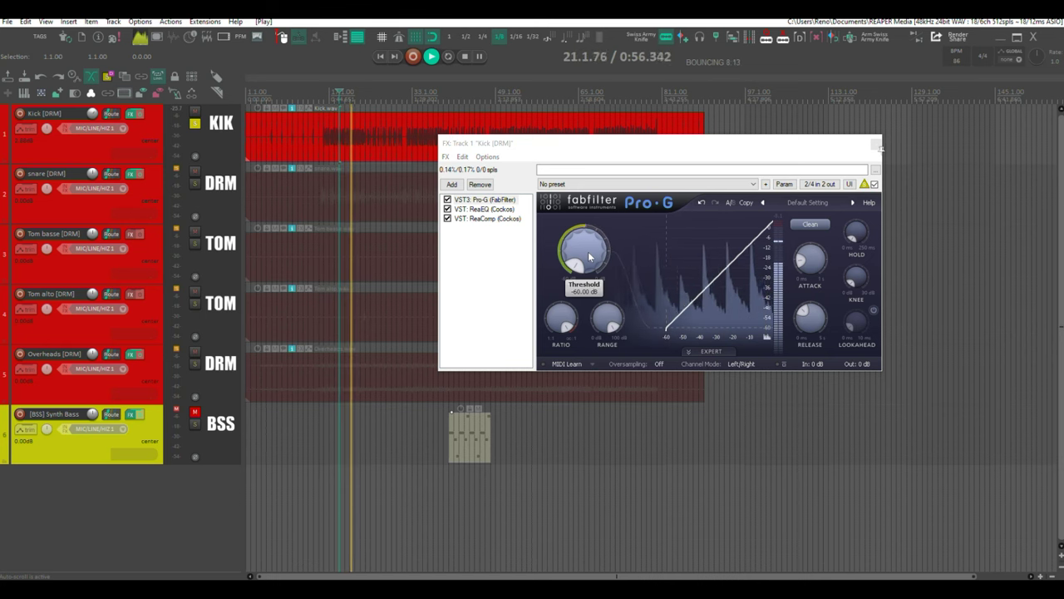
left_click_drag(588, 251, 592, 183)
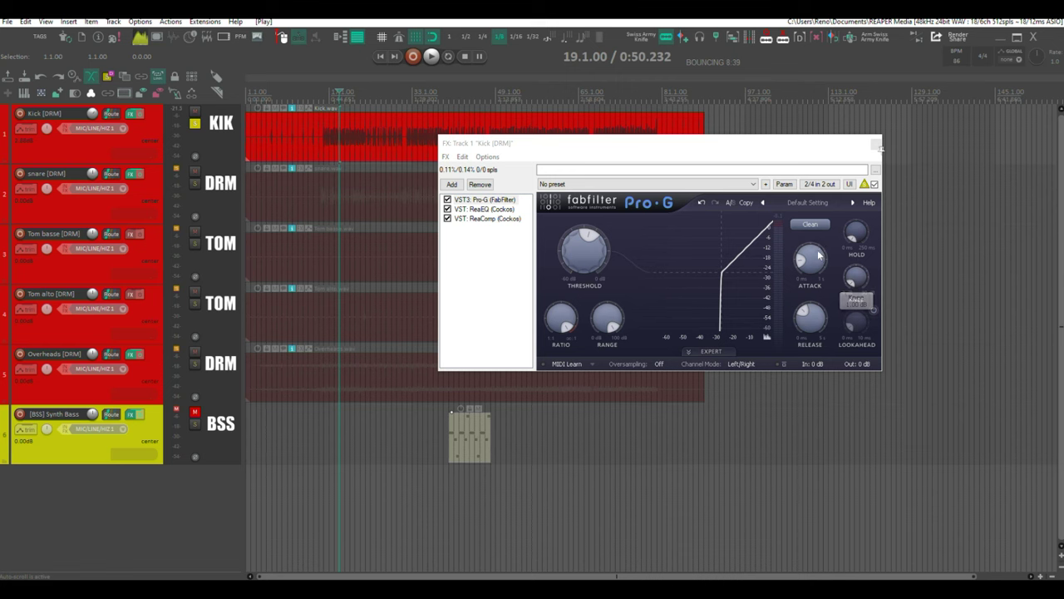
Shorten Pro-G's attack and enable its lookahead while auditioning the delta signal
key("space")
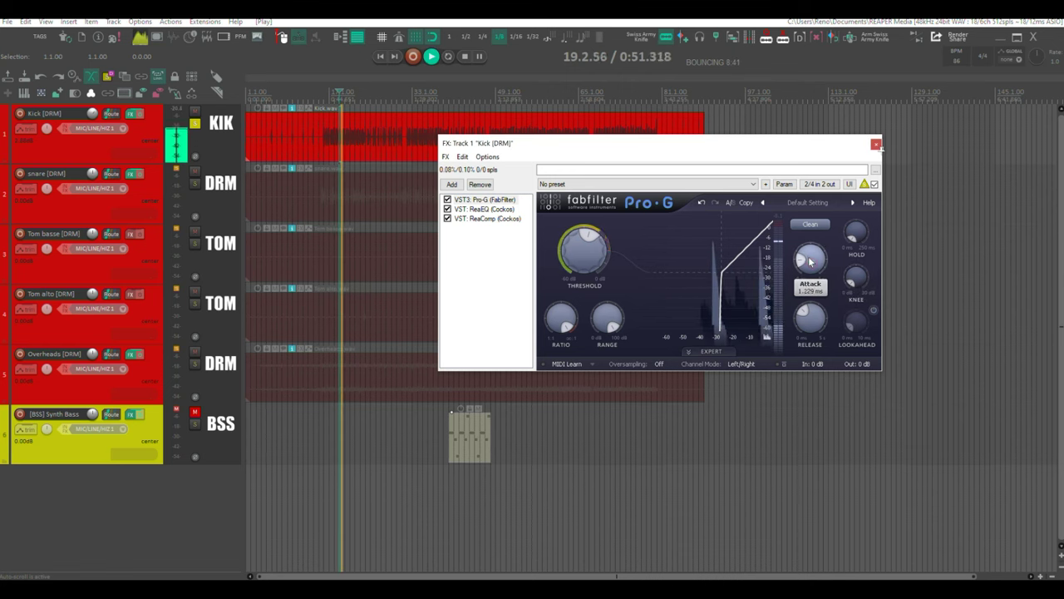
left_click_drag(809, 261, 809, 254)
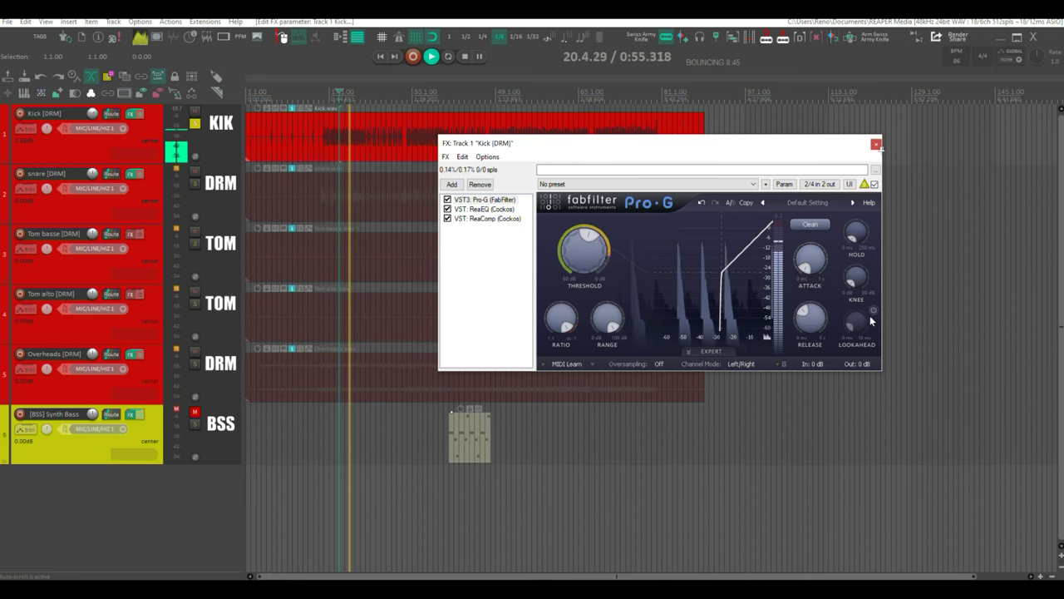
left_click_drag(871, 321, 857, 295)
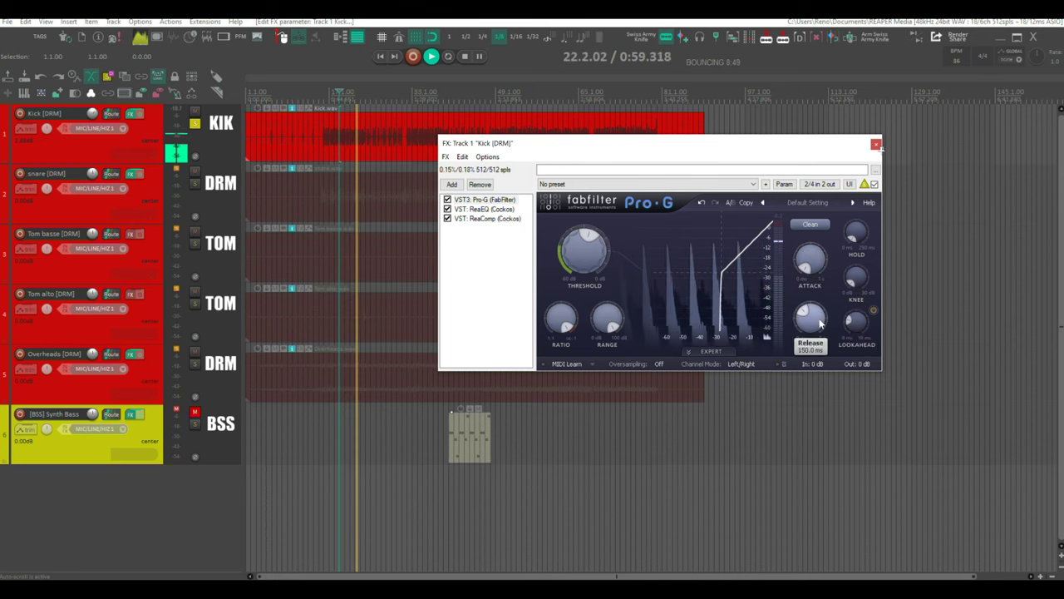
Adjust Pro-G's release and raise its hold while auditioning the delta signal, and turn off delta solo
left_click_drag(820, 323, 812, 297)
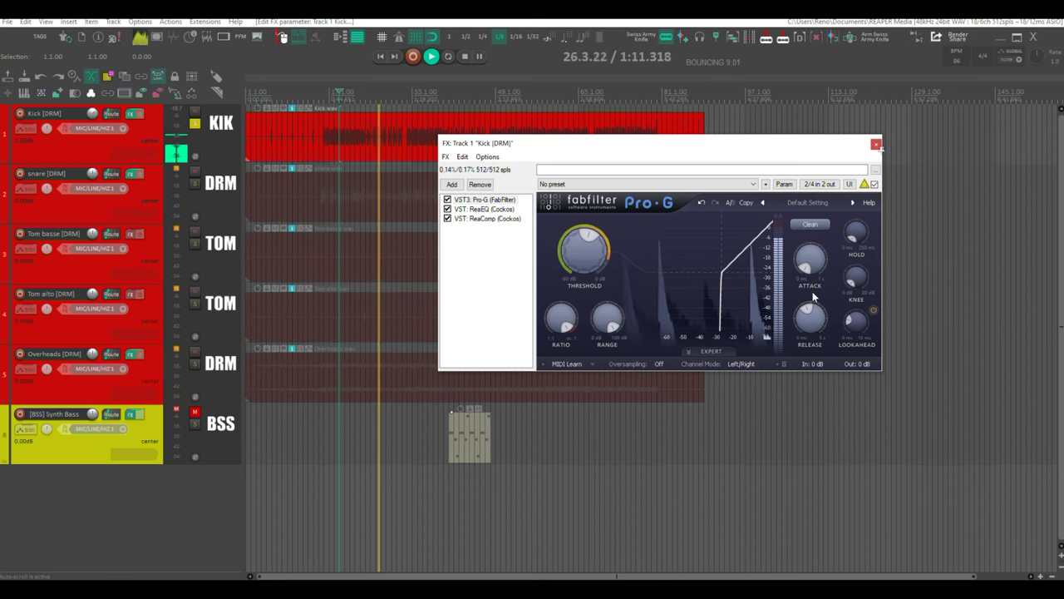
mouse_move(859, 241)
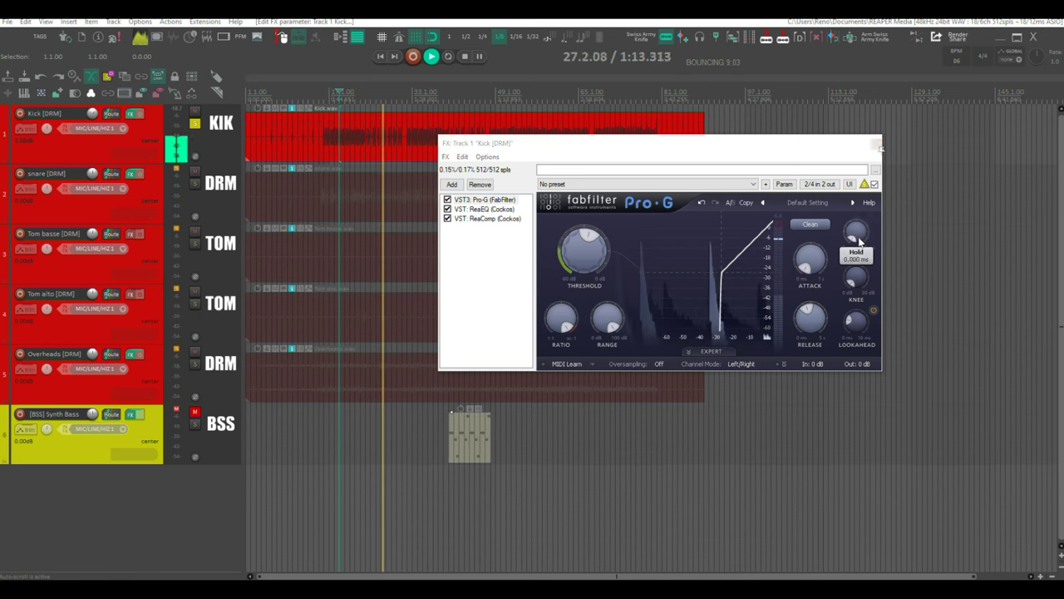
key("Return")
left_click_drag(859, 241, 857, 231)
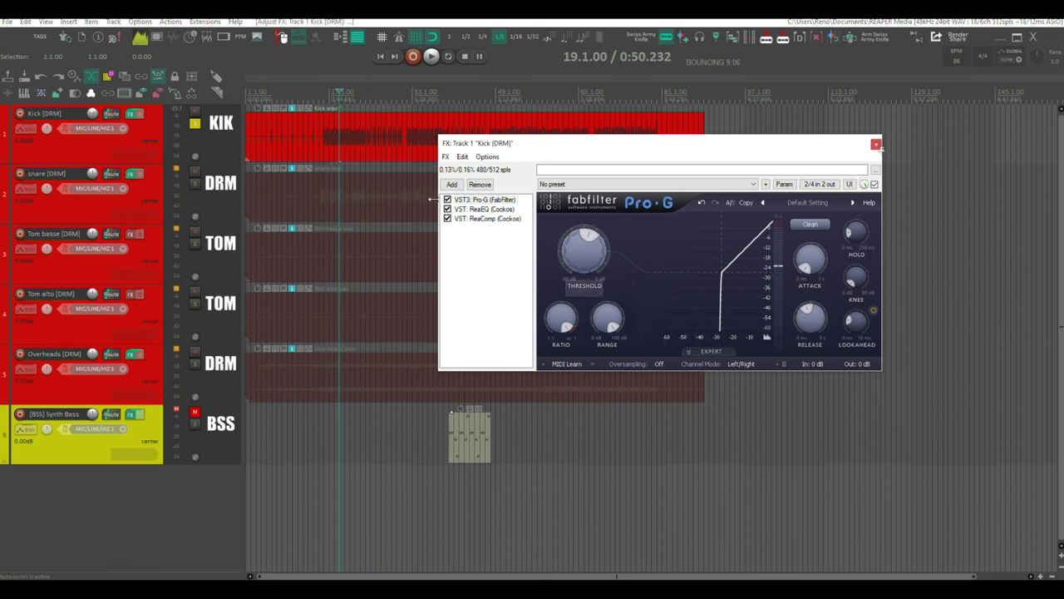
Play the kick from bar 23 and compare Pro-G active against bypassed
left_click(363, 99)
key("space")
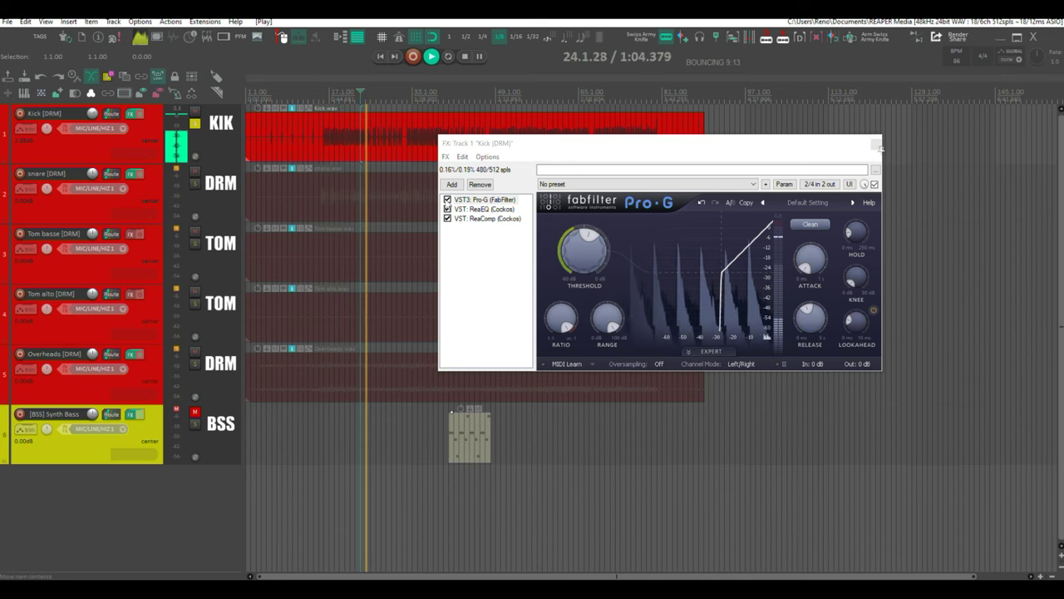
key("ctrl+b")
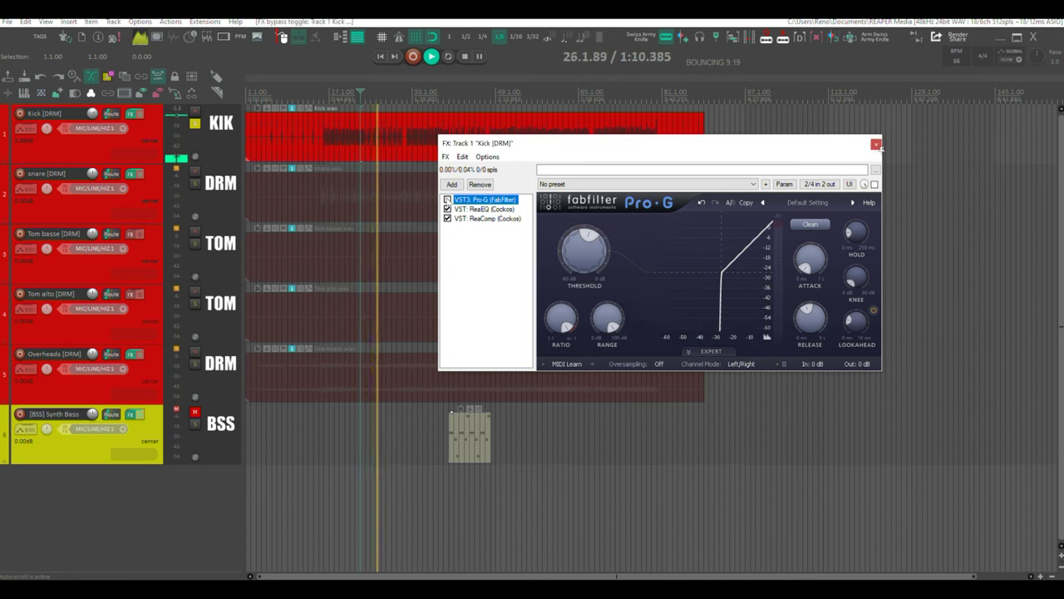
key("ctrl+b")
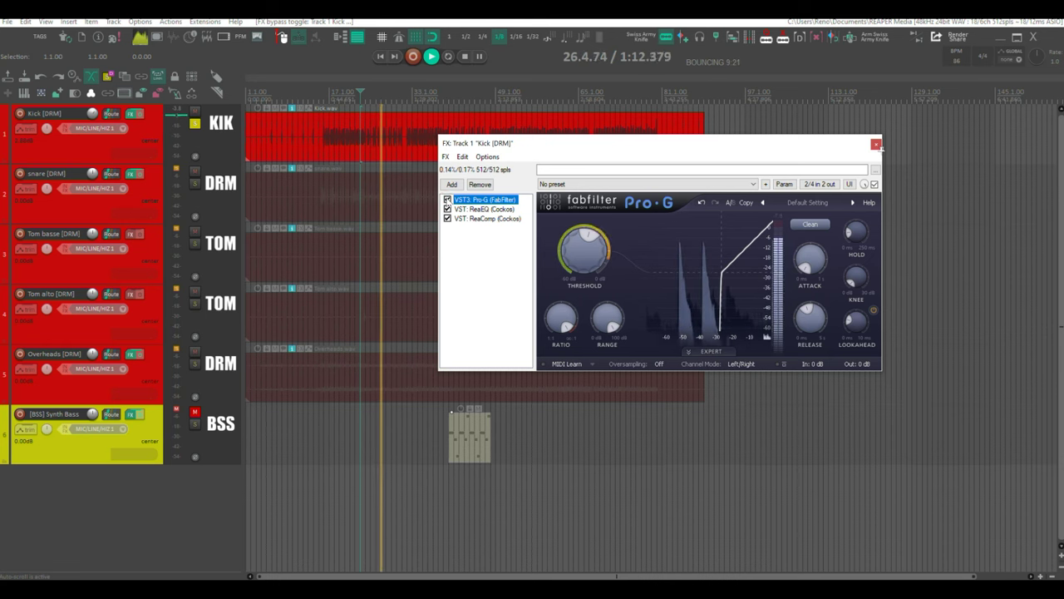
key("space")
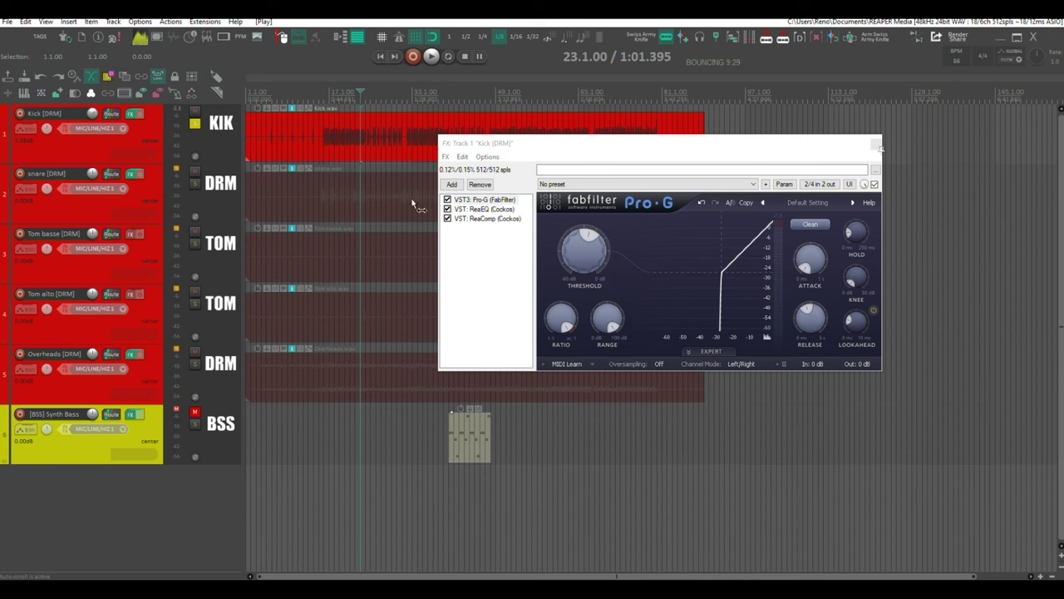
Solo the snare track instead of the kick, and replace the kick's FX window with the snare's Transient Shaper window
left_click(194, 124)
left_click(193, 182)
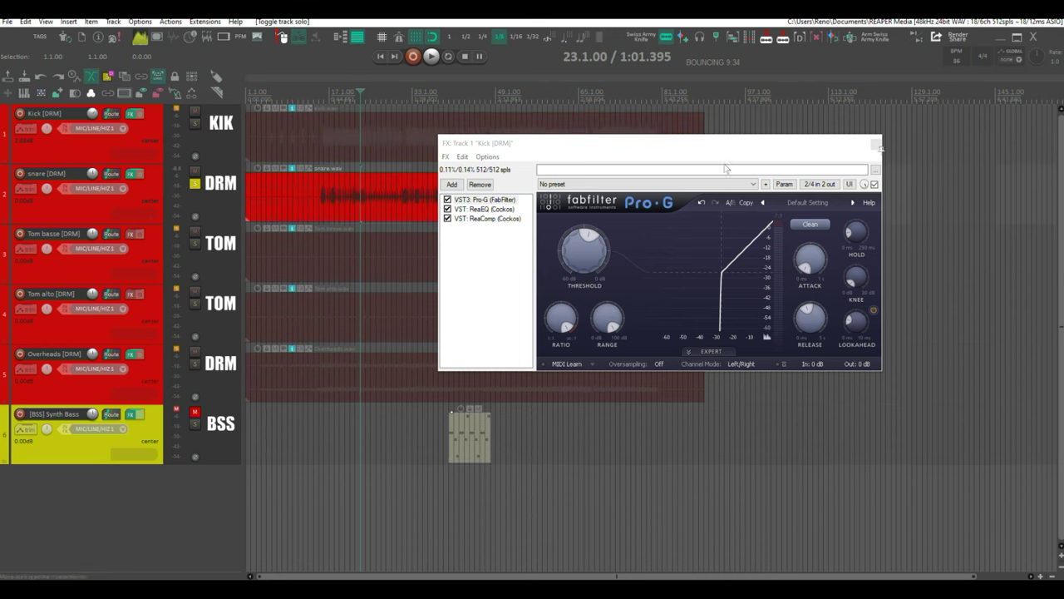
left_click(876, 145)
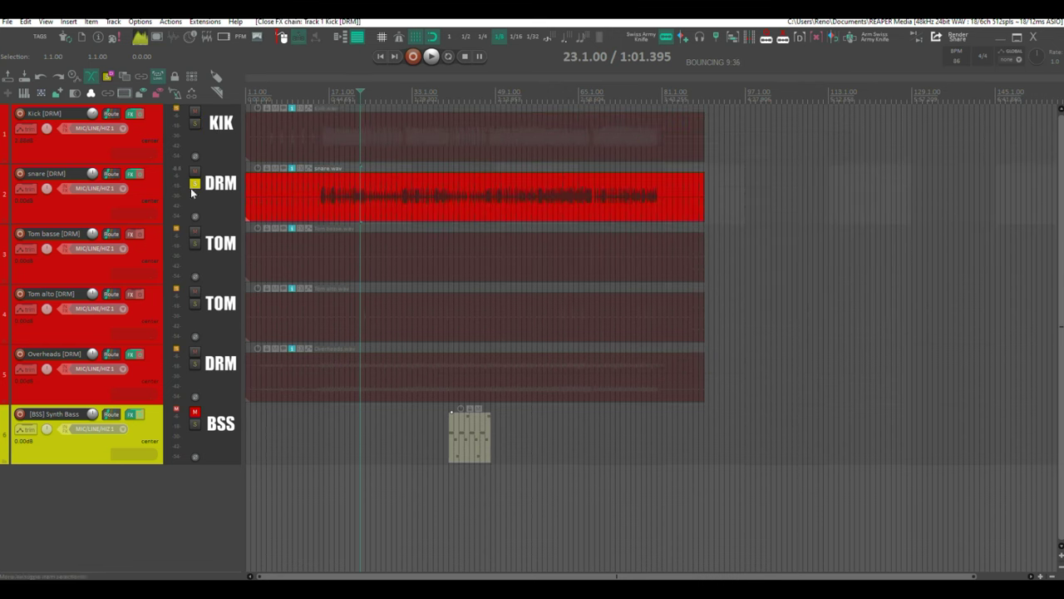
left_click(133, 175)
left_click_drag(313, 35, 624, 137)
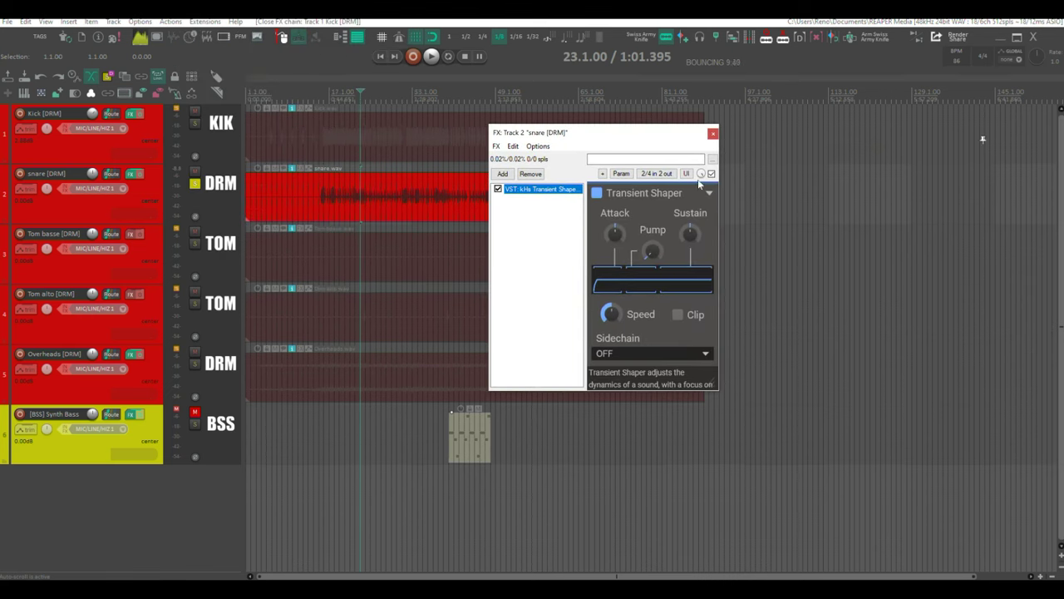
Raise the Transient Shaper's Attack while auditioning the snare with delta solo enabled
key("space")
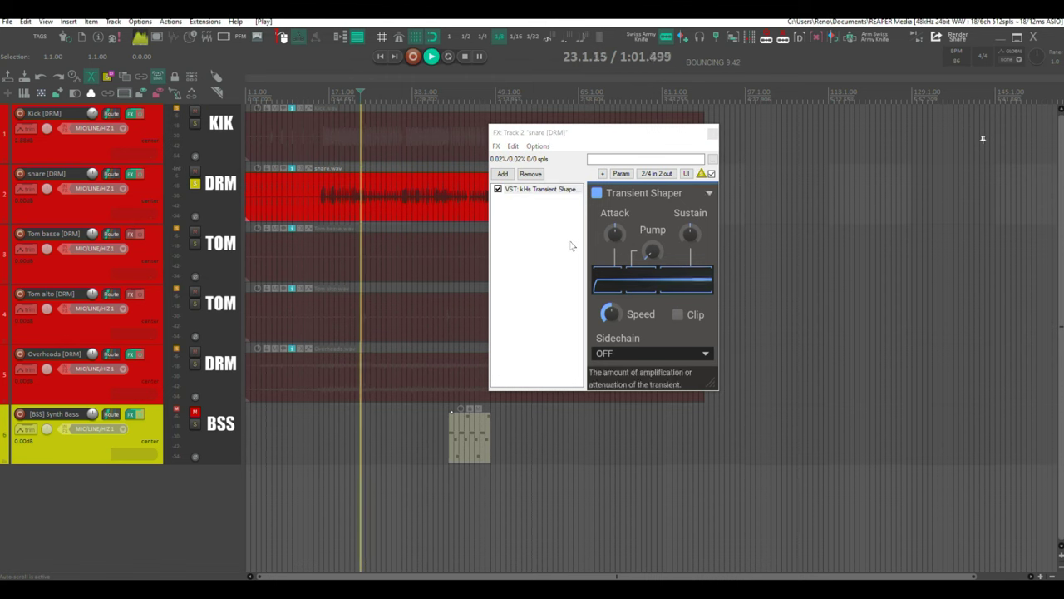
mouse_move(615, 240)
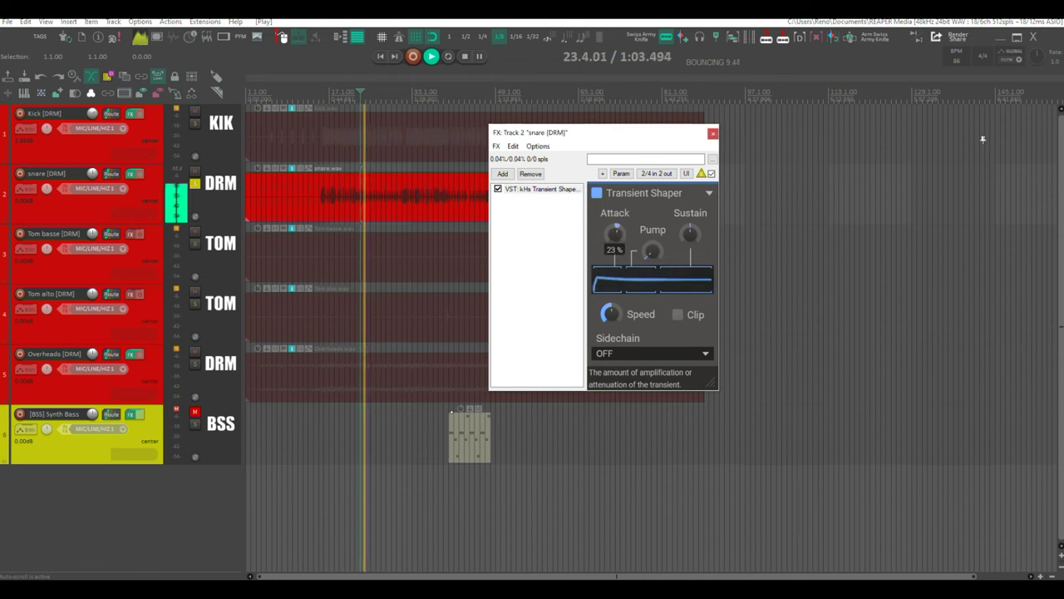
left_click_drag(615, 236, 612, 238)
key("space")
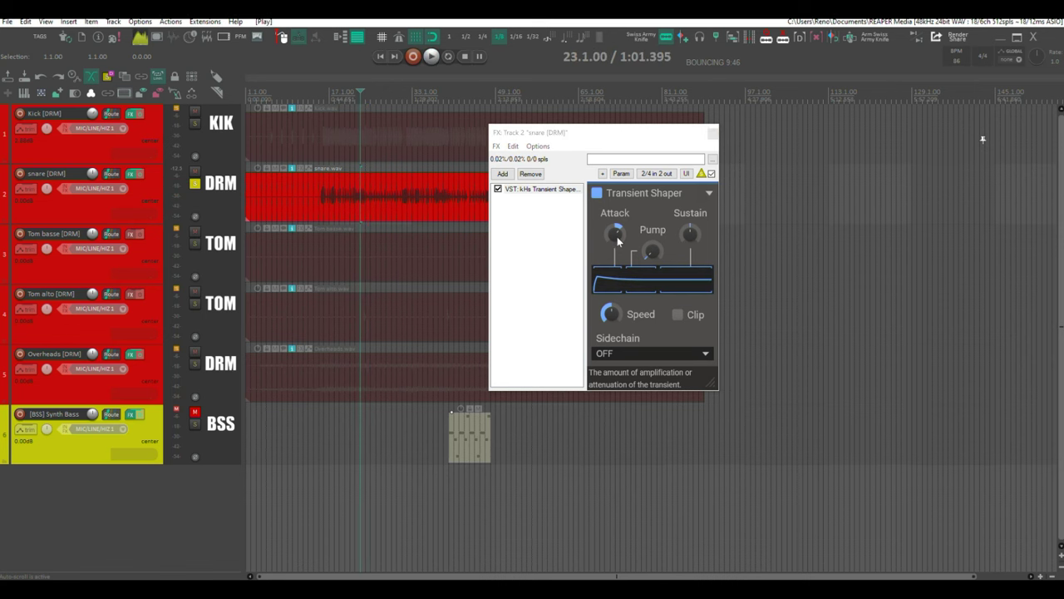
Try a high and a low Transient Shaper Speed while auditioning the snare's delta signal
mouse_move(612, 317)
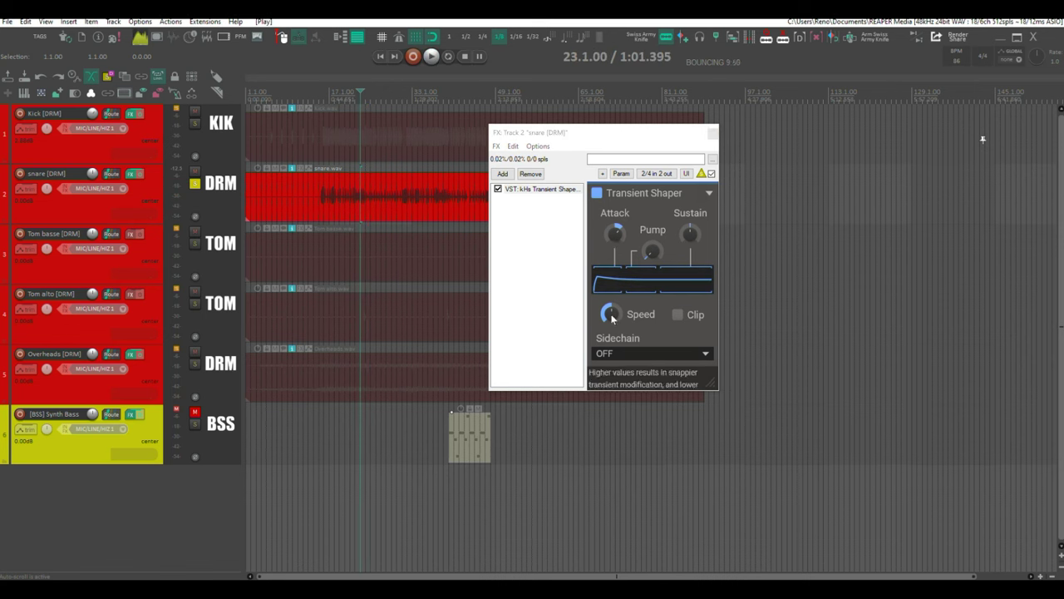
key("space")
left_click(611, 315)
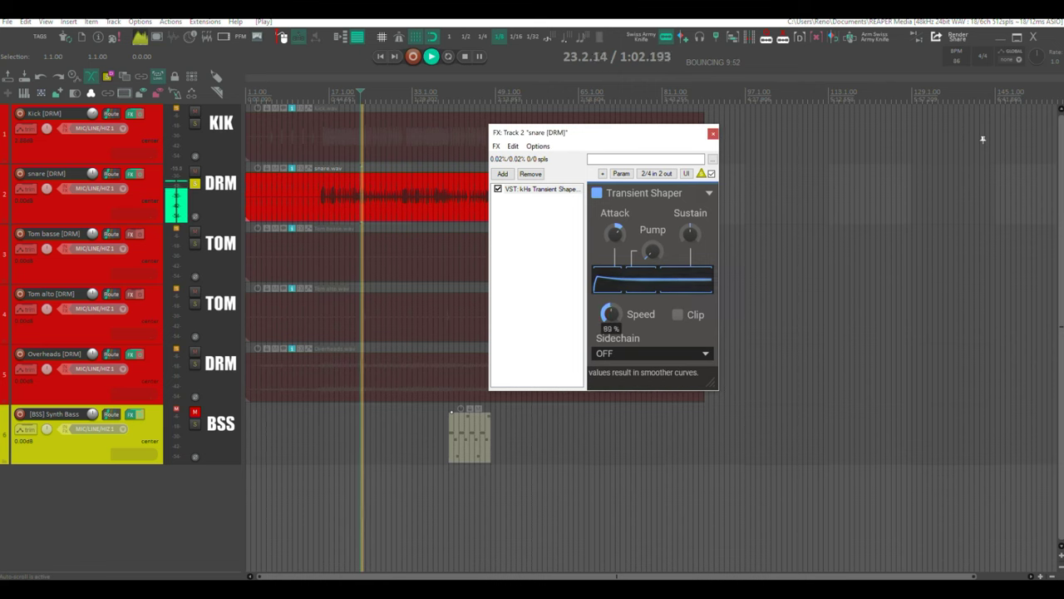
left_click_drag(610, 314, 611, 262)
key("space")
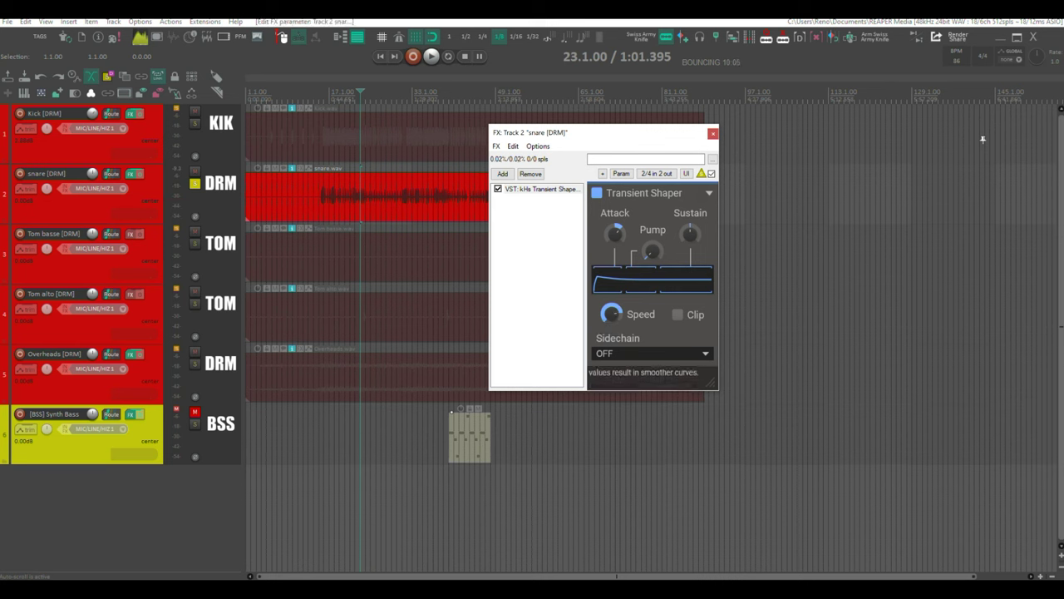
left_click_drag(611, 313, 611, 328)
key("space")
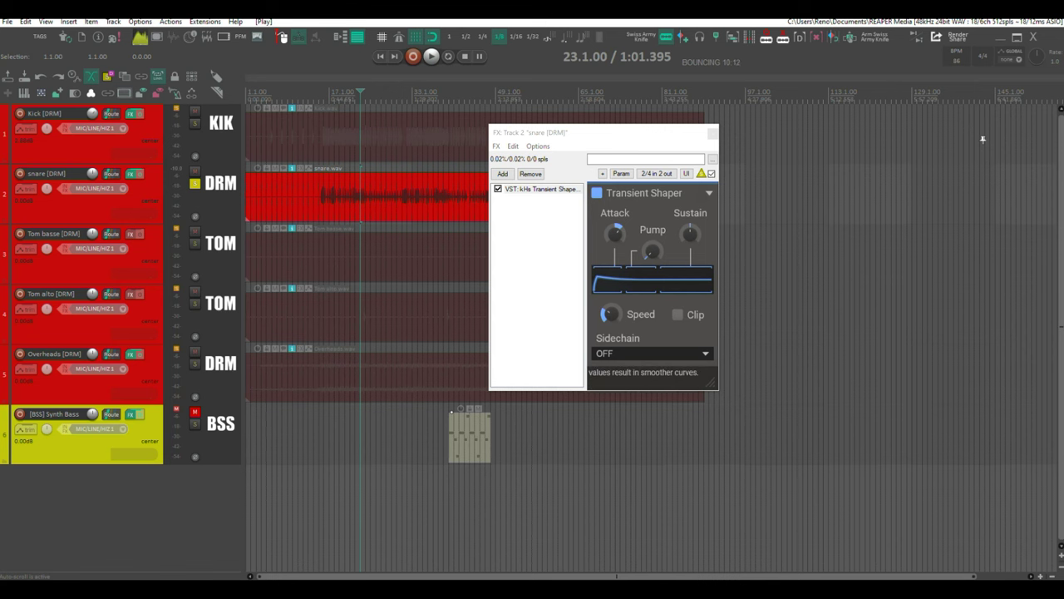
Set the Transient Shaper's Speed to a medium-high amount while checking the delta signal, and turn off delta solo
left_click(618, 234)
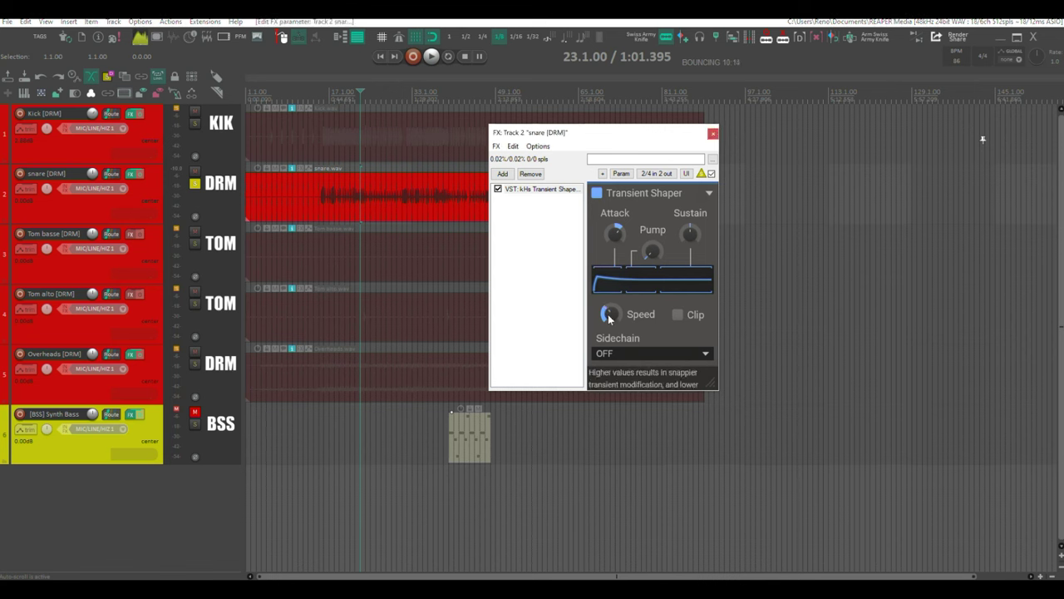
left_click_drag(609, 314, 609, 317)
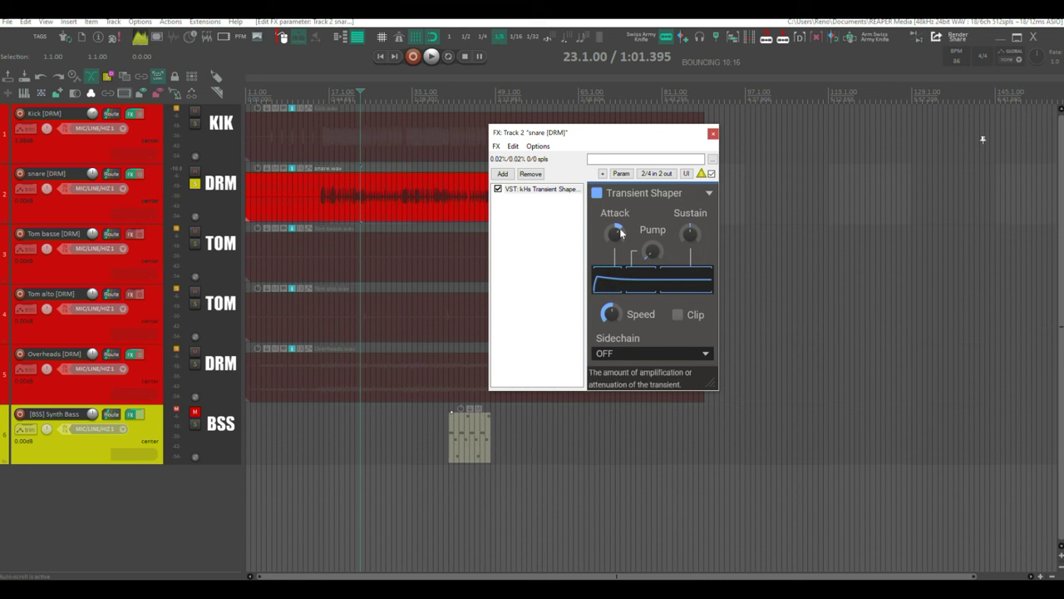
left_click_drag(611, 315, 611, 318)
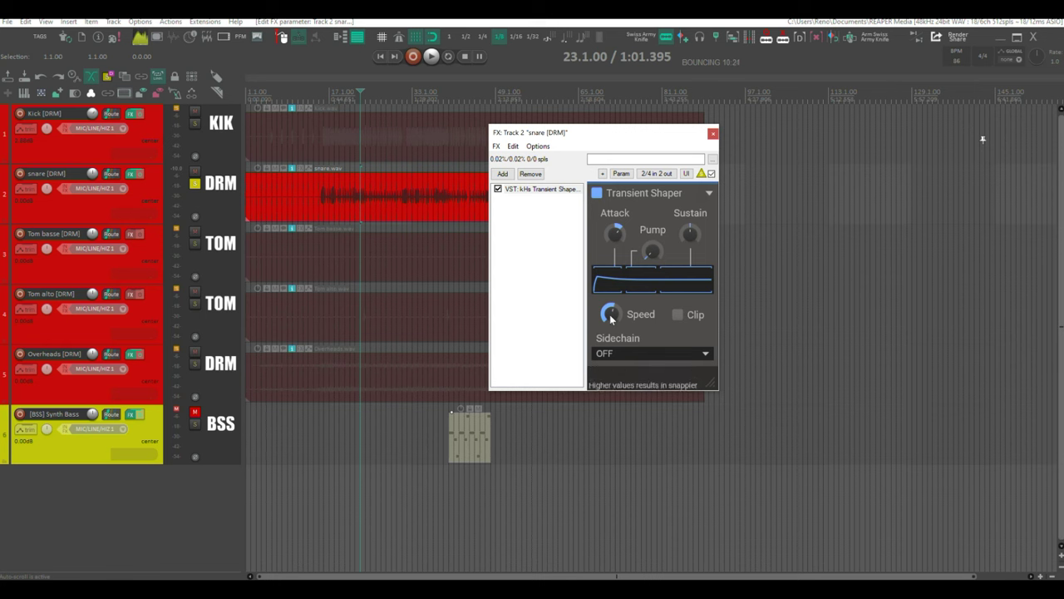
left_click_drag(611, 316, 610, 293)
key("space")
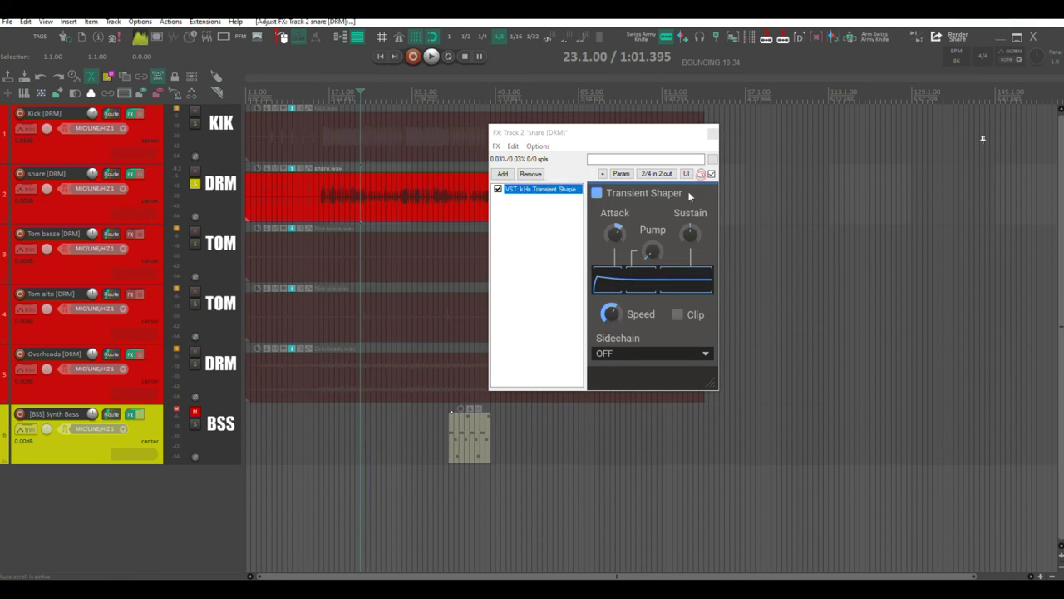
Compare the Transient Shaper with bypass during playback, reduce Attack to 19 %, and repeat the comparison
key("space")
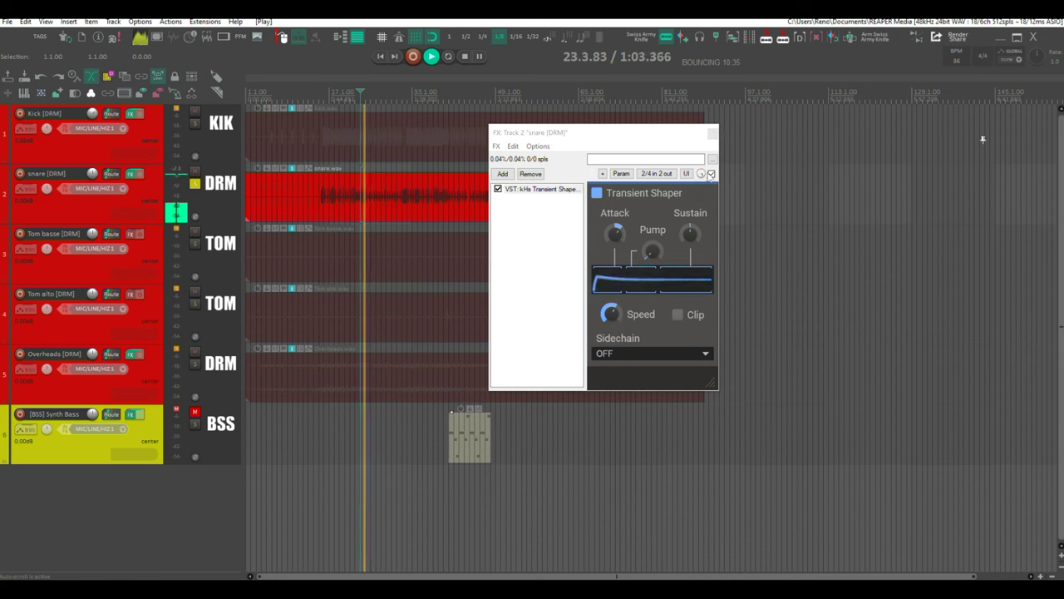
left_click(711, 173)
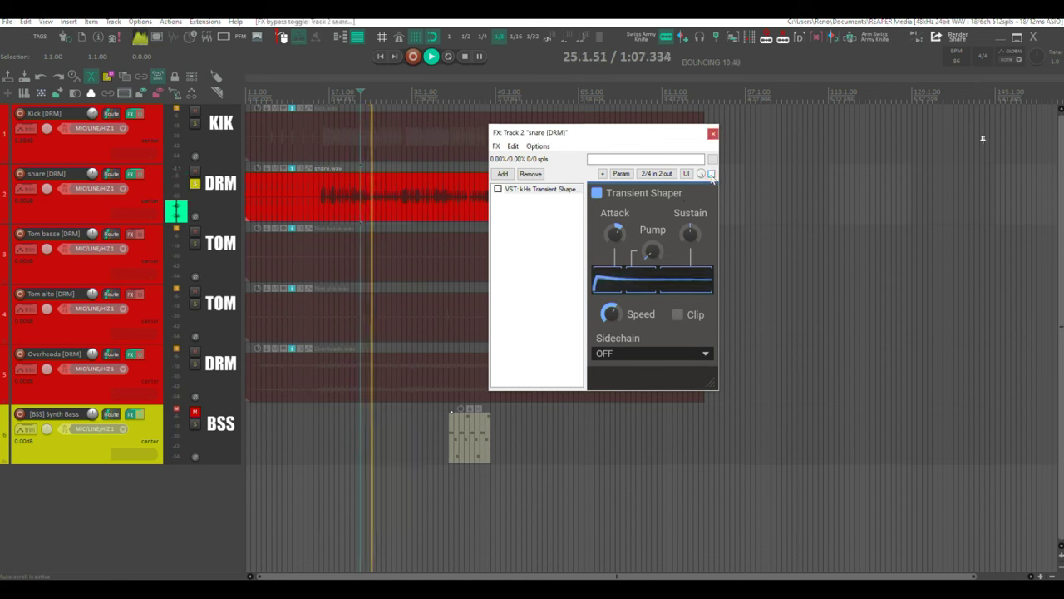
left_click(711, 174)
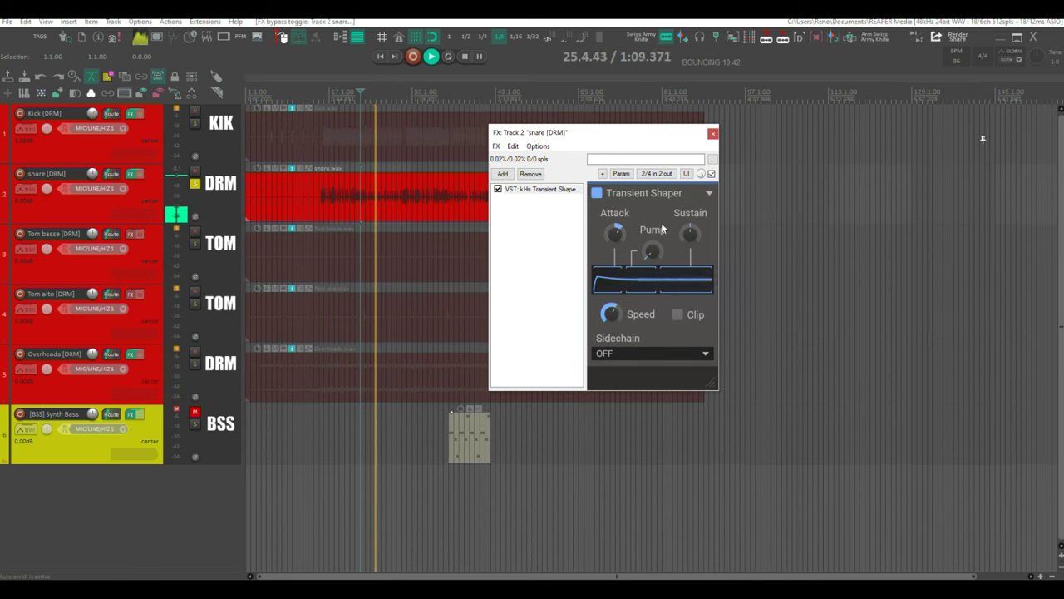
key("space")
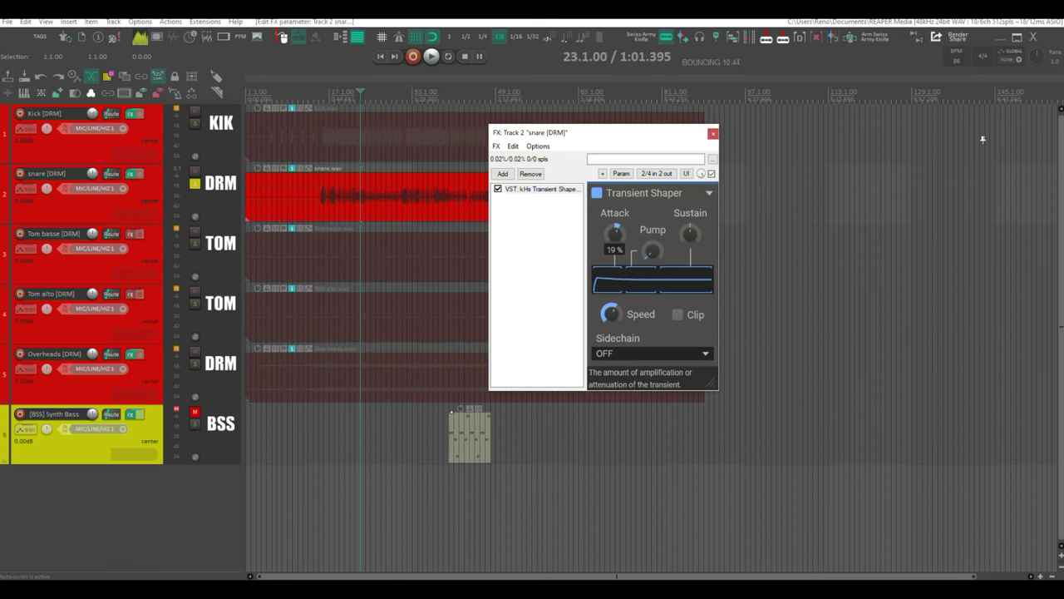
key("space")
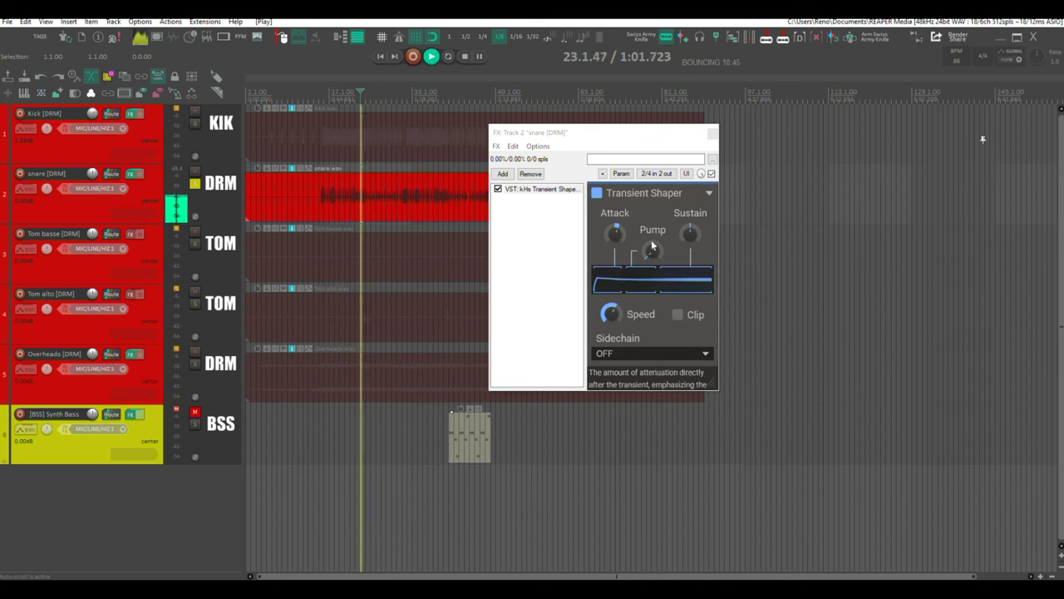
left_click(712, 174)
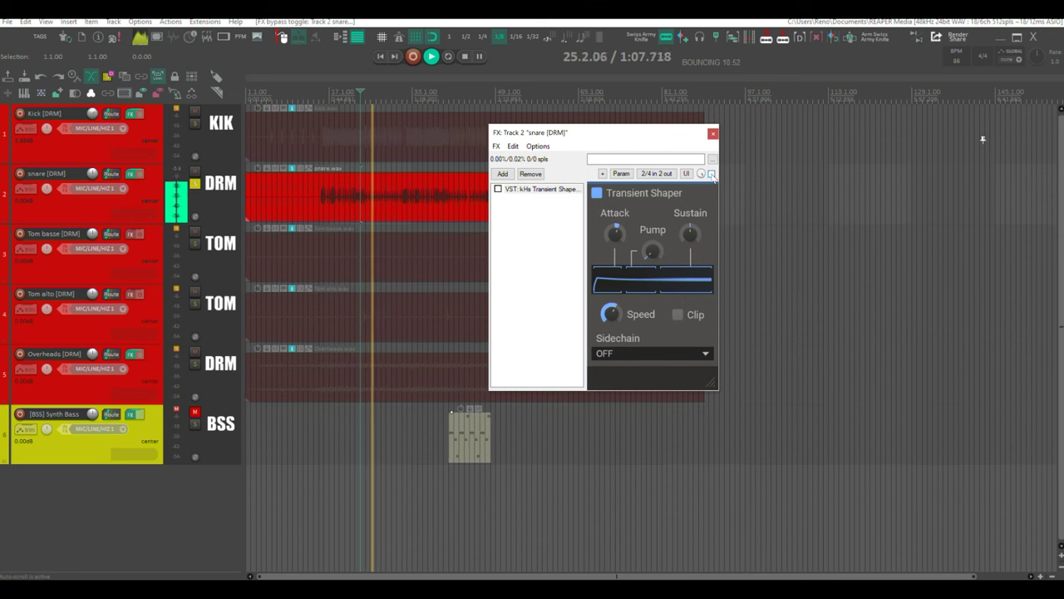
left_click(712, 174)
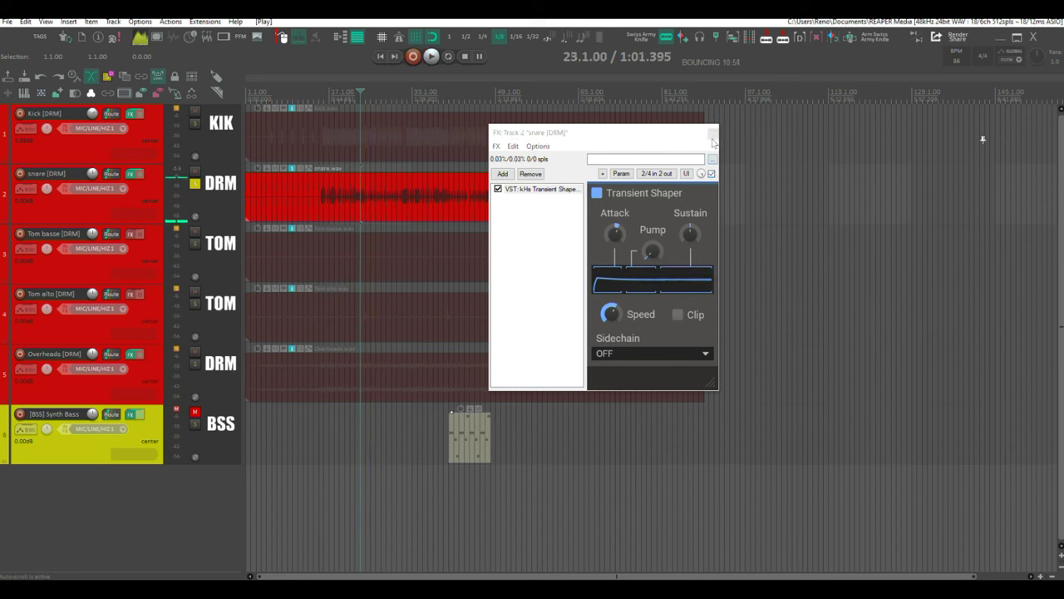
Solo the Overheads track instead of the snare, and replace the snare's FX window with the overheads' ReaFir window
left_click(713, 135)
left_click(195, 363)
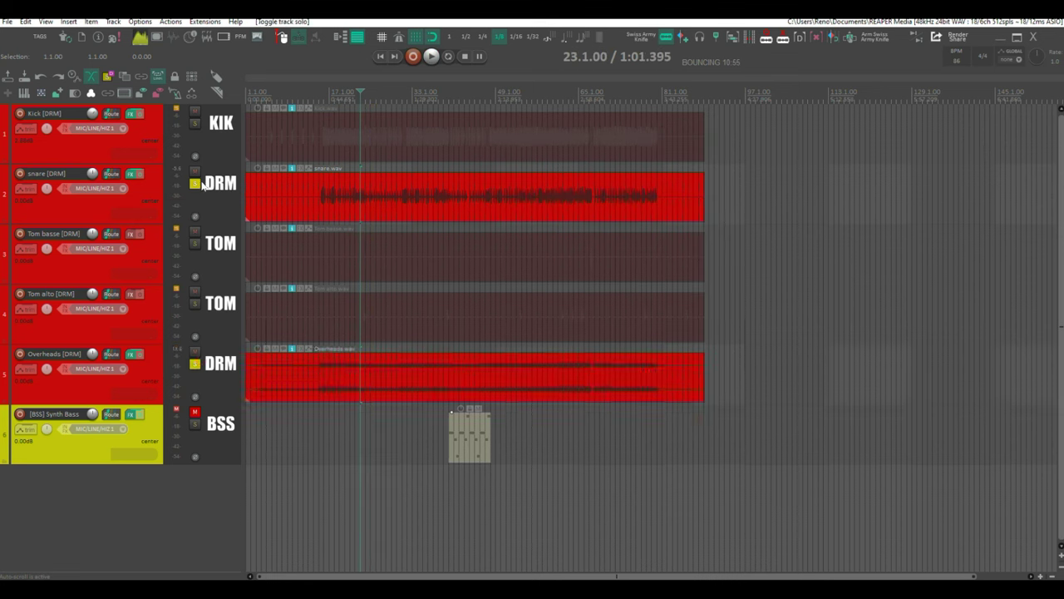
left_click(195, 185)
left_click(134, 355)
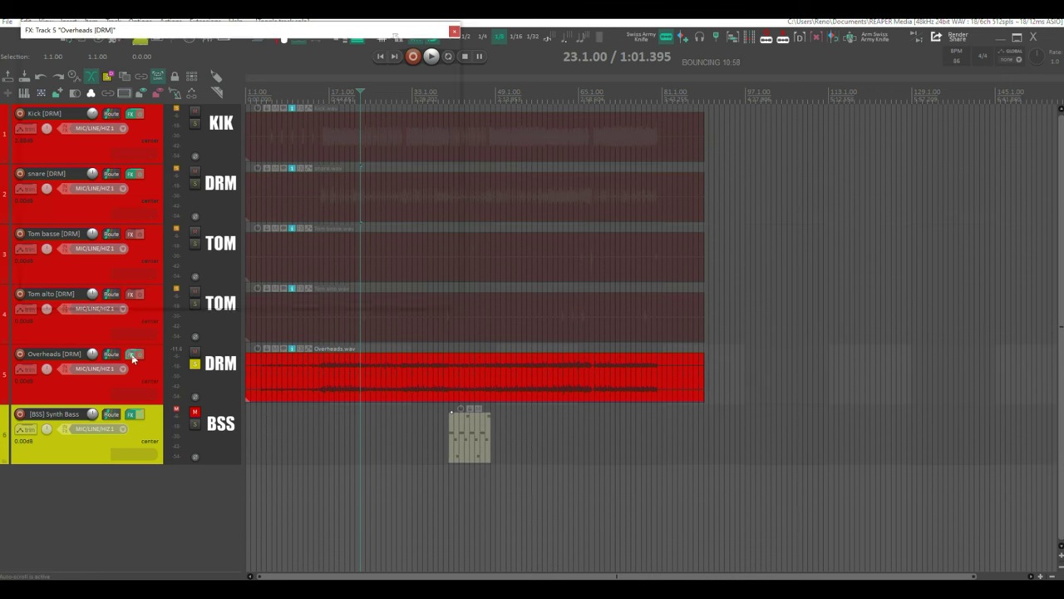
left_click_drag(284, 38, 718, 111)
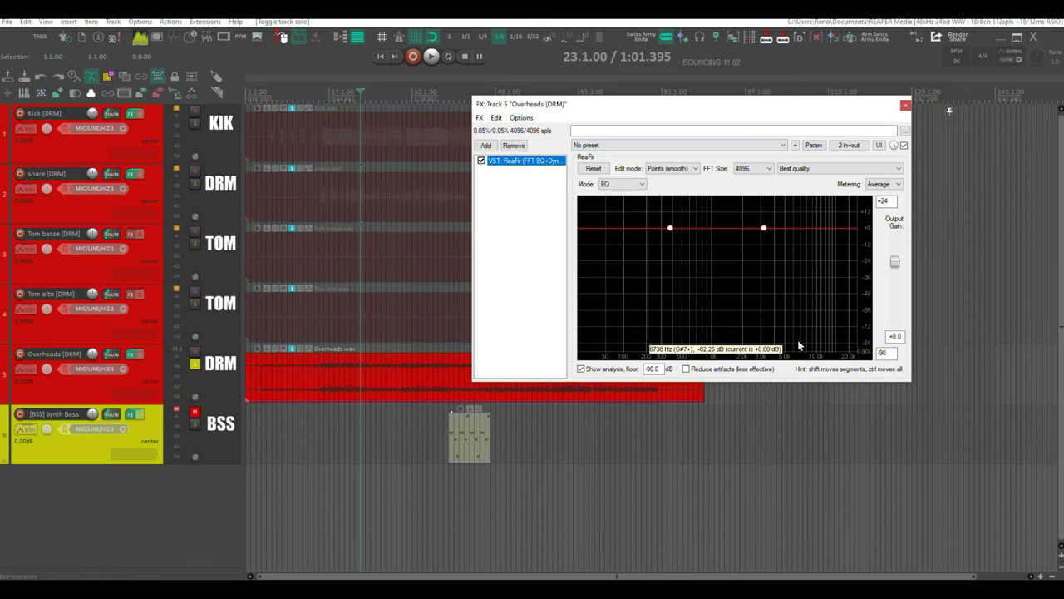
Audition the overheads through ReaFir from bar 16 and set ReaFir's edit mode to Points (flat)
key("space")
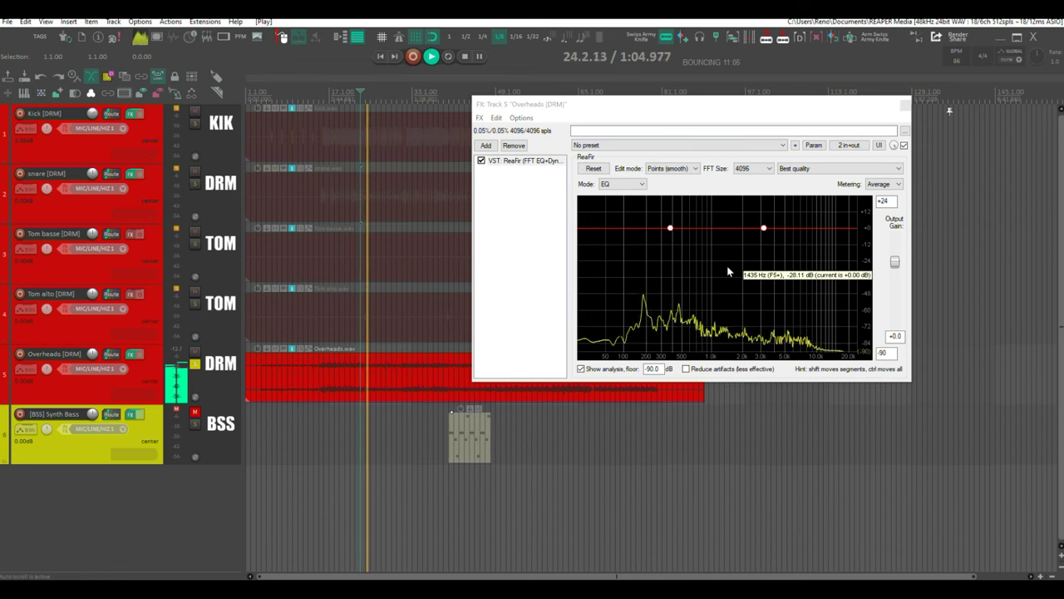
left_click(324, 166)
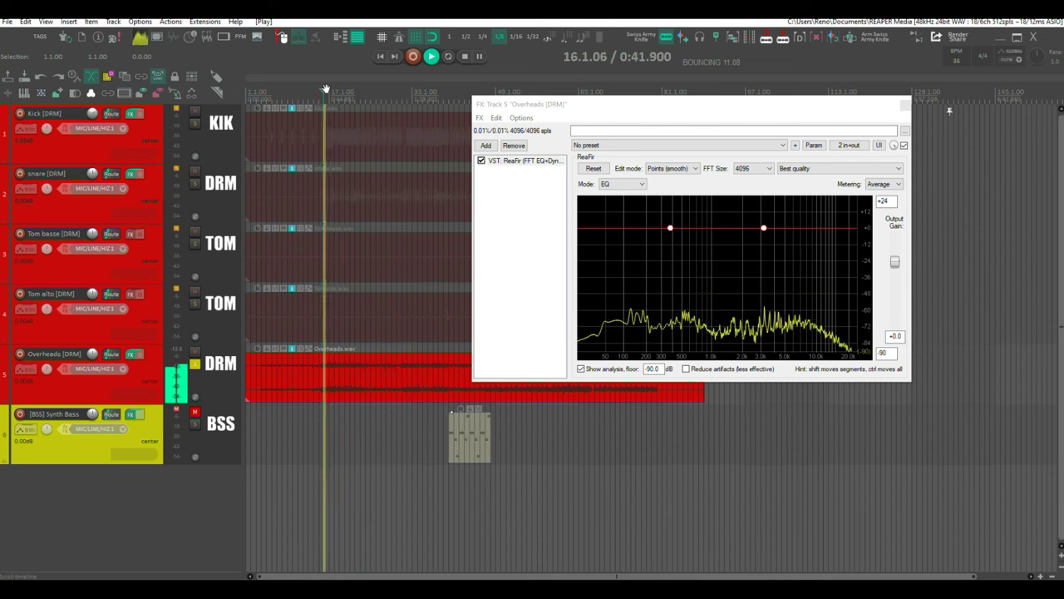
key("space")
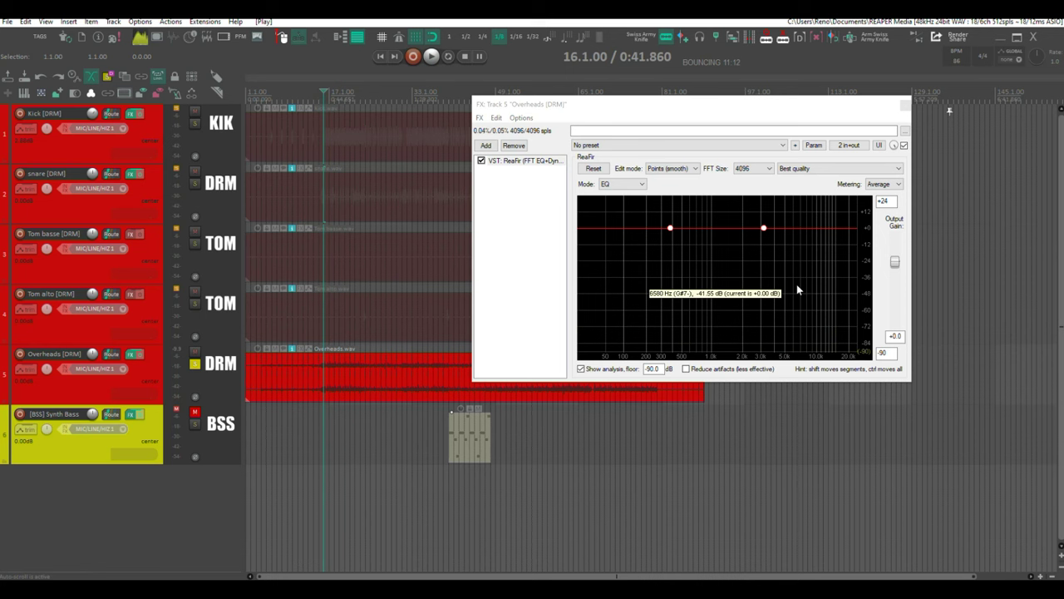
left_click(682, 170)
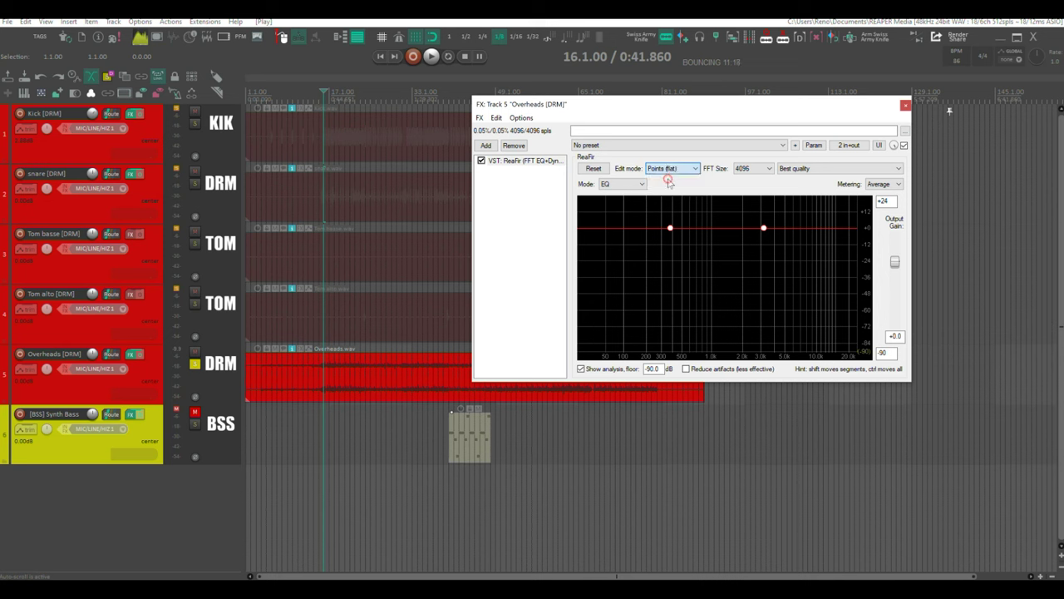
Set ReaFir's mode to Compressor and pull the curve down into a dip around 3 kHz
left_click(642, 185)
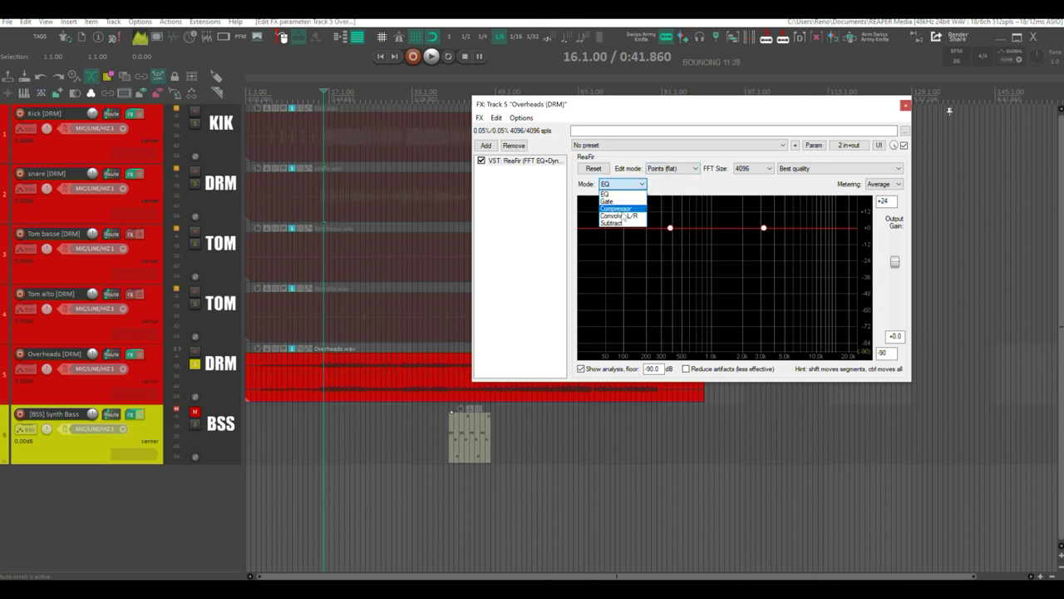
left_click(620, 208)
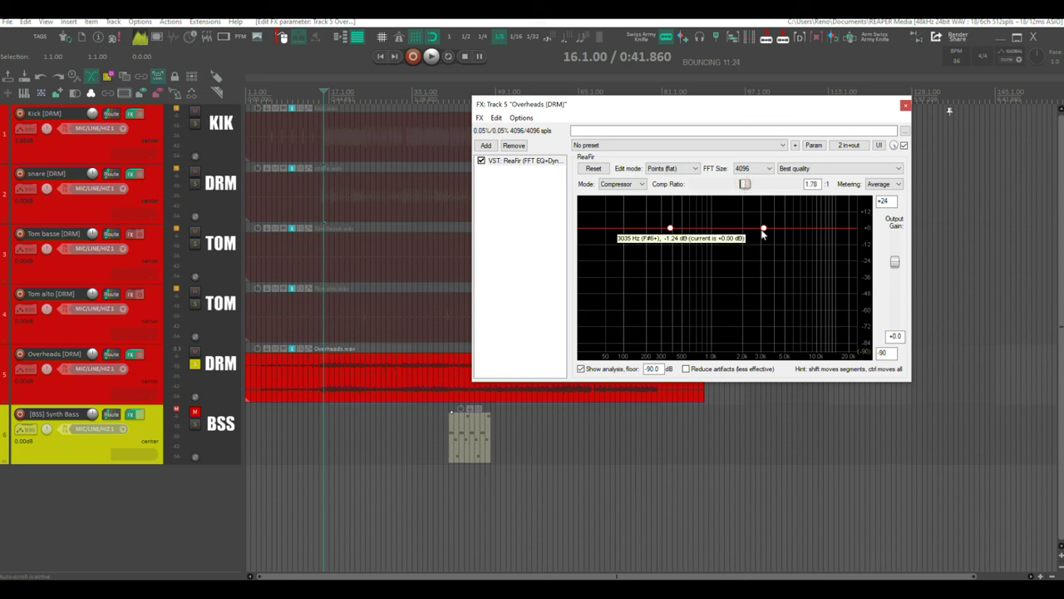
left_click_drag(764, 232, 760, 303)
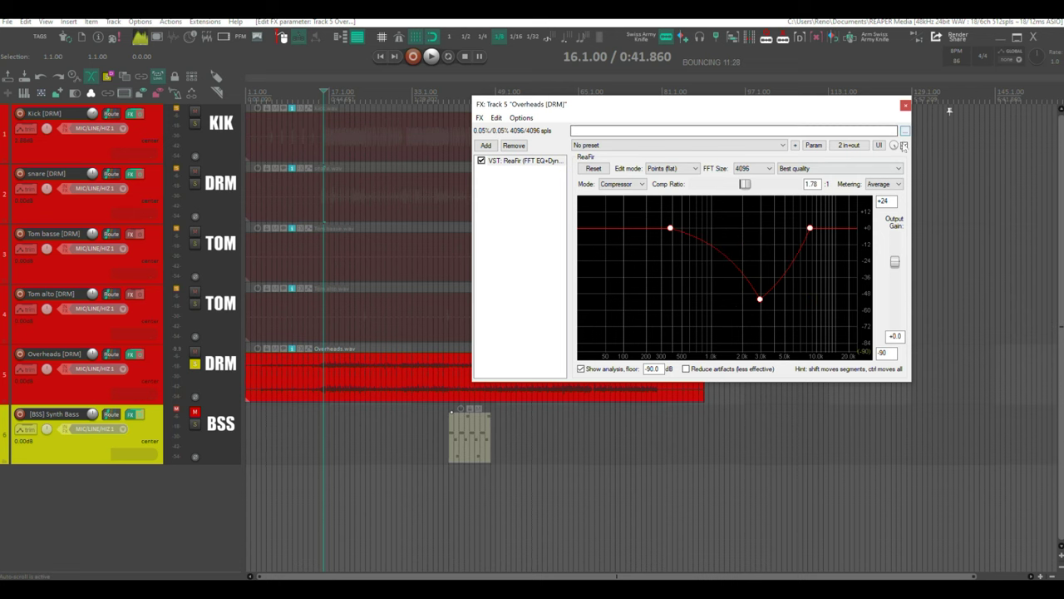
Play the overheads in delta solo while deepening and flattening the curve's dip to about -79 dB between roughly 2 and 5 kHz
key("space")
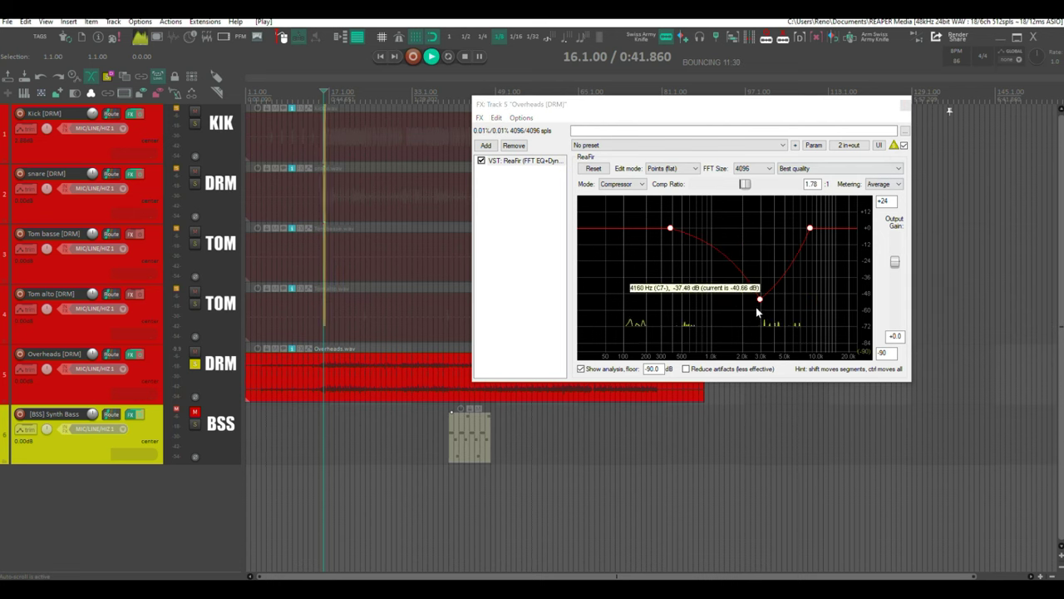
left_click_drag(763, 297, 746, 349)
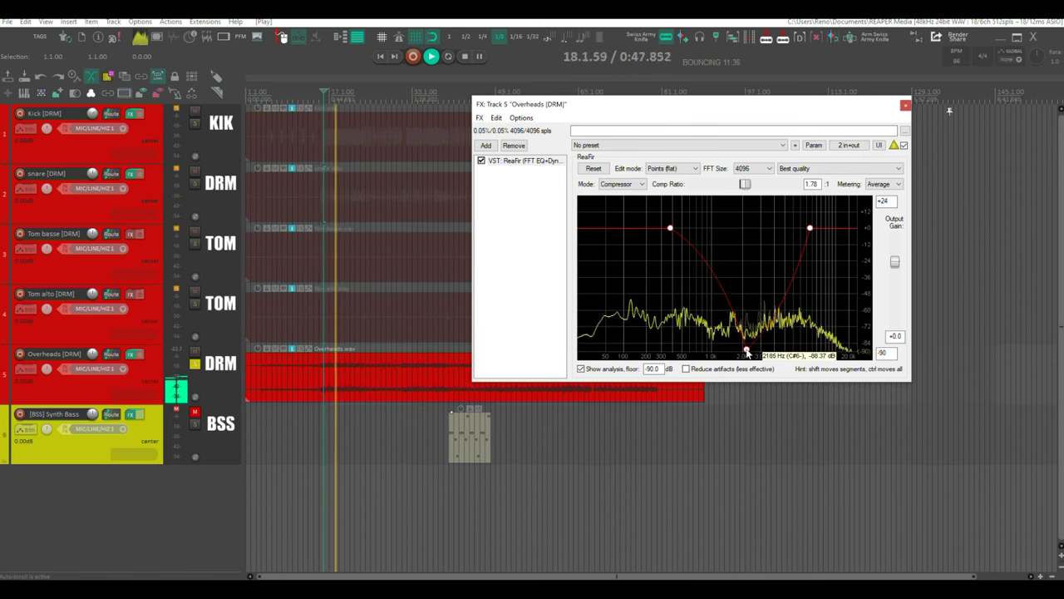
left_click(777, 228)
left_click_drag(778, 230, 741, 337)
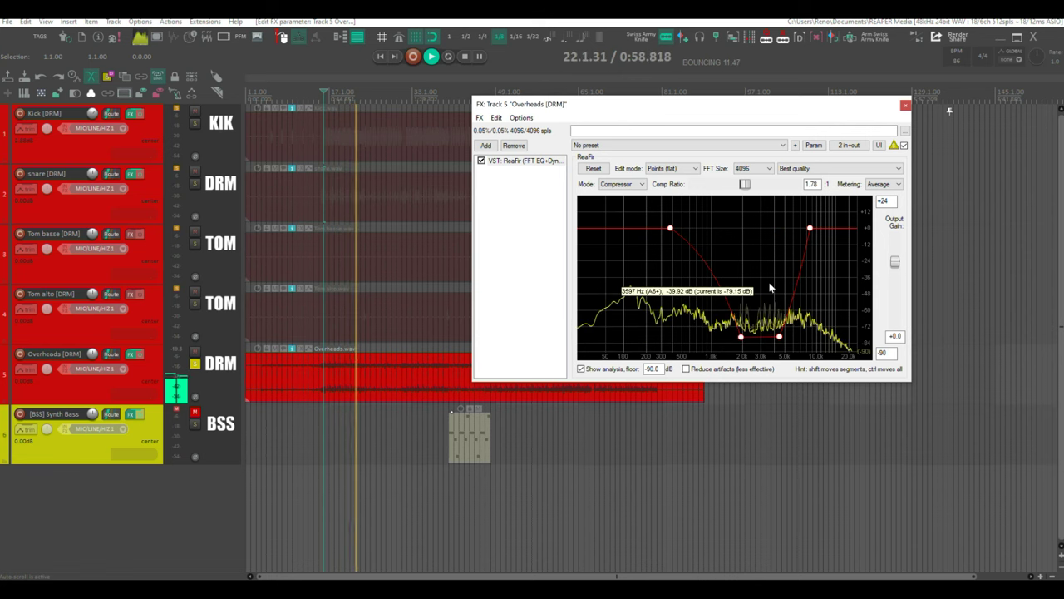
key("space")
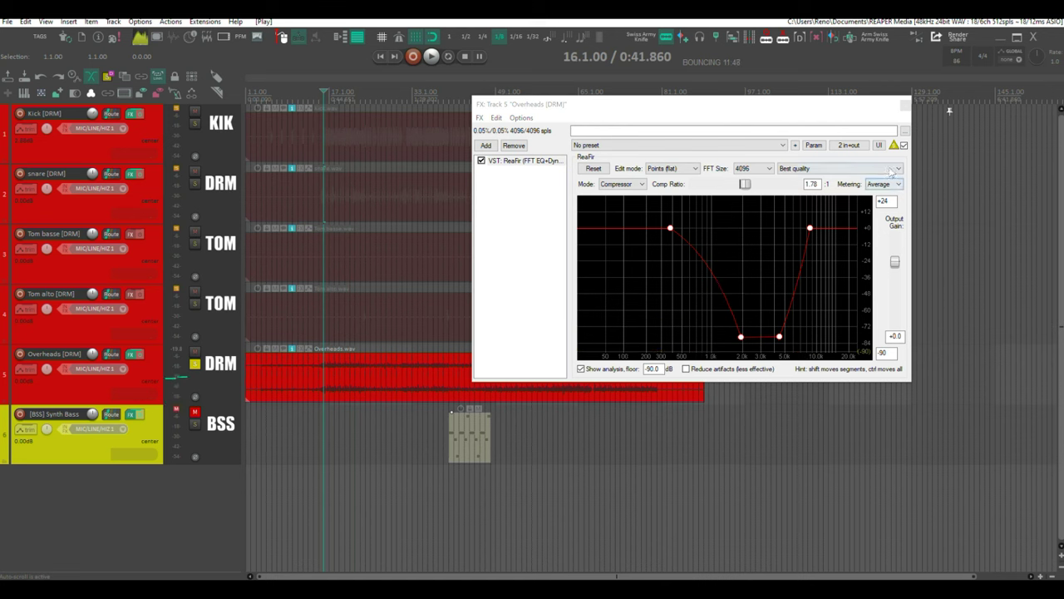
Play the overheads with delta solo off, set the compression ratio to 1.25, and compare ReaFir with bypass
key("space")
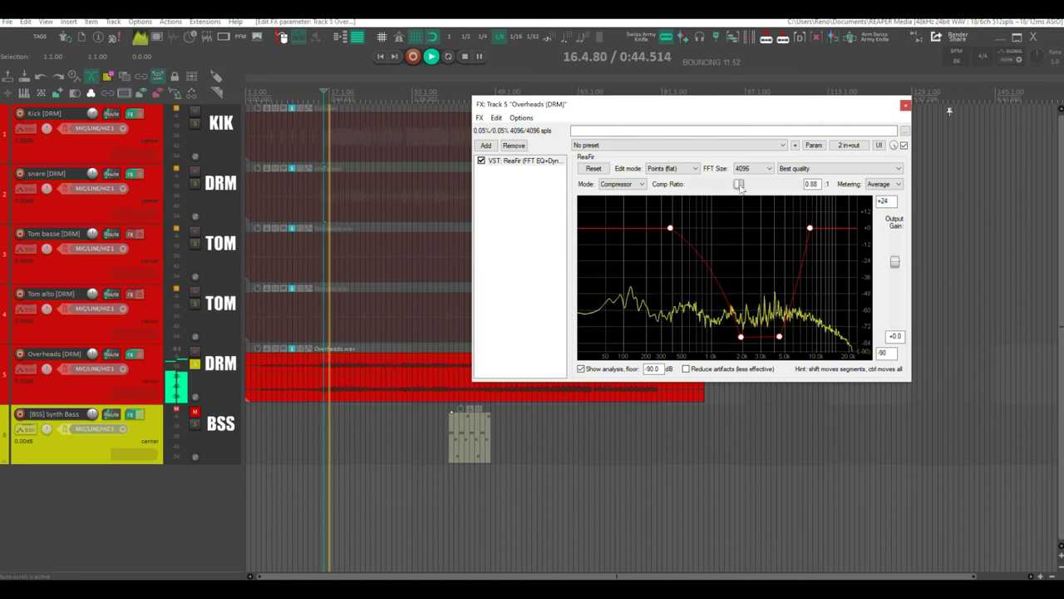
left_click_drag(746, 186, 745, 192)
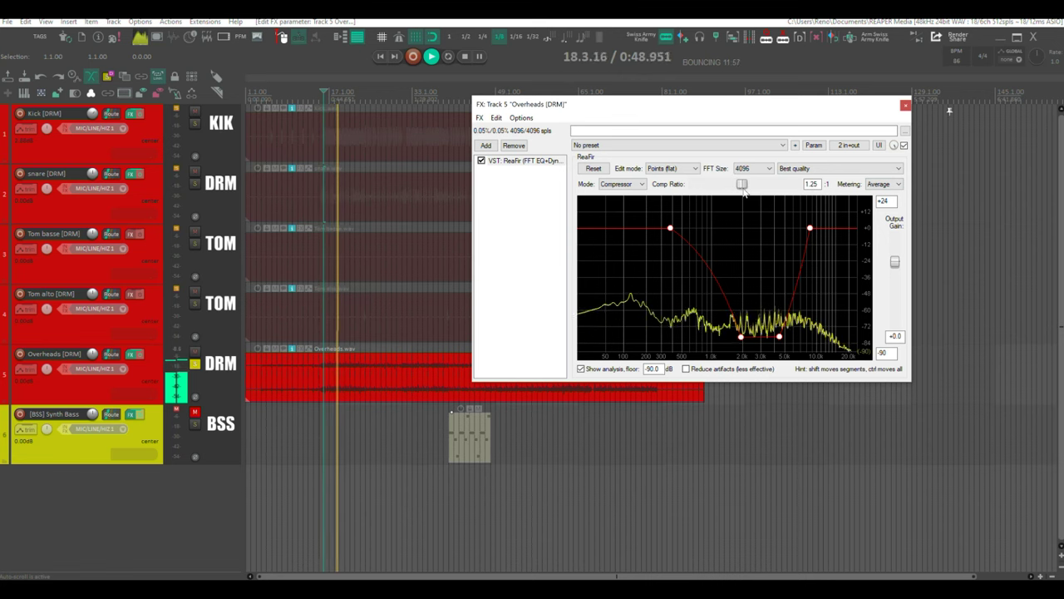
left_click(904, 146)
left_click(904, 146)
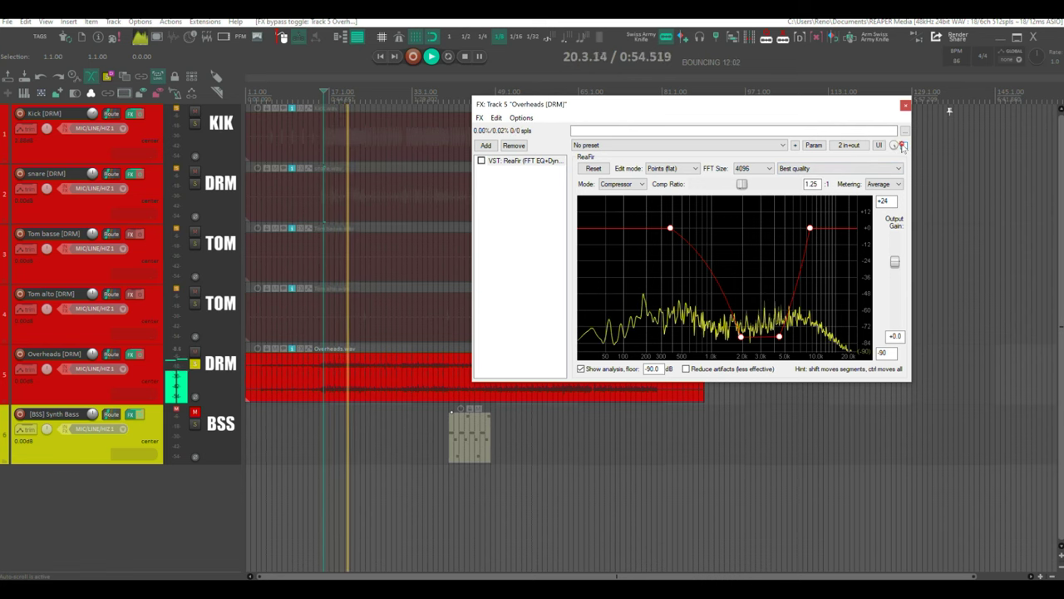
key("space")
Reduce ReaFir's compression ratio to 1.11 and compare the result with bypass during playback
left_click_drag(742, 184, 738, 184)
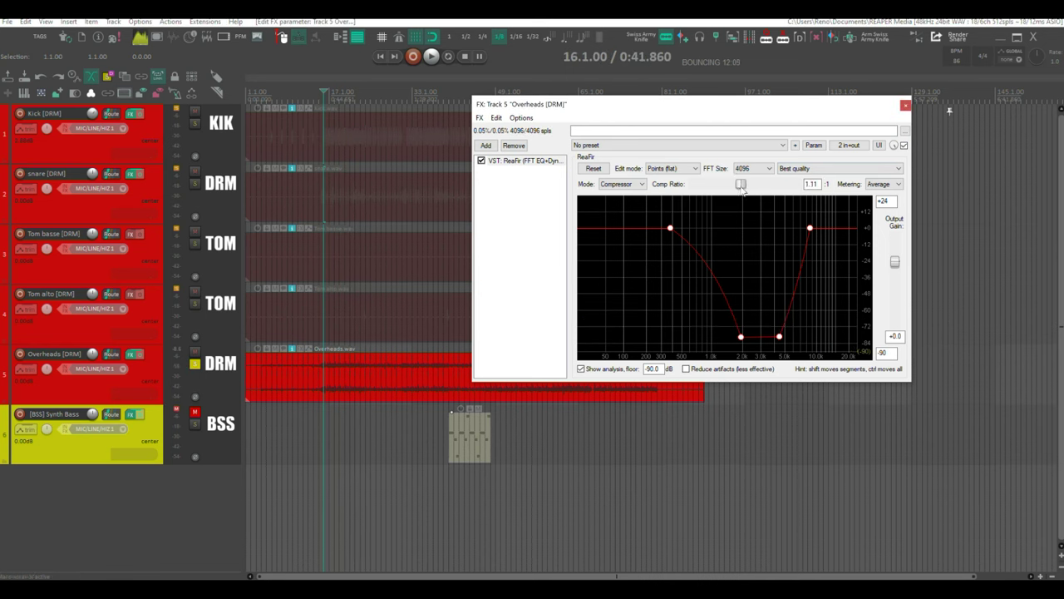
key("space")
left_click(903, 145)
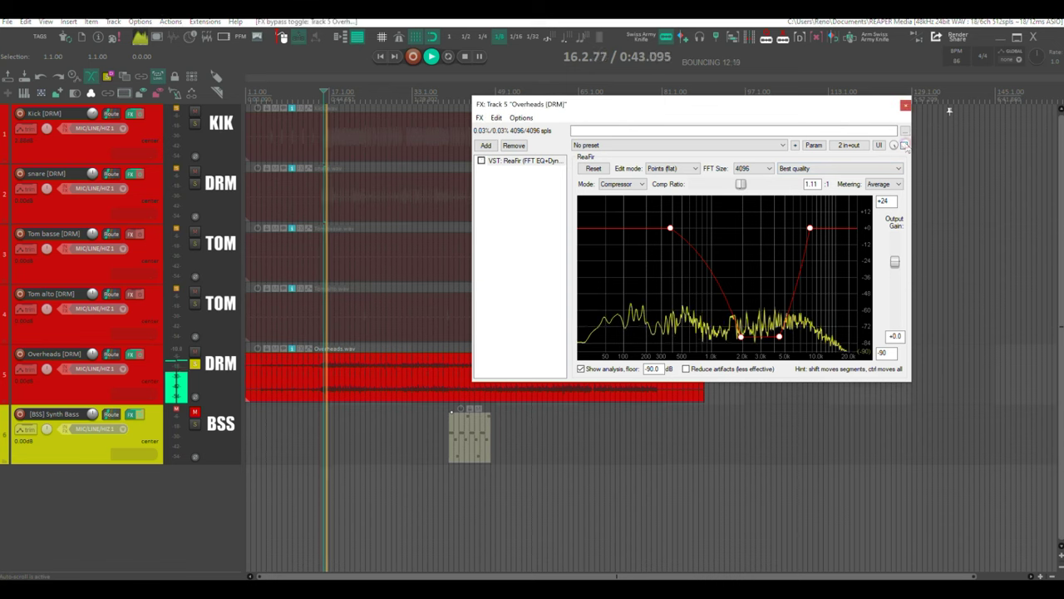
left_click(904, 145)
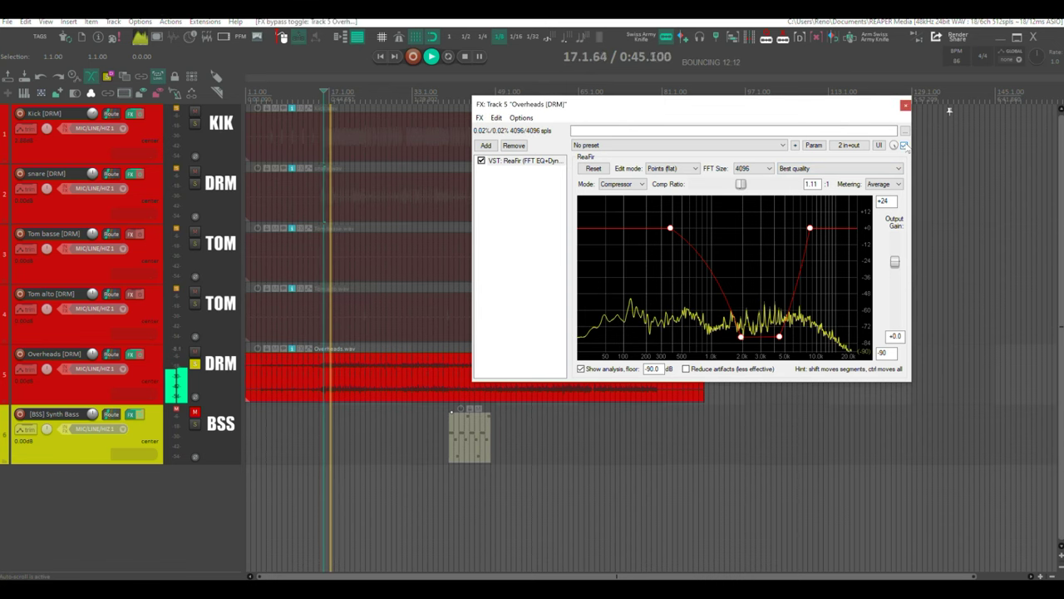
Close the overheads' FX window, stop playback, and solo the kick, snare and tom tracks along with the overheads
left_click(905, 105)
key("space")
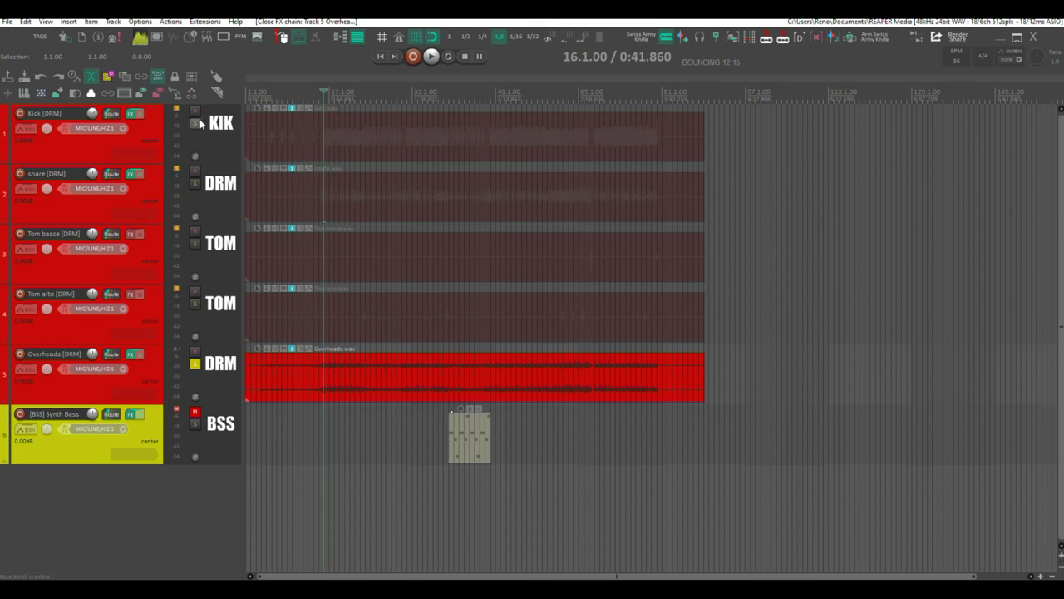
left_click_drag(200, 123, 194, 243)
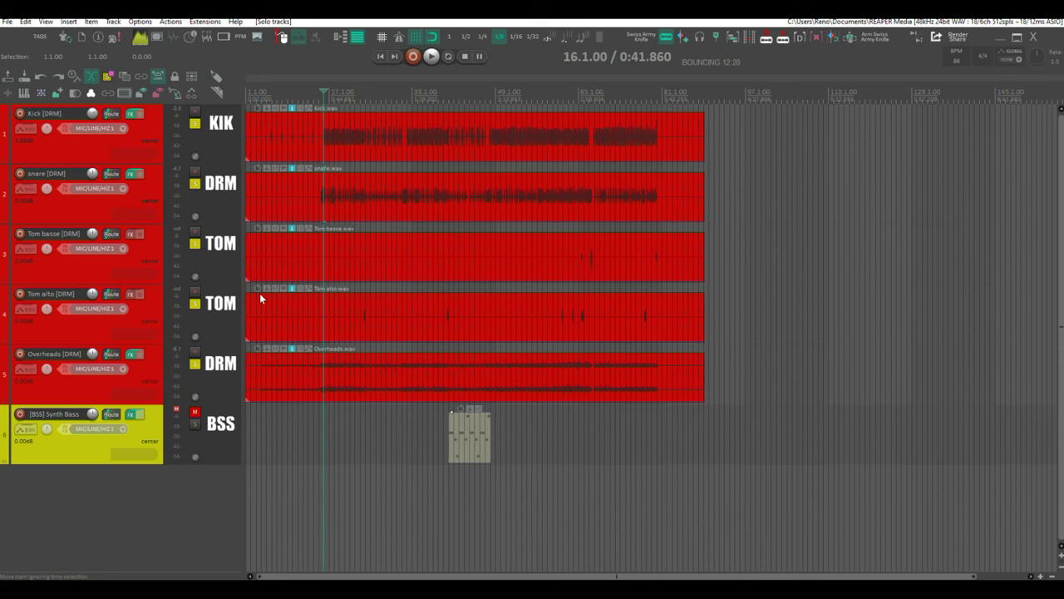
Compare all drum tracks with their effects disabled and enabled together in the mixer while playing from bar 16
key("space")
key("ctrl+m")
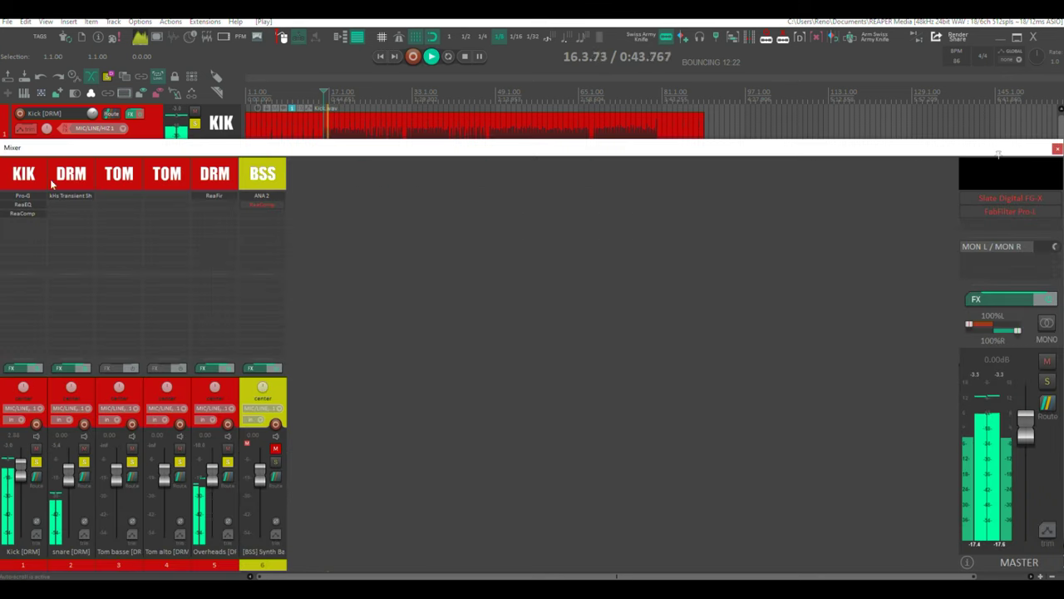
left_click(19, 178)
left_click(209, 186, "shift")
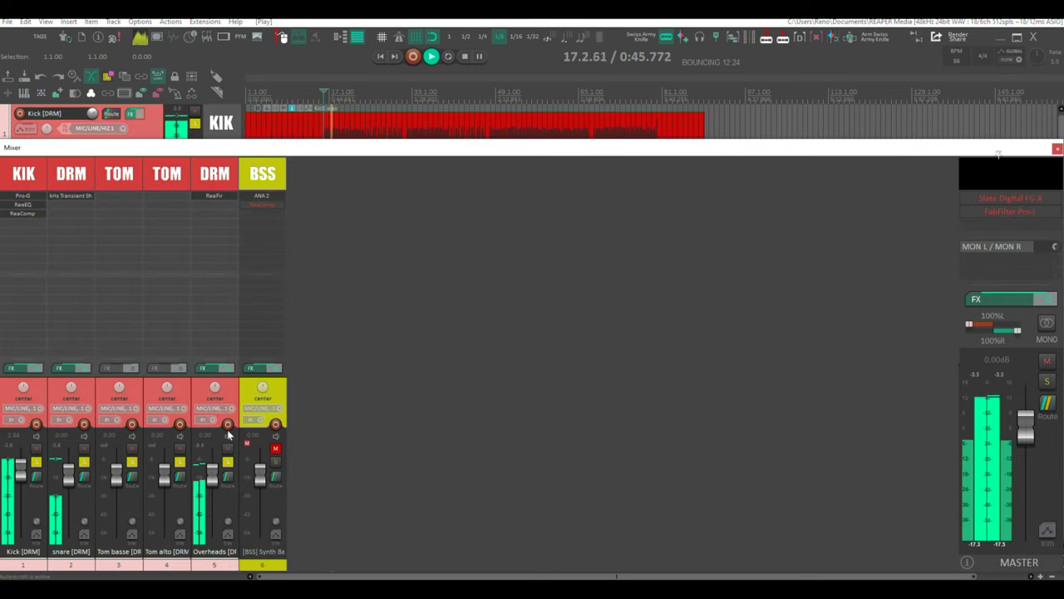
left_click(228, 369)
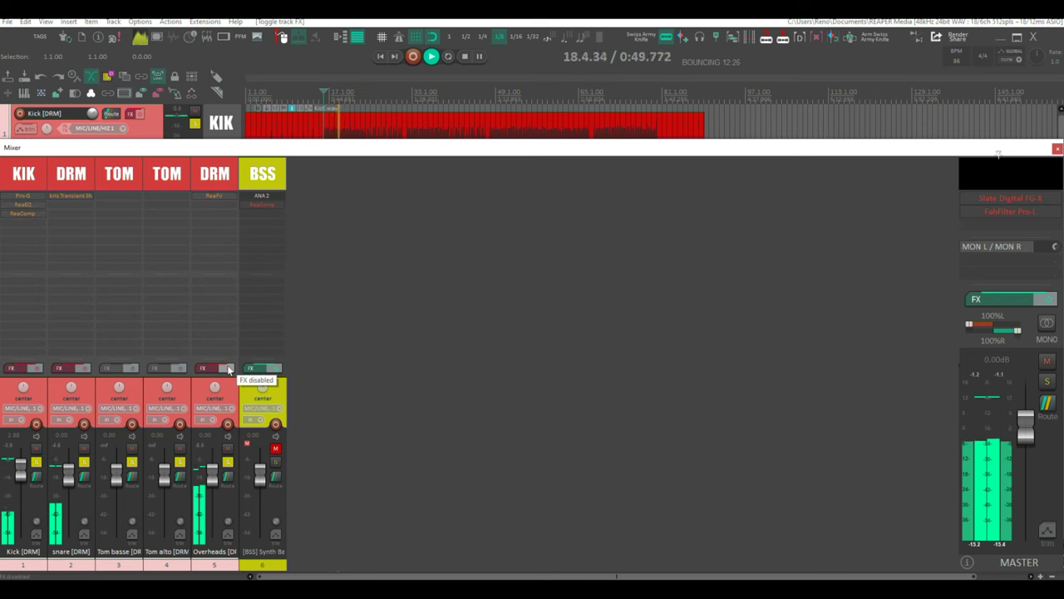
left_click(228, 368)
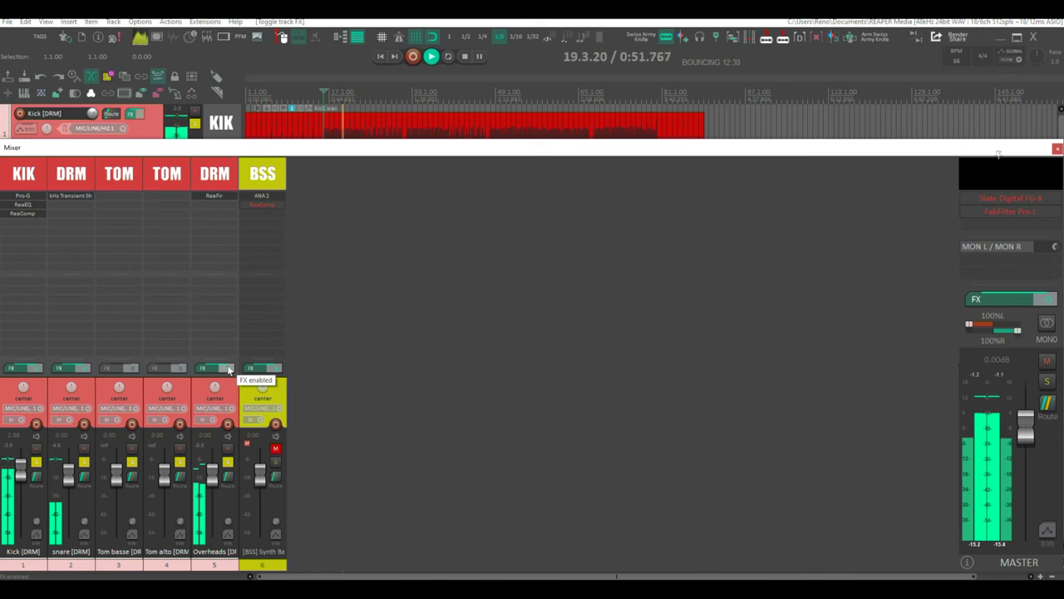
key("space")
key("ctrl+m")
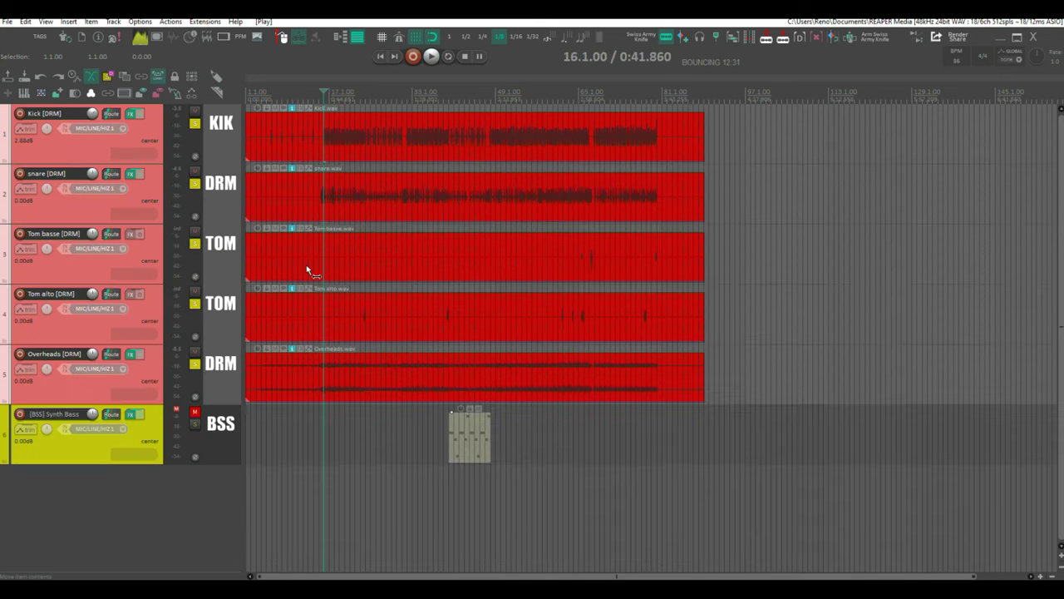
Unsolo all drum tracks and solo the Synth Bass track instead
left_click(418, 87)
scroll(421, 218, "down", 3)
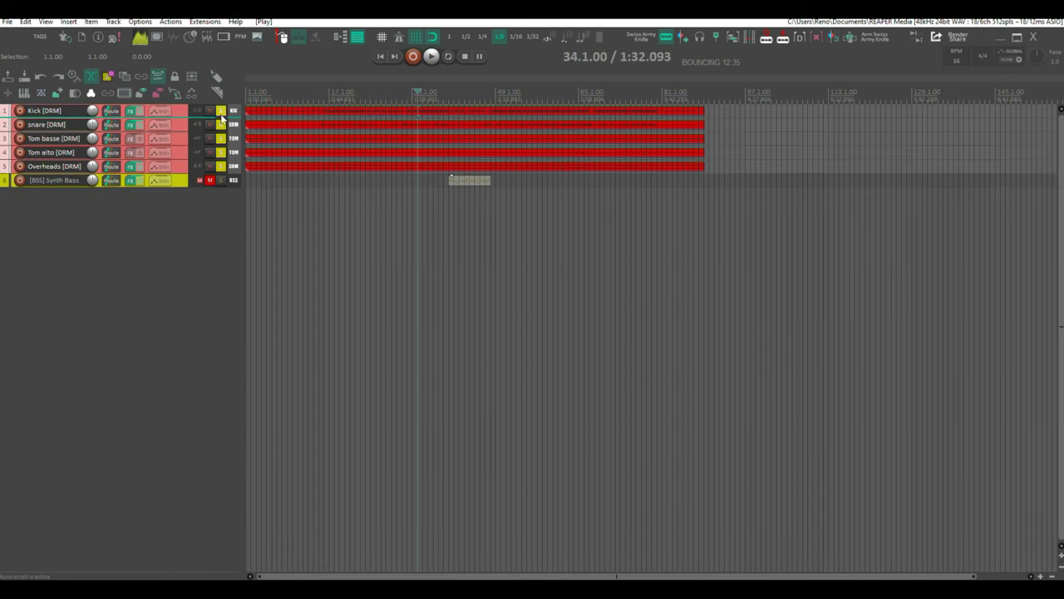
scroll(407, 190, "up", 3)
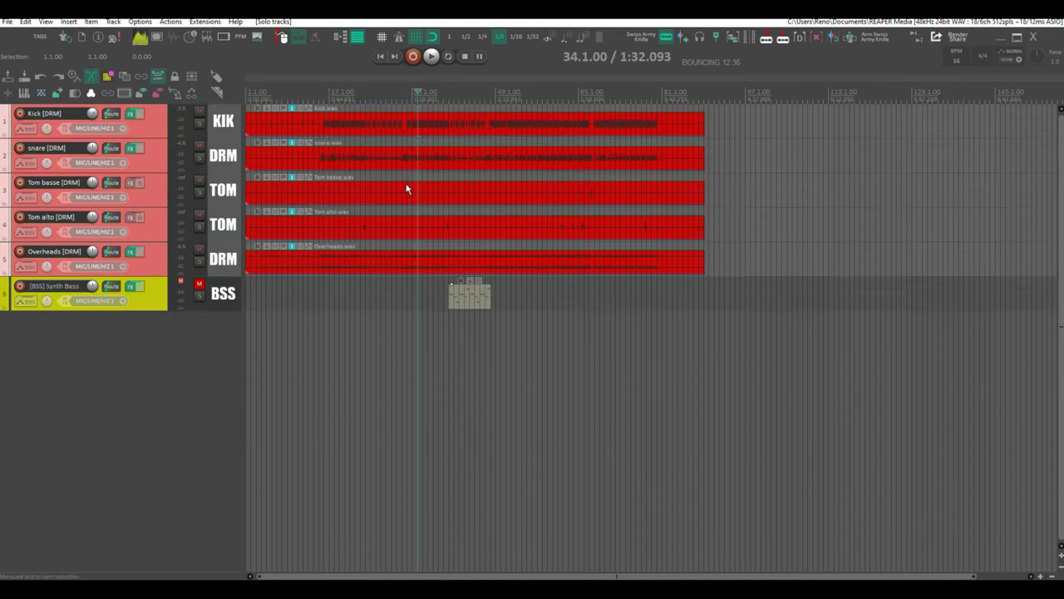
left_click(199, 296)
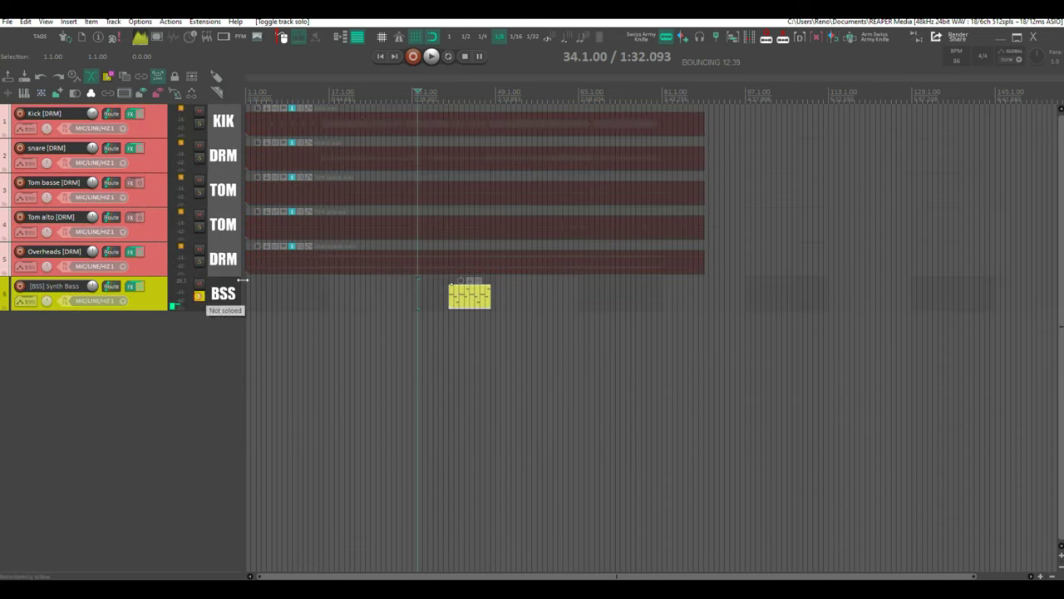
Audition the soloed Synth Bass from the start of its MIDI item at bar 40
left_click(442, 86)
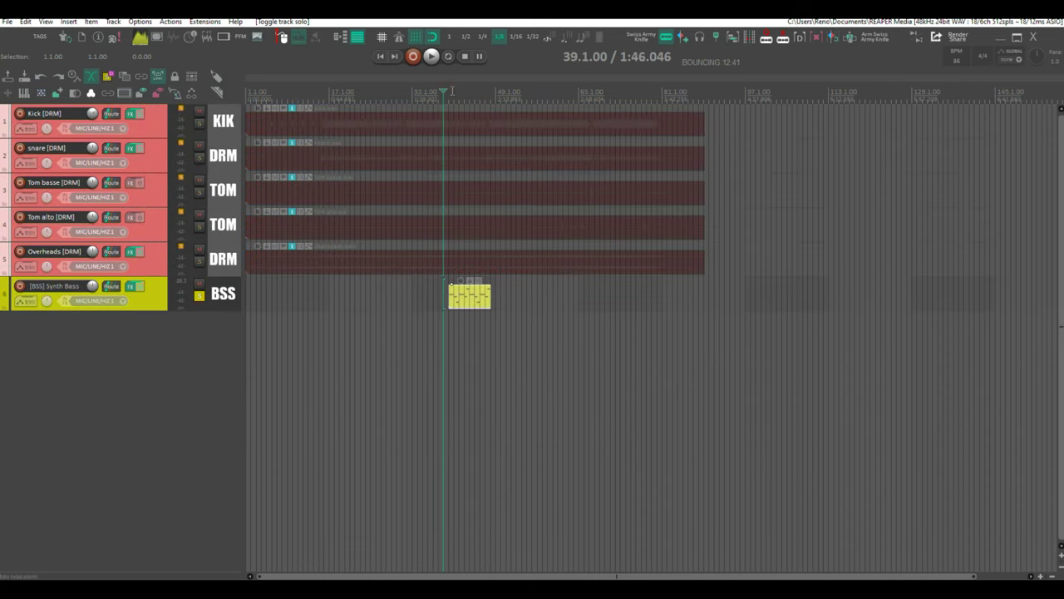
key("space")
scroll(423, 98, "up", 4)
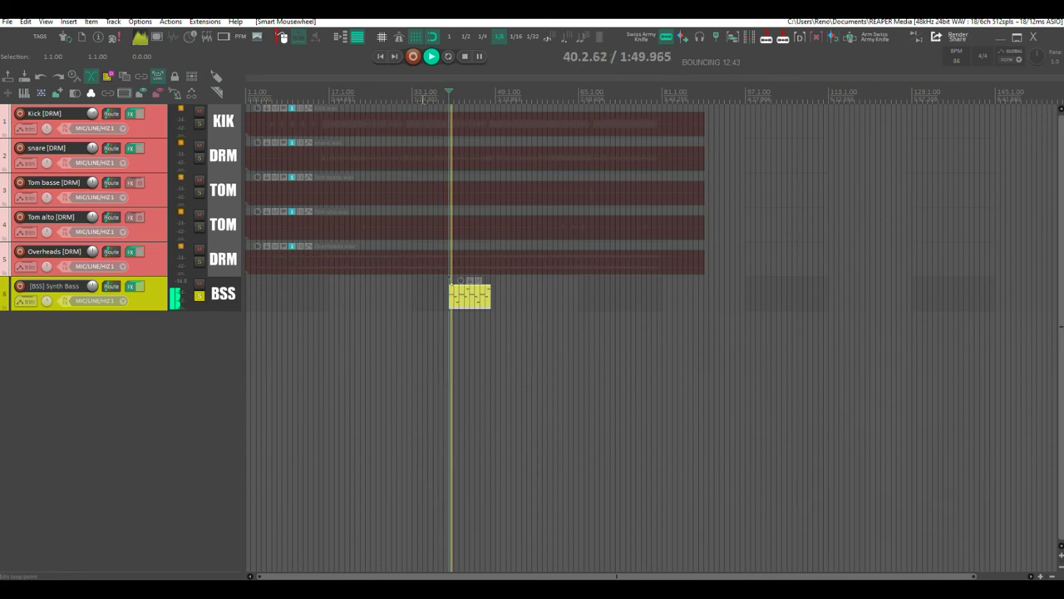
scroll(423, 98, "up", 3)
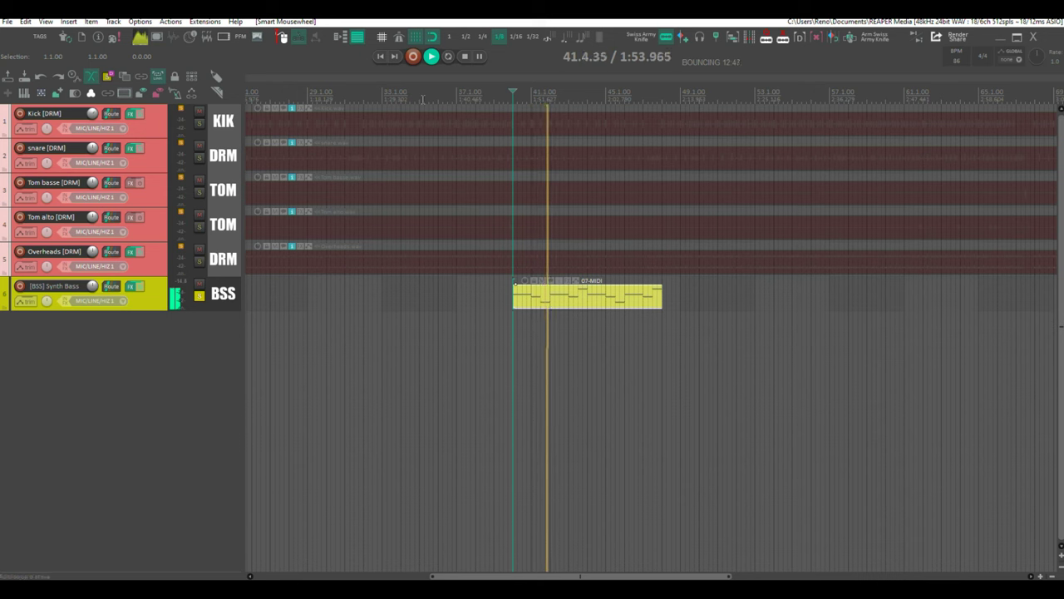
key("space")
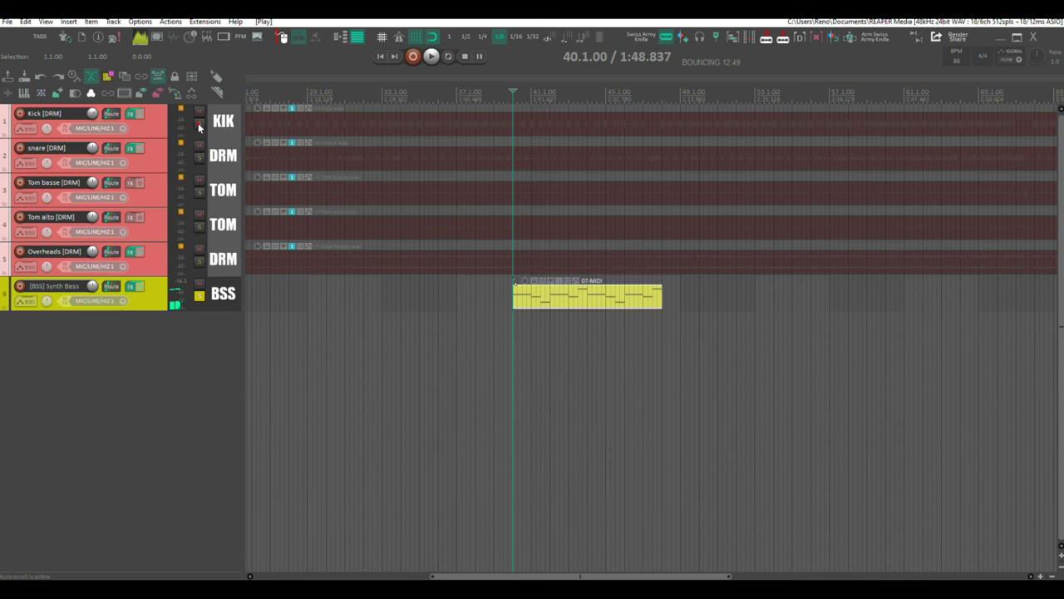
Solo the drum tracks along with the Synth Bass and play them together from bar 40, checking the bass's FX chain
left_click_drag(199, 126, 211, 267)
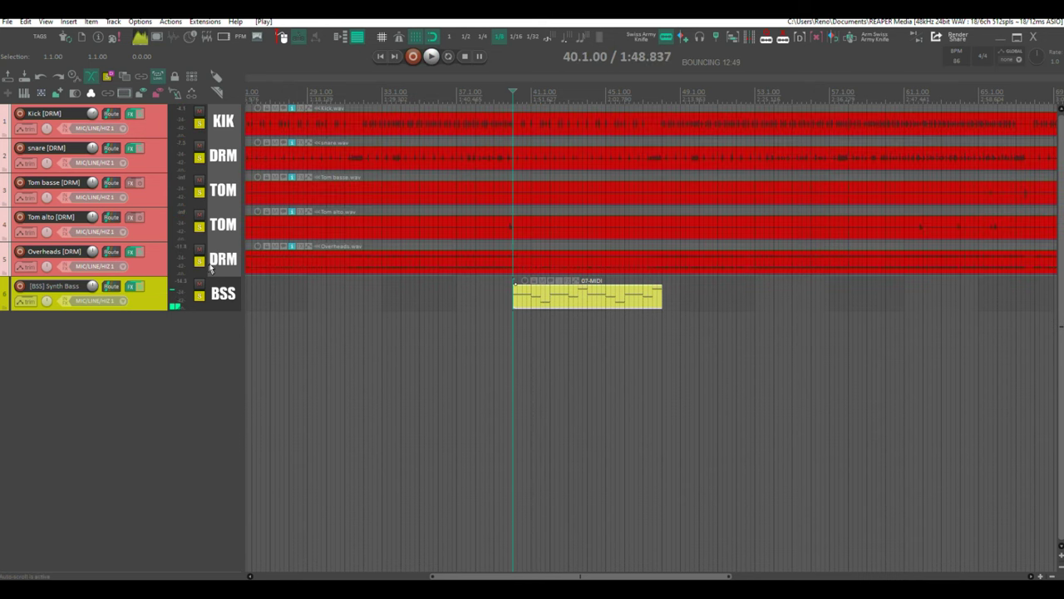
left_click(131, 286)
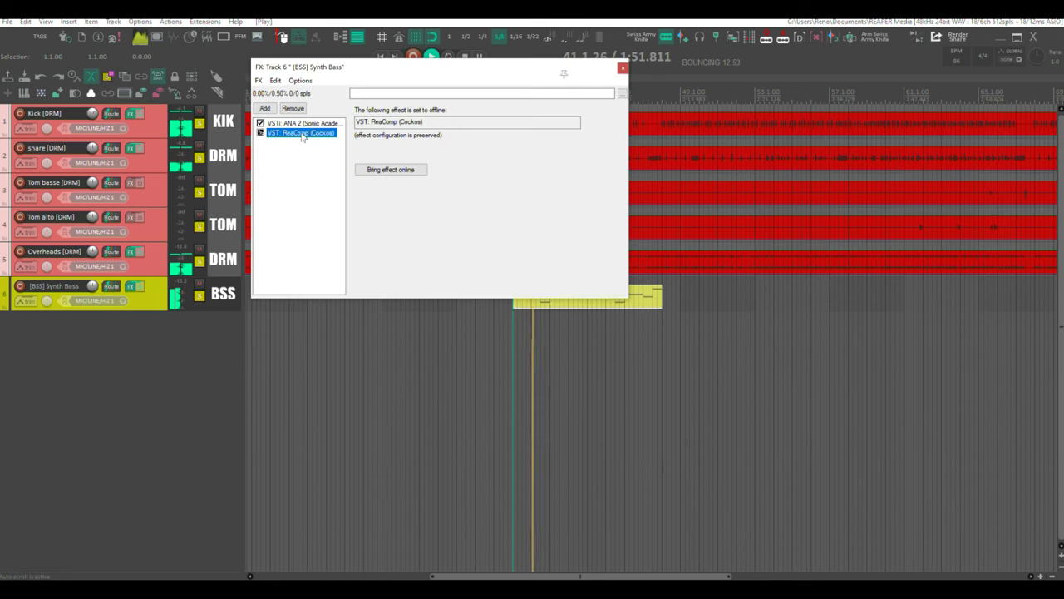
left_click(623, 67)
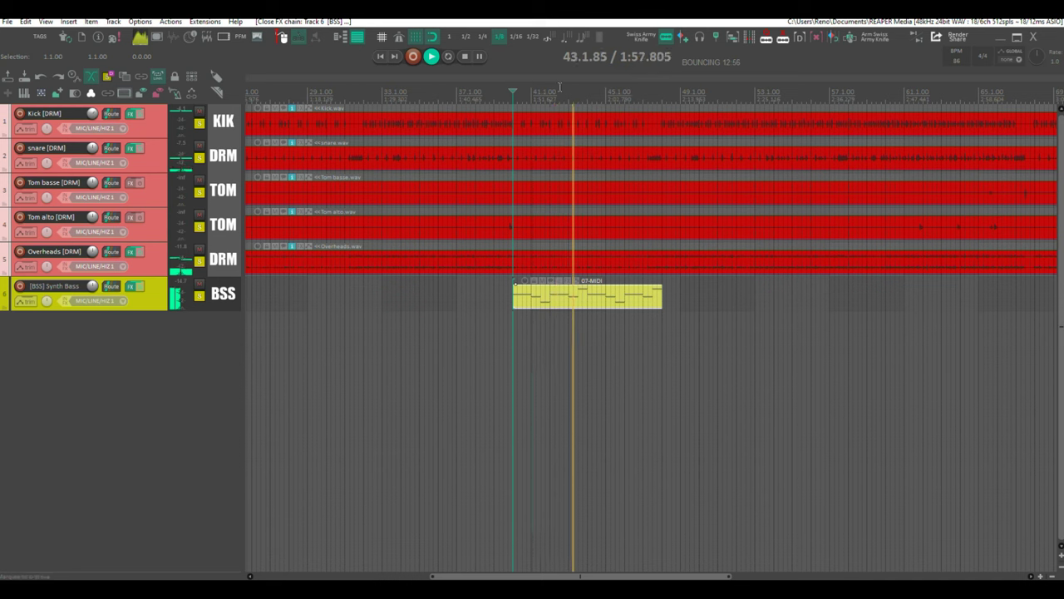
key("space")
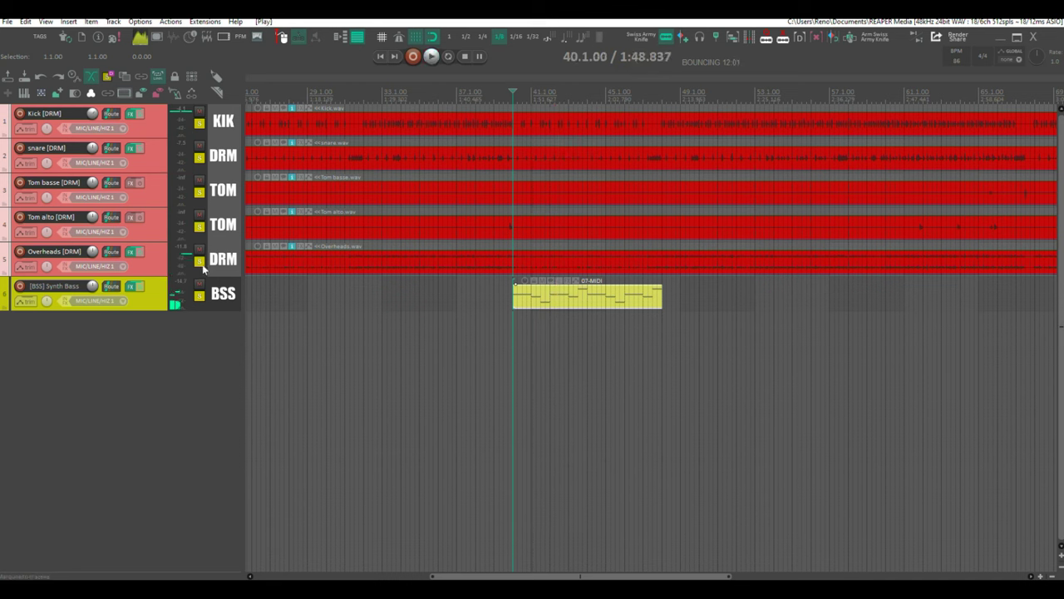
Bring ReaComp online in the Synth Bass's FX chain and move its window clear of the track controls
left_click(131, 286)
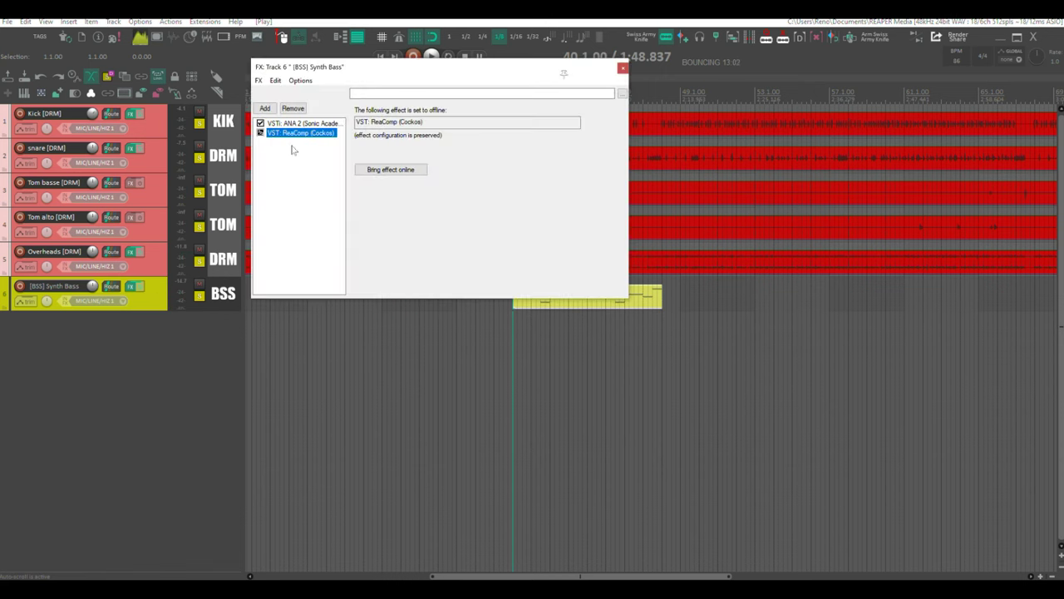
left_click(388, 172)
left_click_drag(471, 71, 649, 127)
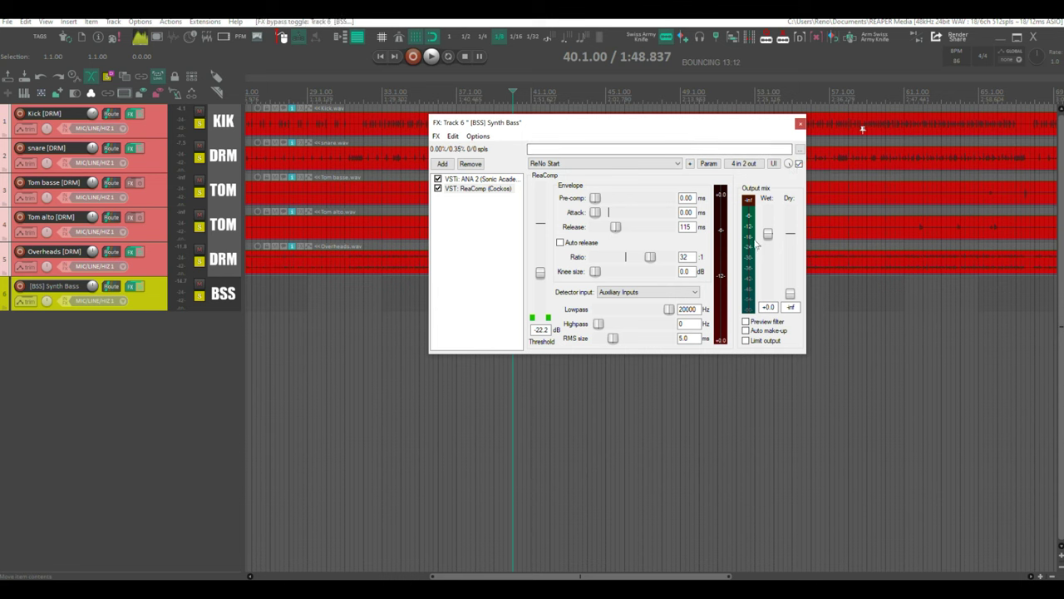
left_click_drag(651, 129, 707, 127)
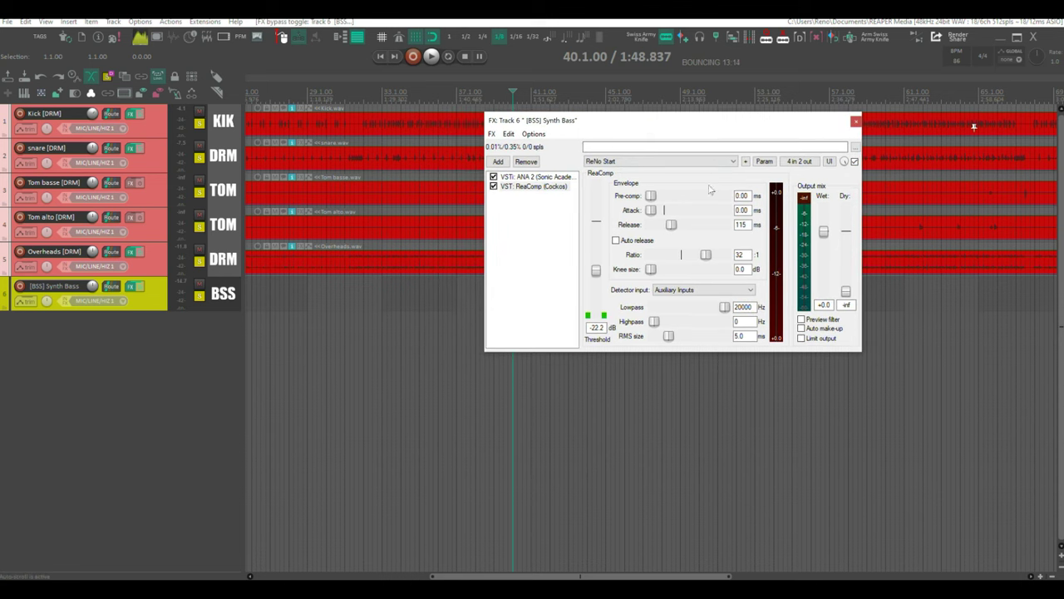
Set ReaComp's detector input to Auxiliary Inputs, and add a send from the Kick track to it with changed destination channels
left_click(665, 293)
left_click(678, 305)
left_click(154, 127)
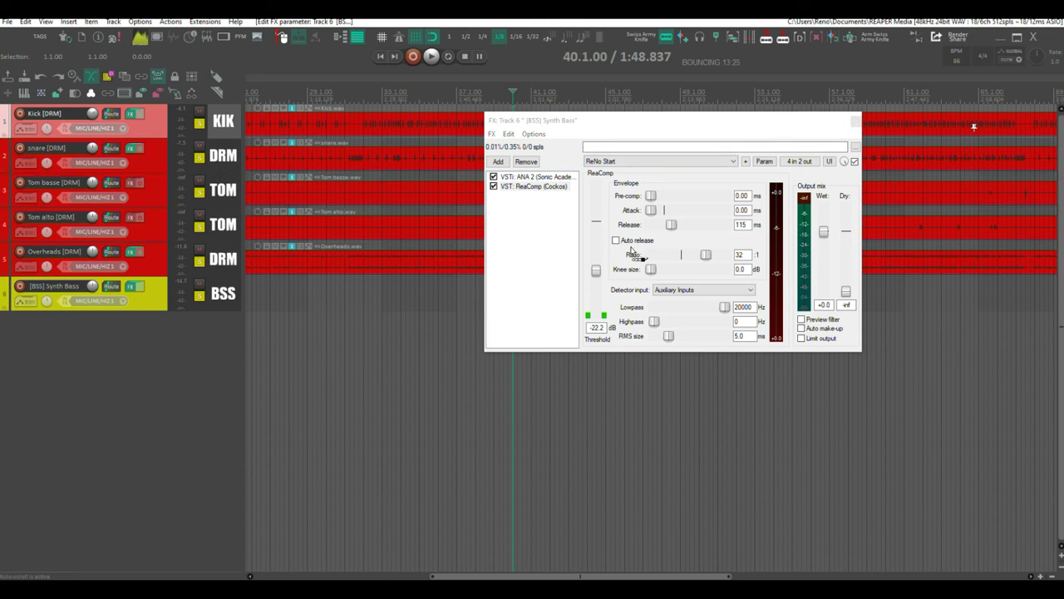
left_click_drag(689, 295, 692, 297)
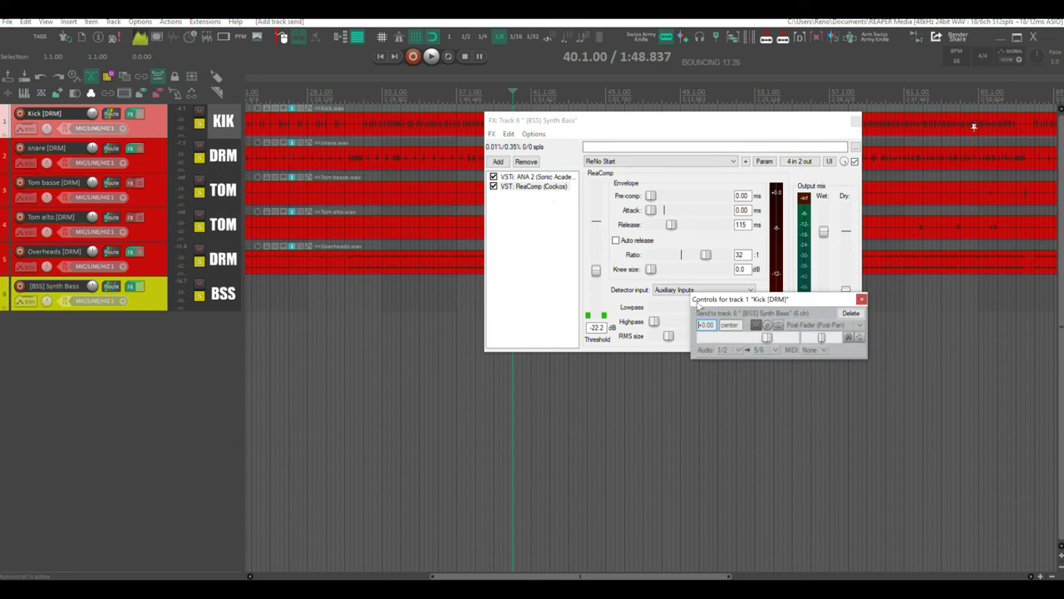
left_click(770, 349)
left_click(785, 387)
Route track channels 3 and 4 to ReaComp's auxiliary inputs and set the Synth Bass's track channel count to 4
left_click(799, 161)
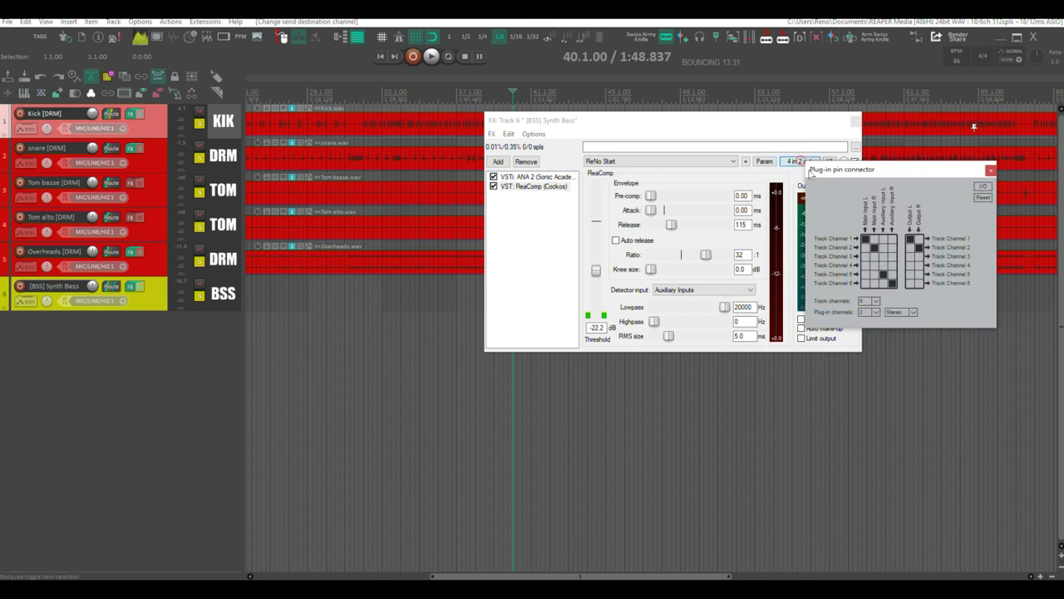
left_click(875, 302)
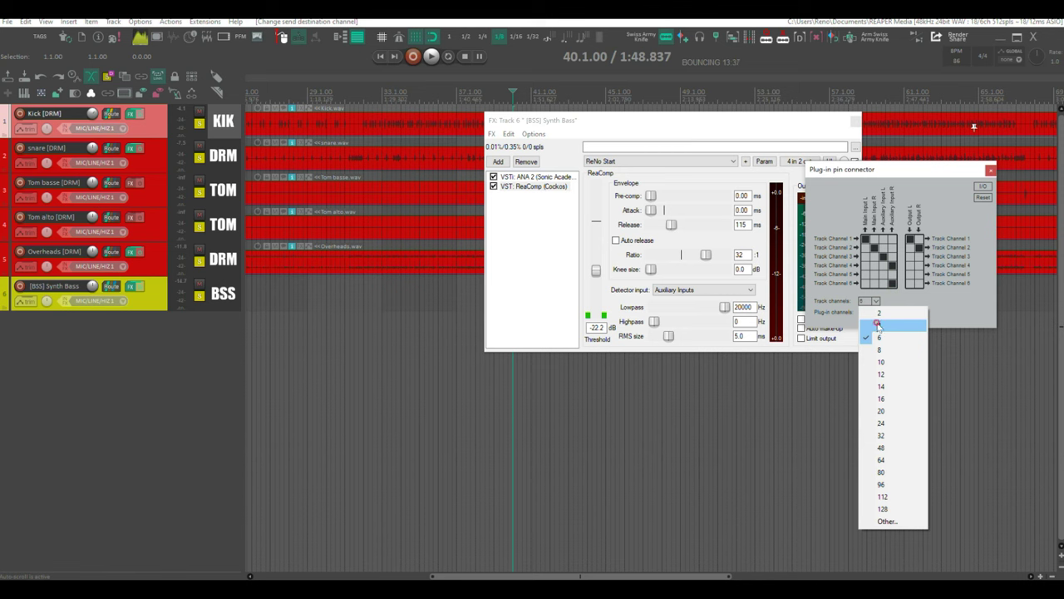
left_click(877, 324)
key("Escape")
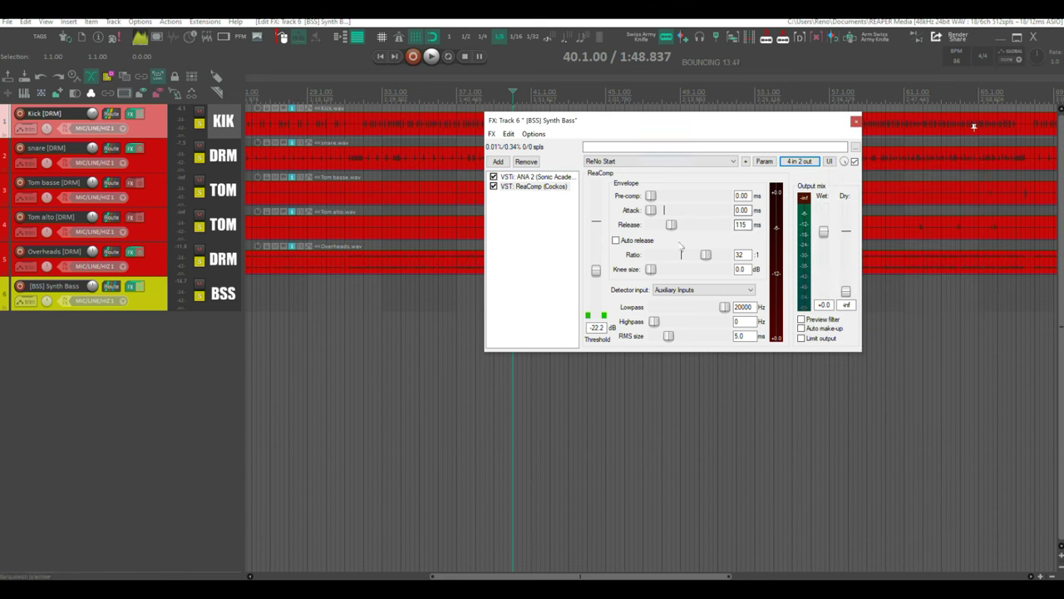
Leave only the Synth Bass soloed and audition it from bar 40 with the kick-sidechained ReaComp, keeping its FX window clear of the track controls
left_click_drag(199, 157, 198, 261)
key("ctrl+z")
left_click(199, 296)
left_click_drag(582, 120, 557, 253)
key("space")
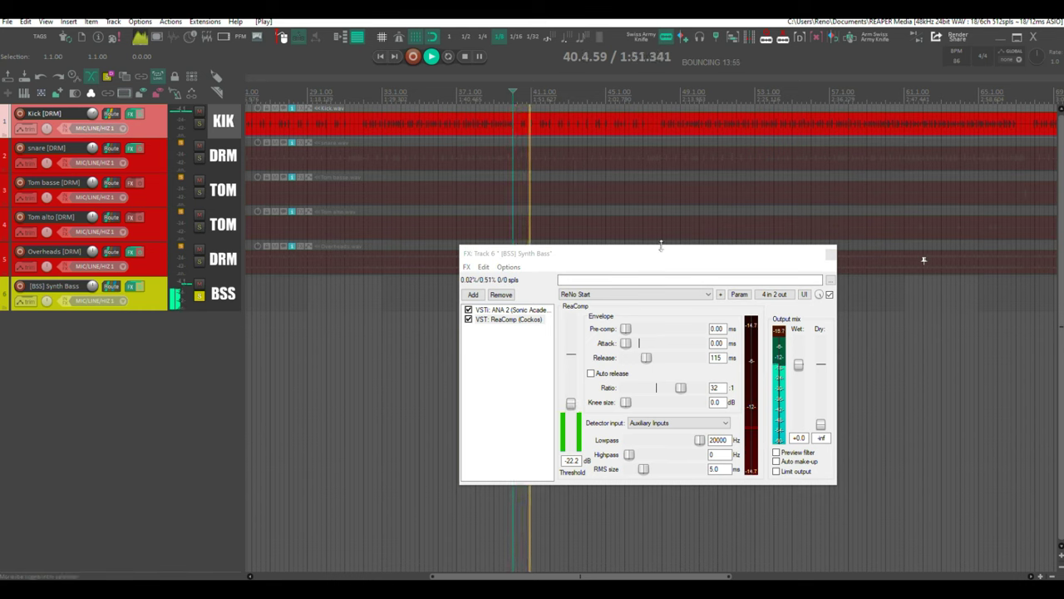
left_click_drag(661, 247, 639, 172)
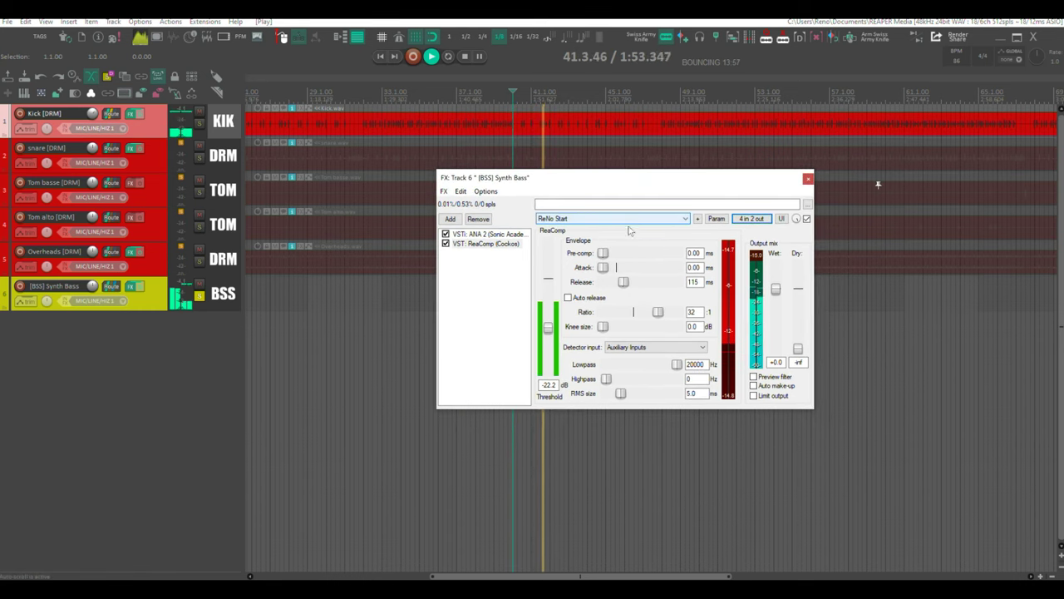
key("space")
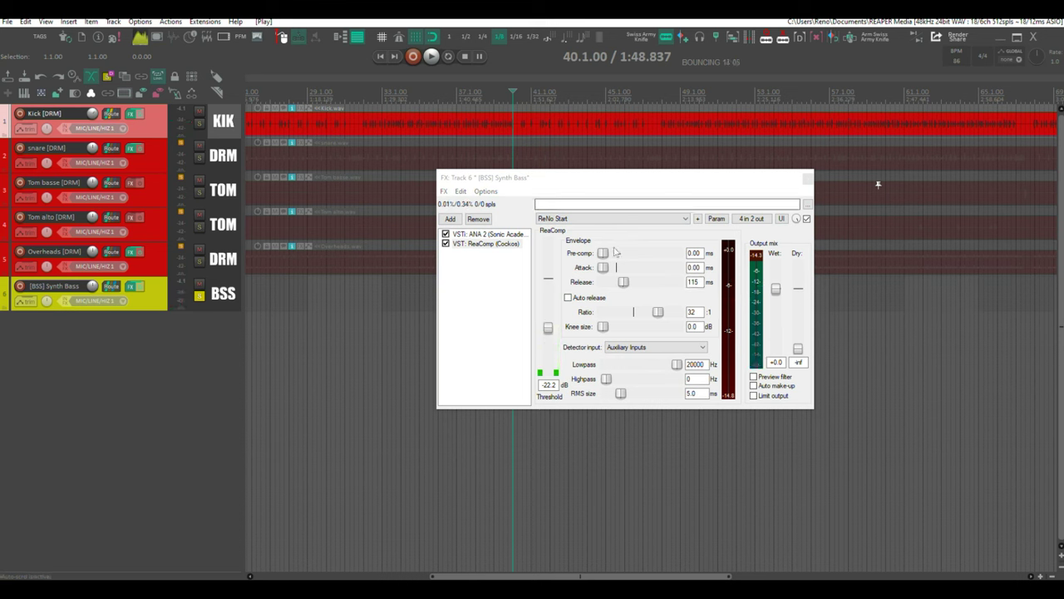
Enable delta solo on ReaComp and audition the soloed Synth Bass from bar 40
left_click(797, 219)
key("space")
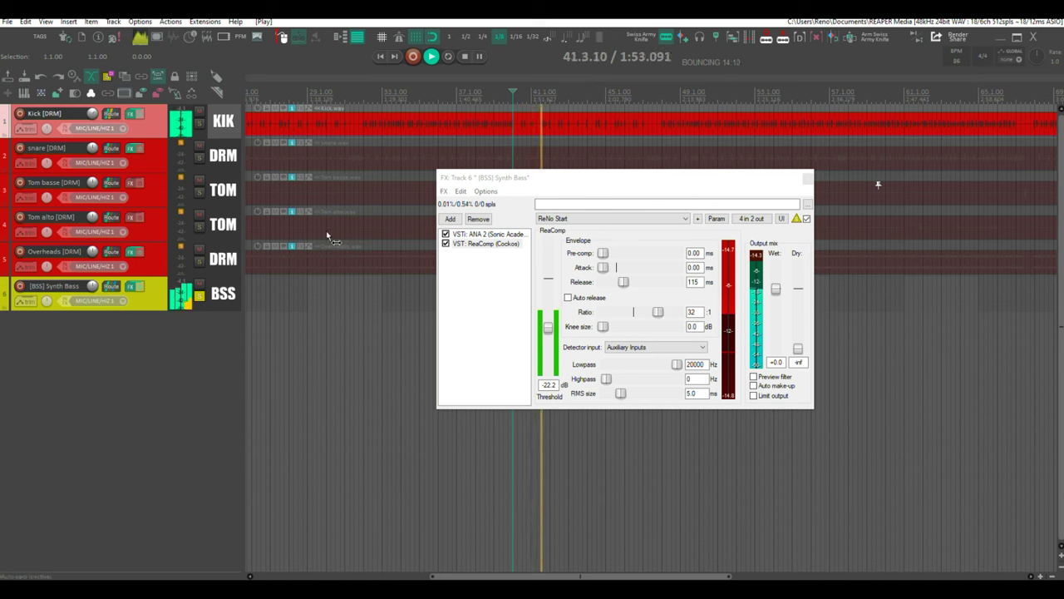
key("space")
Unsolo the Synth Bass, play all tracks from 39.4.00, and raise the bass track's volume during playback
left_click(201, 296)
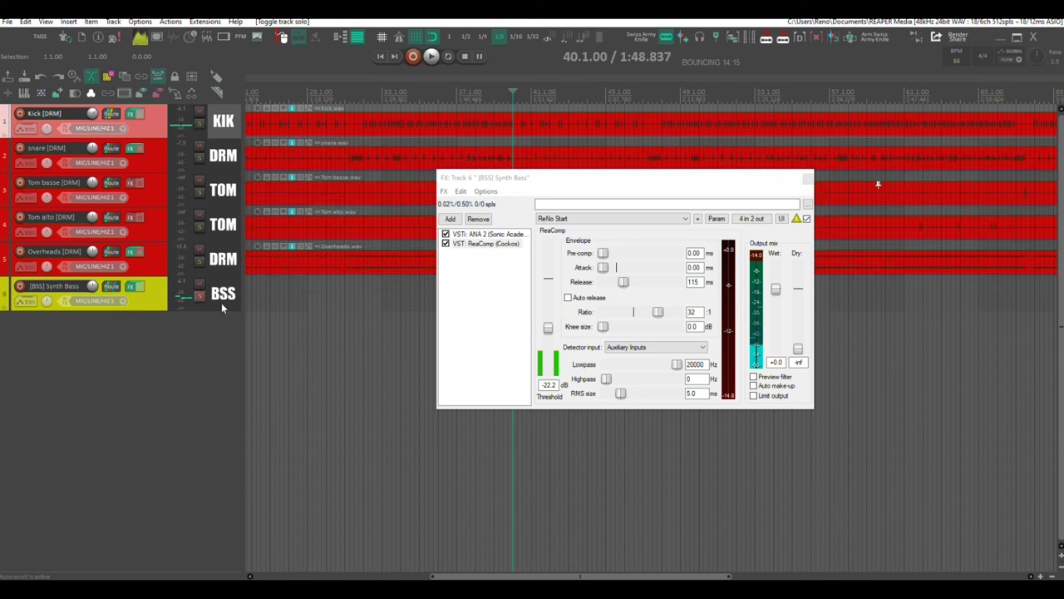
left_click(499, 91)
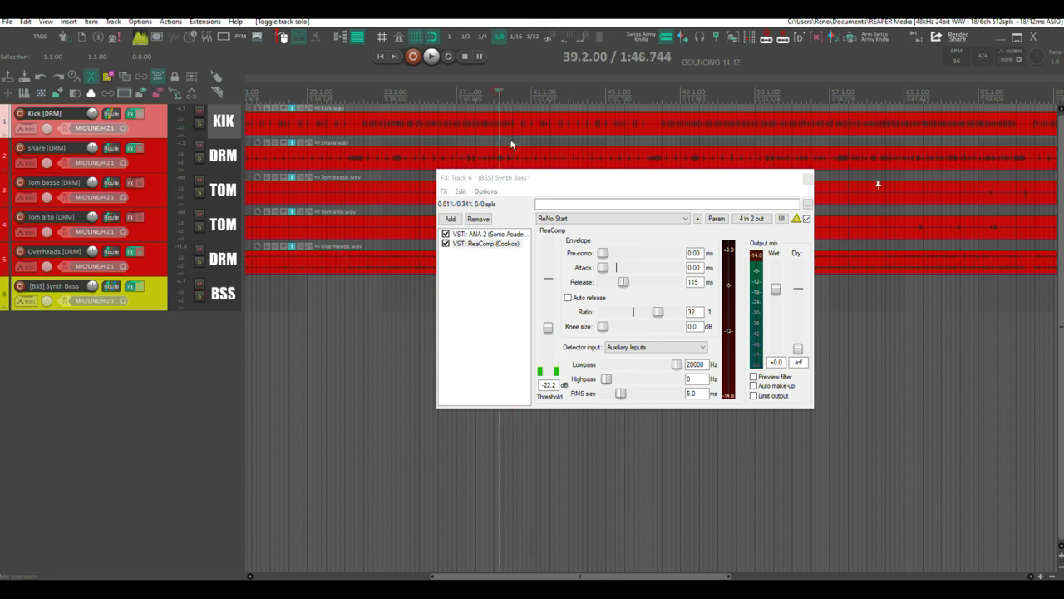
left_click(503, 90)
key("space")
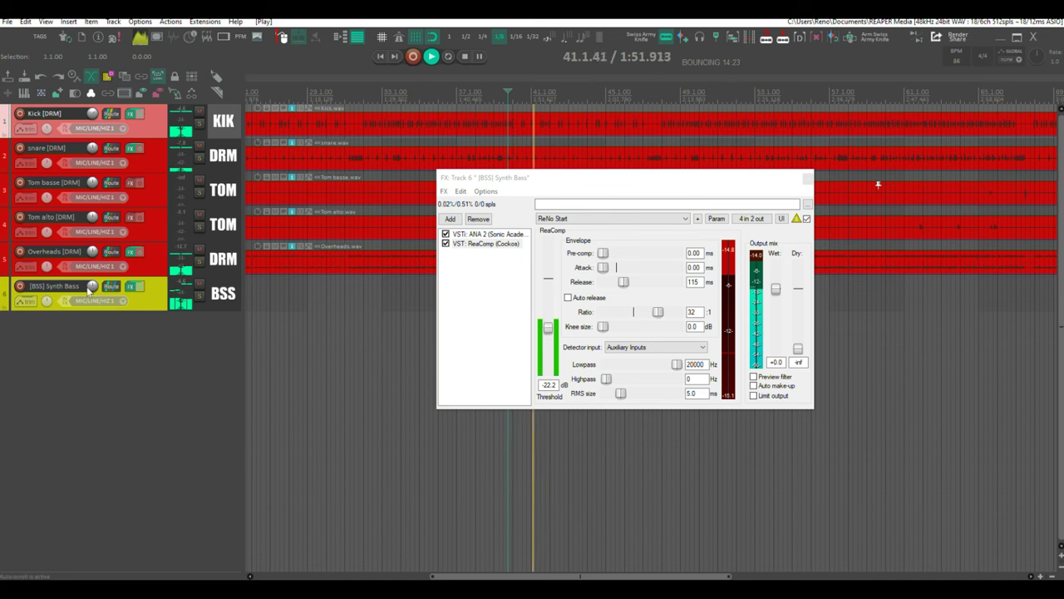
scroll(92, 285, "up", 2)
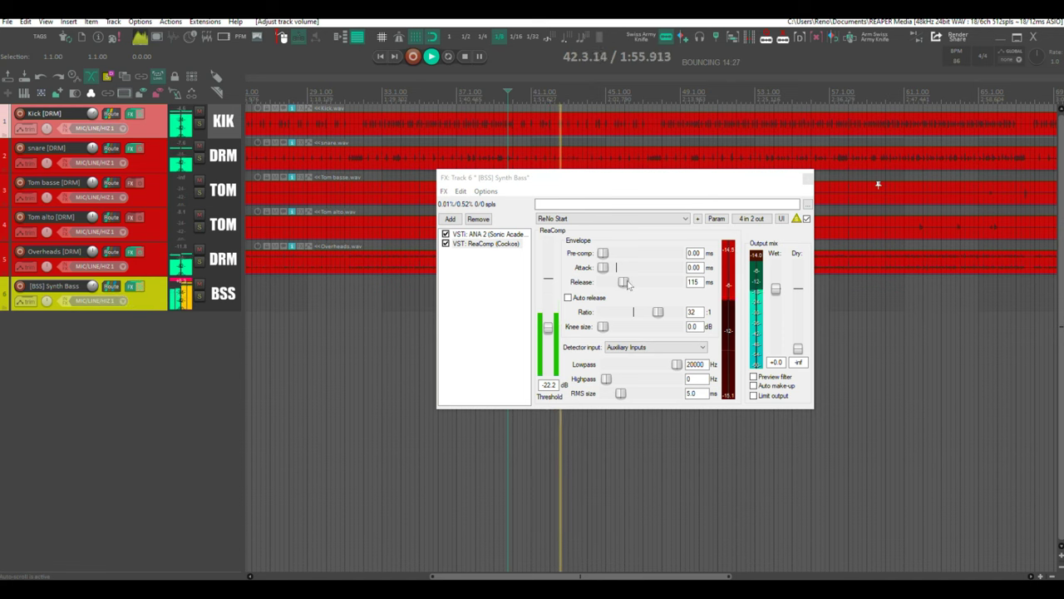
key("space")
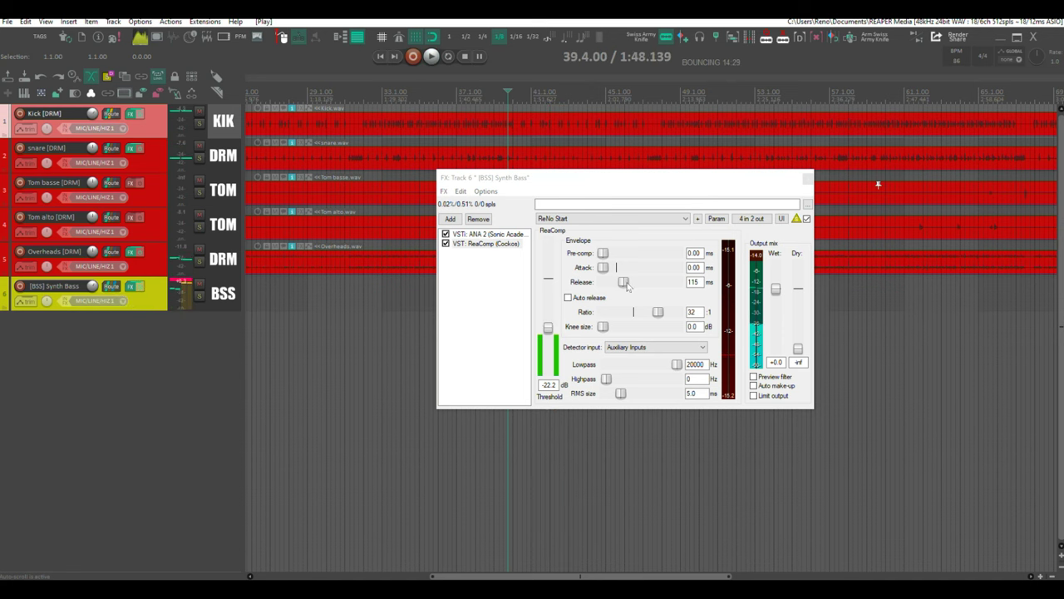
Adjust ReaComp's release to 149 ms and attack to 4.1 ms while auditioning all tracks from 39.4.00, and close the FX window
left_click_drag(630, 285, 628, 285)
scroll(628, 284, "up", 2)
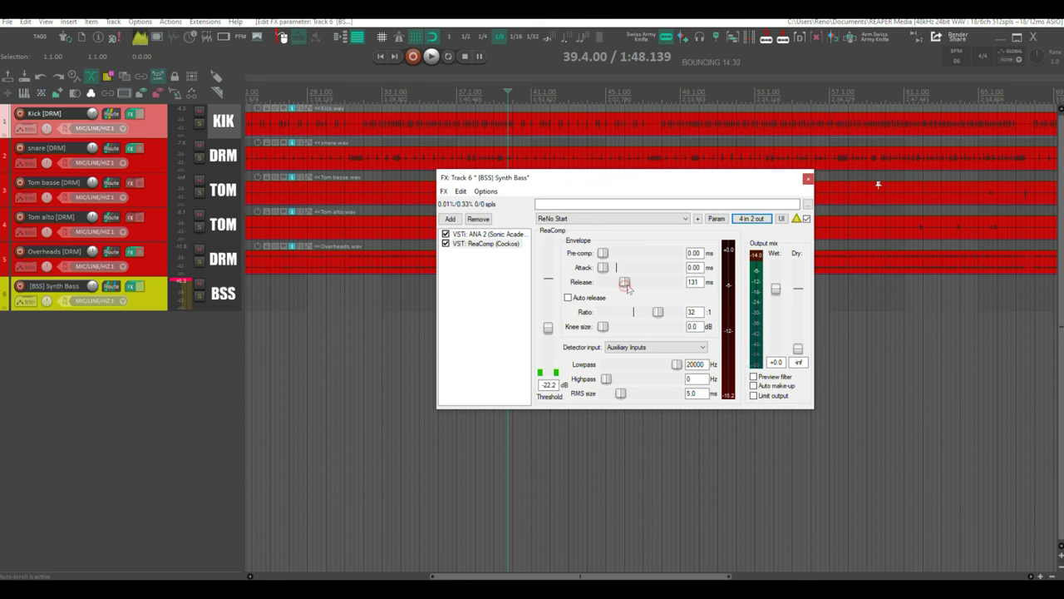
left_click_drag(629, 285, 635, 285)
key("space")
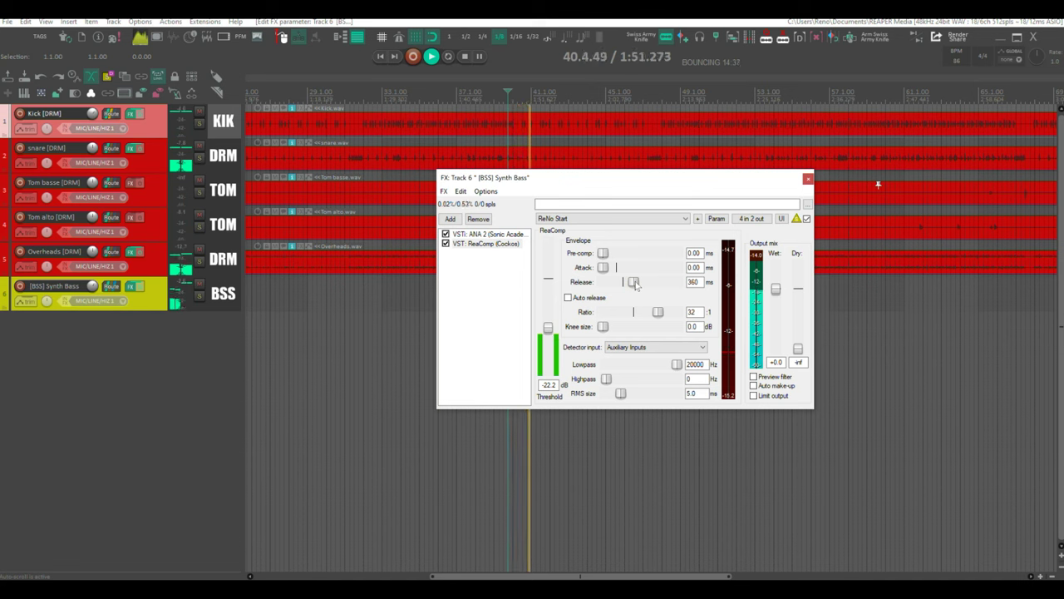
left_click_drag(636, 285, 616, 273)
key("space")
key("space")
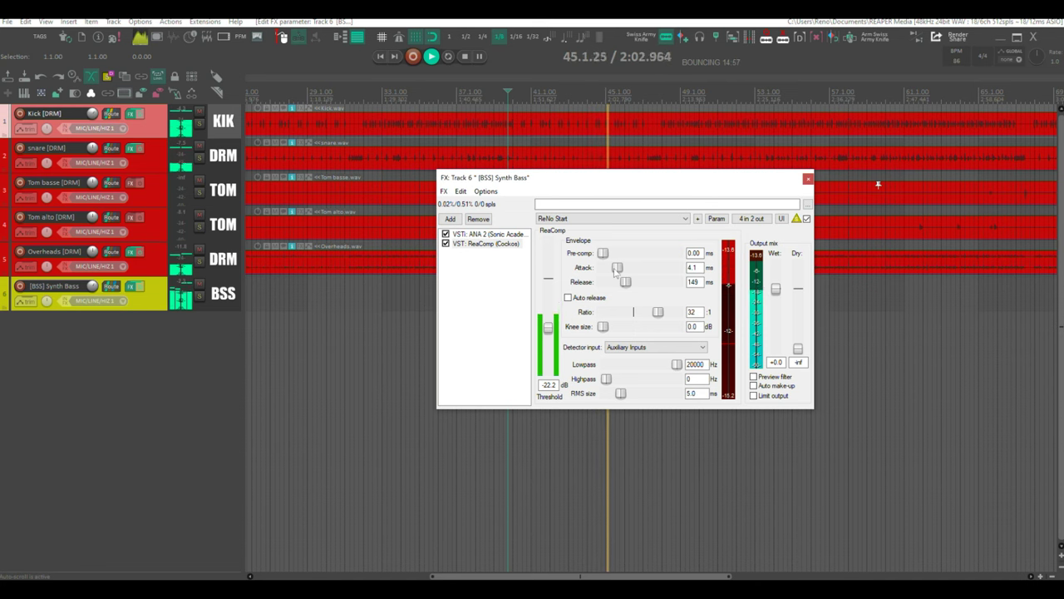
key("space")
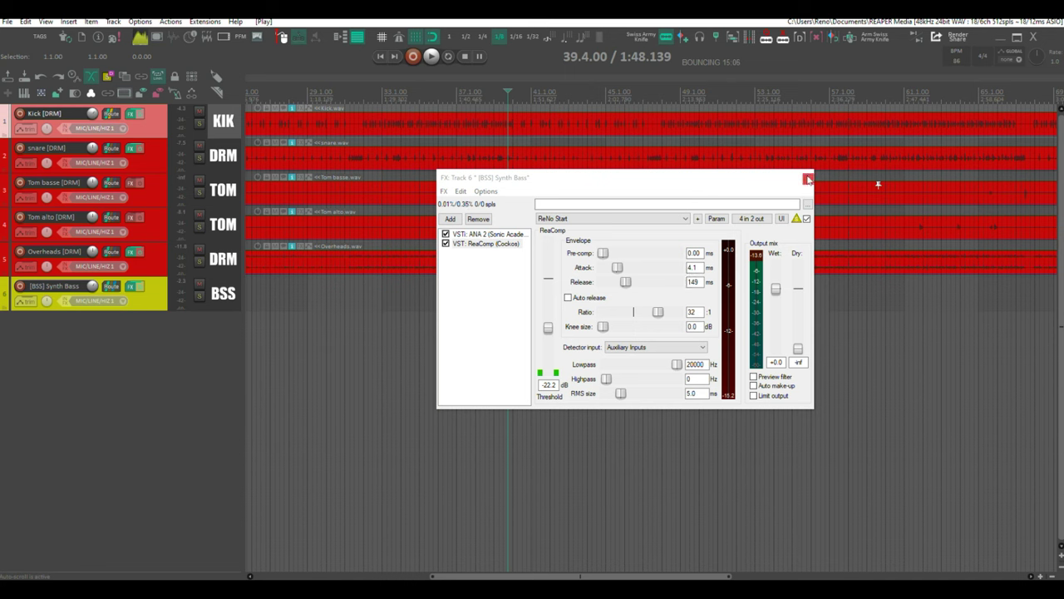
left_click(807, 178)
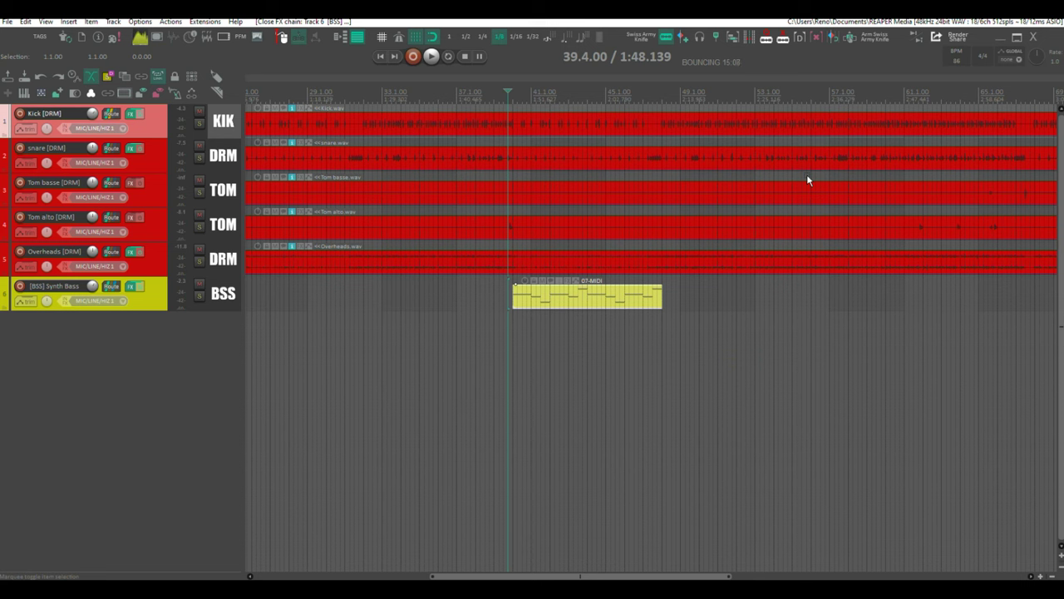